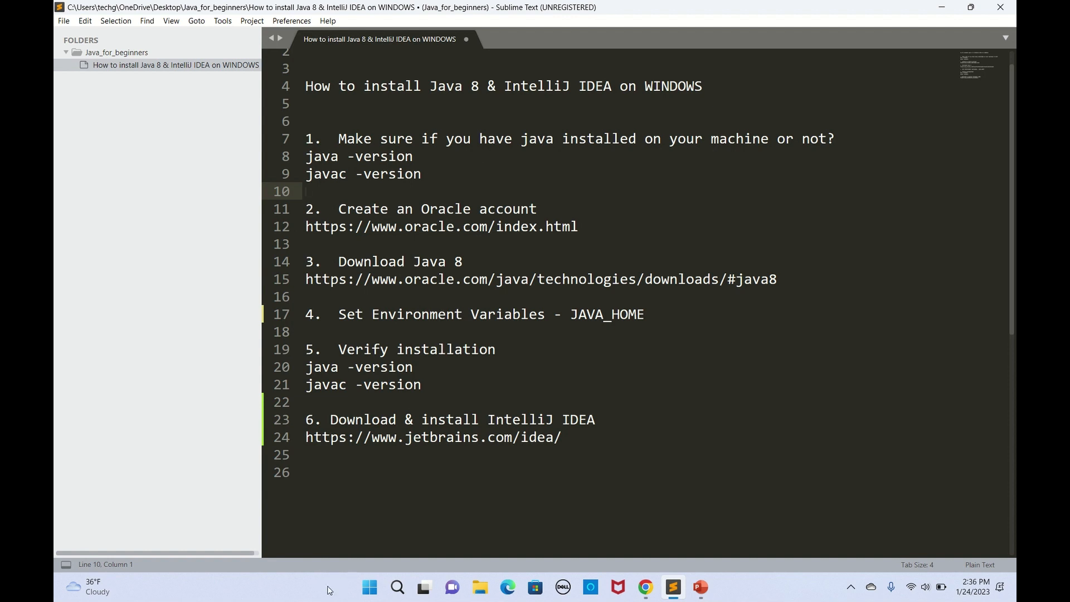
Step: Open Command Prompt by searching Windows for cmd
{"action": "left_click", "coordinate": [396, 591]}
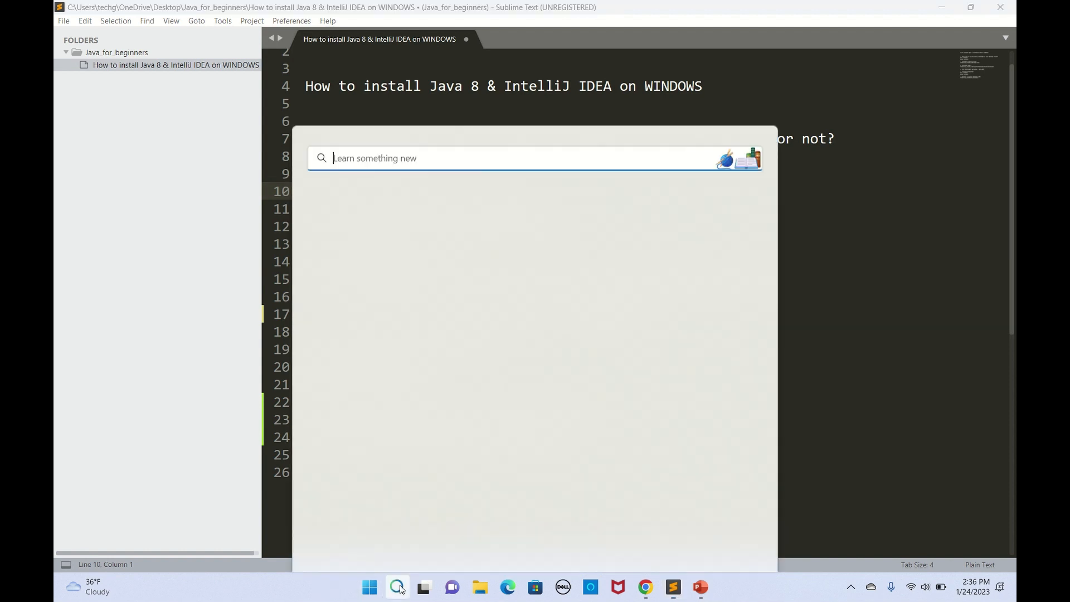
{"action": "type", "text": "cmd"}
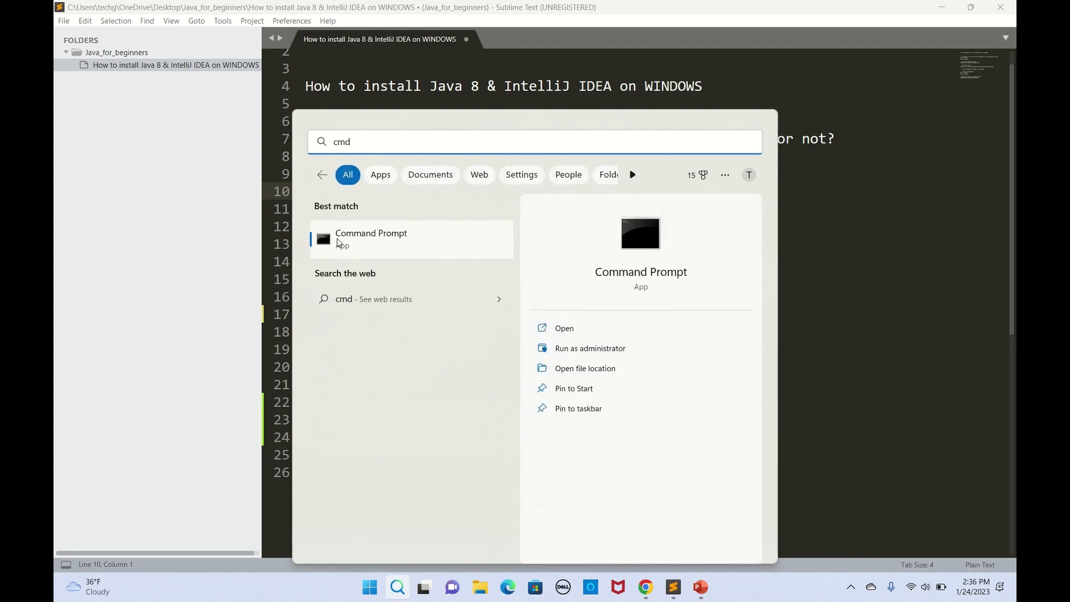
{"action": "left_click", "coordinate": [337, 239]}
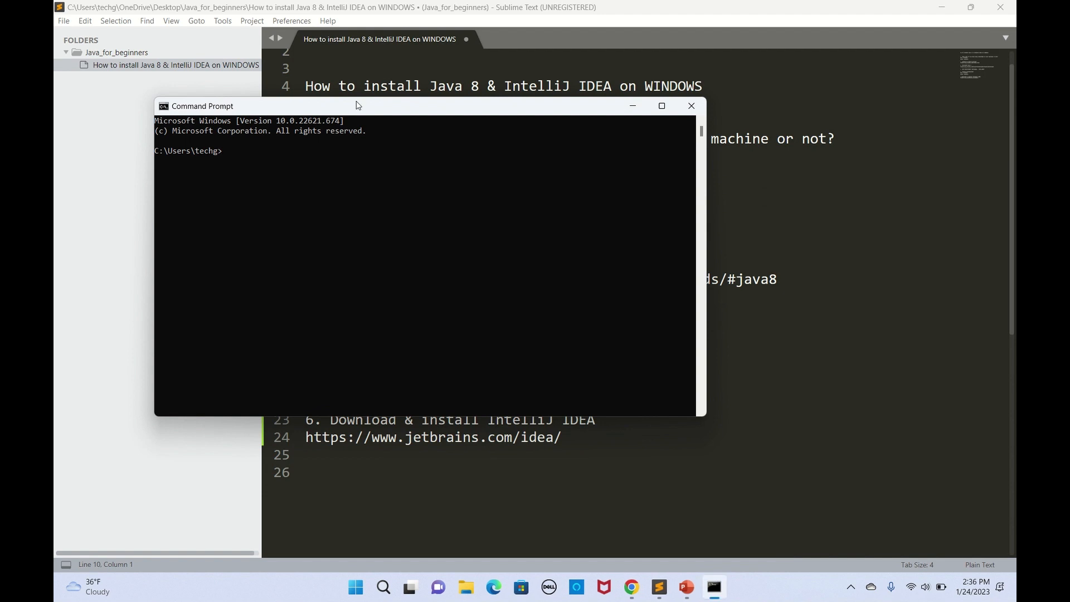
{"action": "left_click_drag", "start_coordinate": [358, 105], "coordinate": [500, 139]}
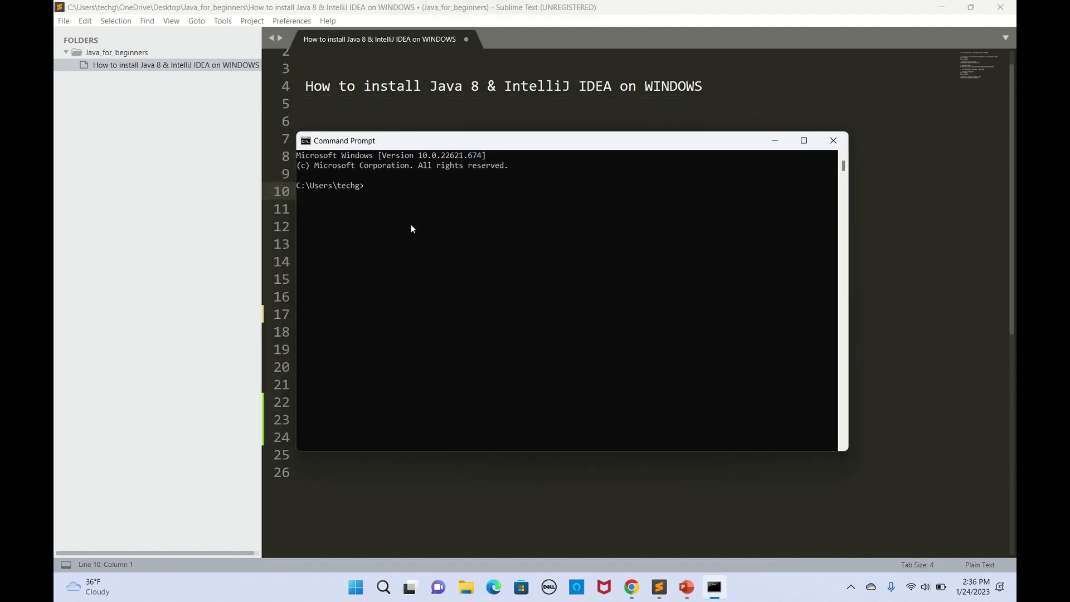
Step: Run java -version, which reports that 'java' is not recognized
{"action": "type", "text": "java -version"}
{"action": "key", "text": "Return"}
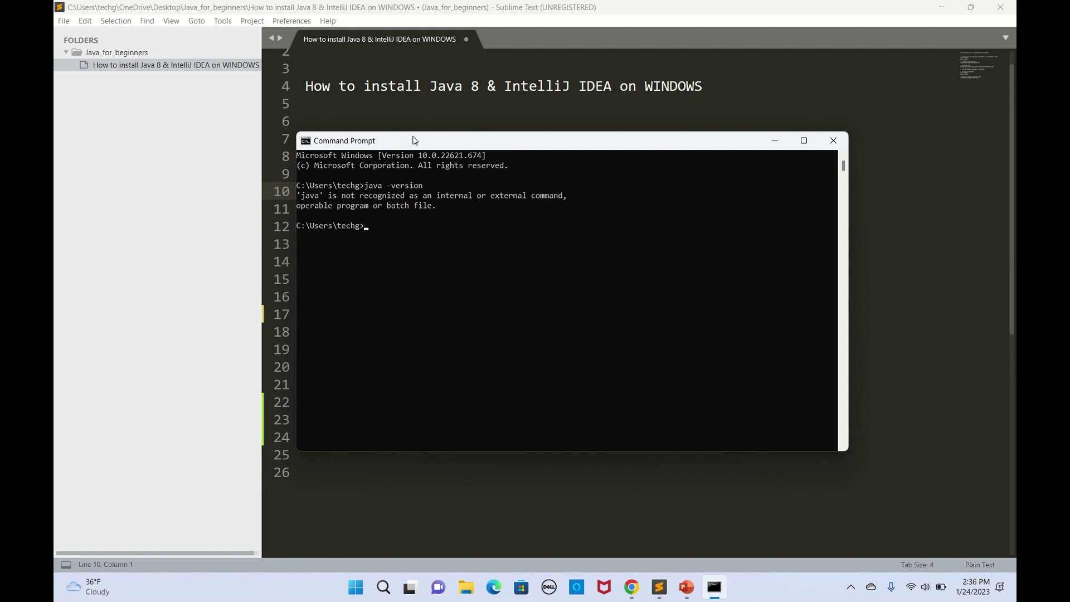
{"action": "left_click_drag", "start_coordinate": [414, 140], "coordinate": [534, 158]}
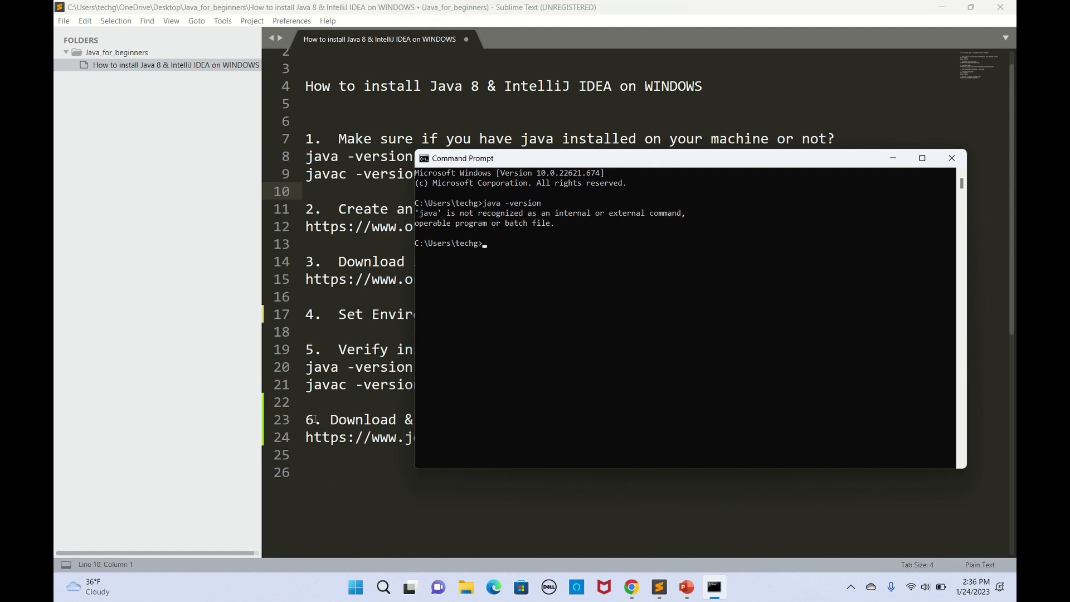
{"action": "left_click_drag", "start_coordinate": [538, 160], "coordinate": [382, 92]}
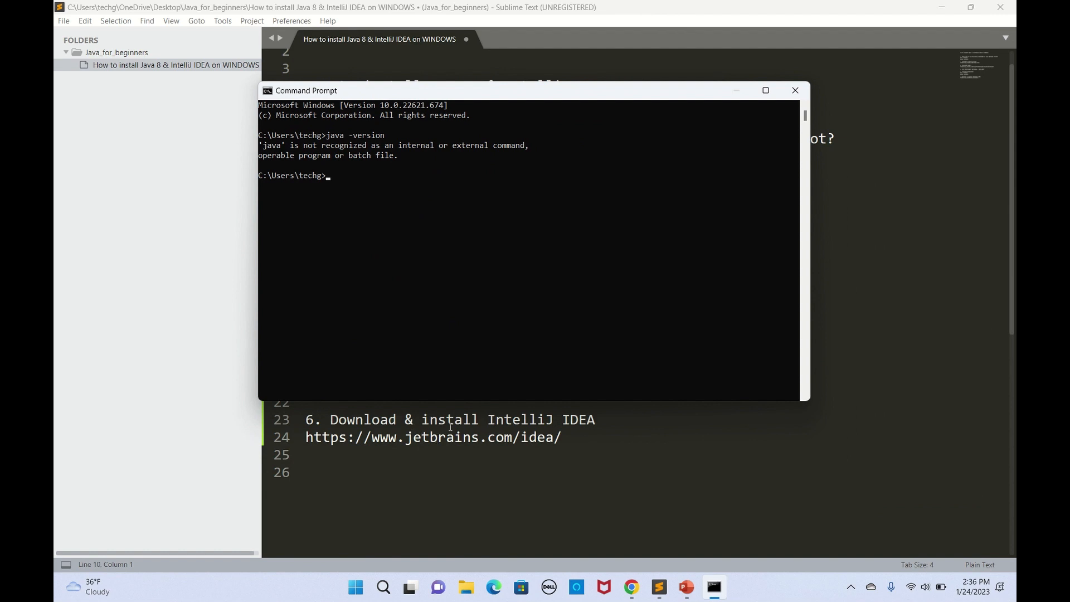
{"action": "left_click_drag", "start_coordinate": [451, 95], "coordinate": [515, 140]}
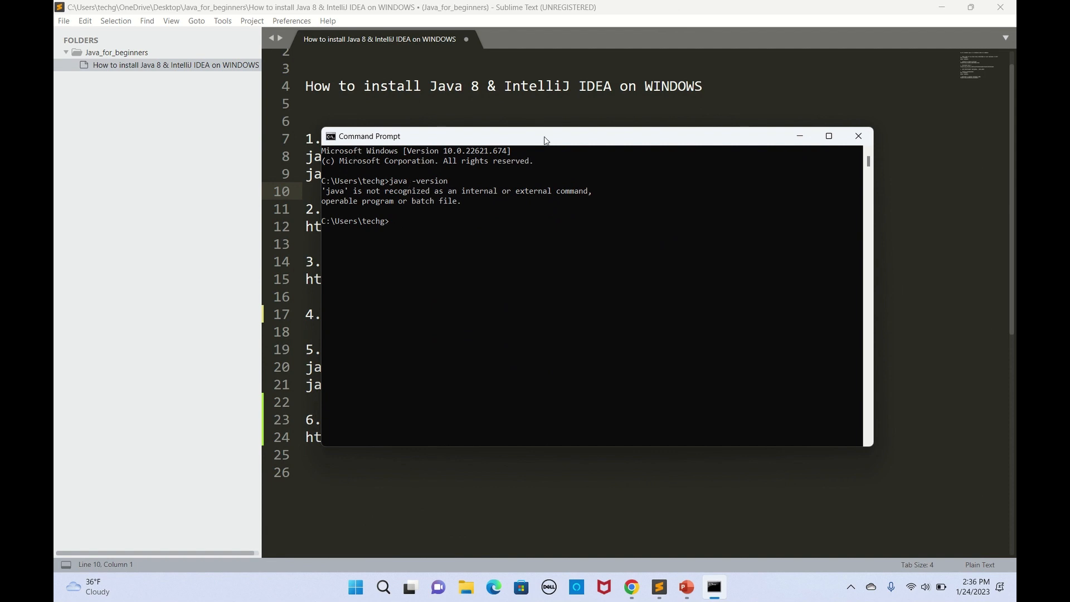
{"action": "left_click", "coordinate": [858, 136]}
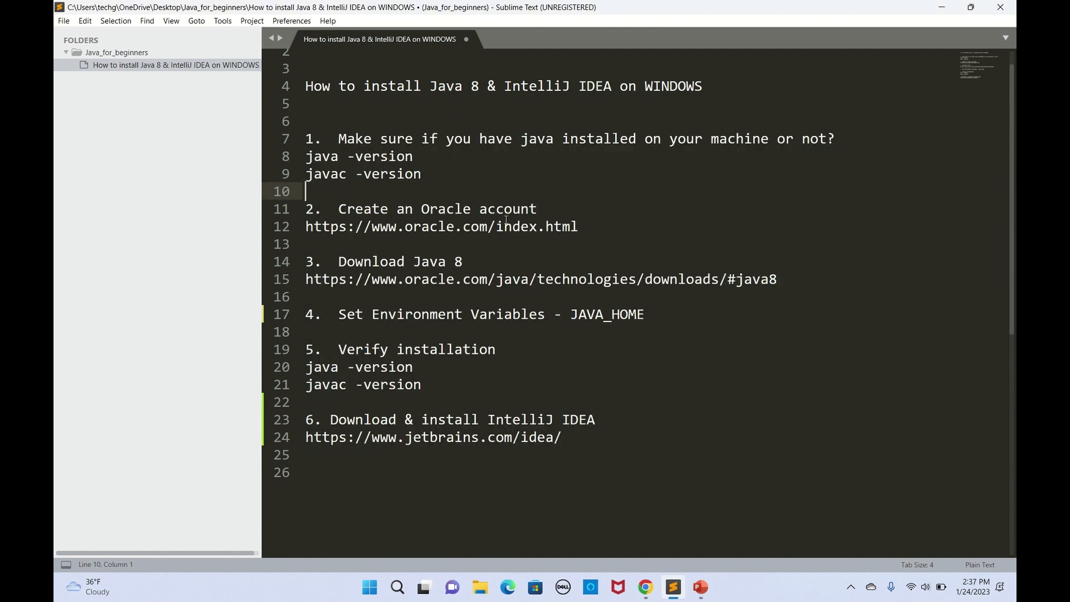
{"action": "left_click_drag", "start_coordinate": [580, 227], "coordinate": [306, 226]}
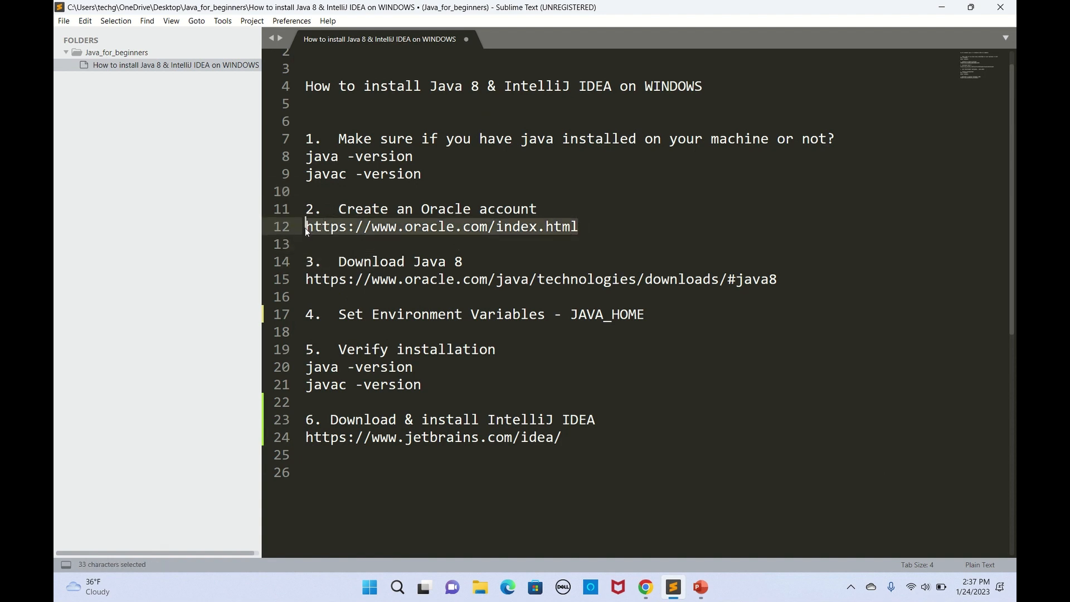
{"action": "key", "text": "ctrl+c"}
{"action": "left_click", "coordinate": [647, 587]}
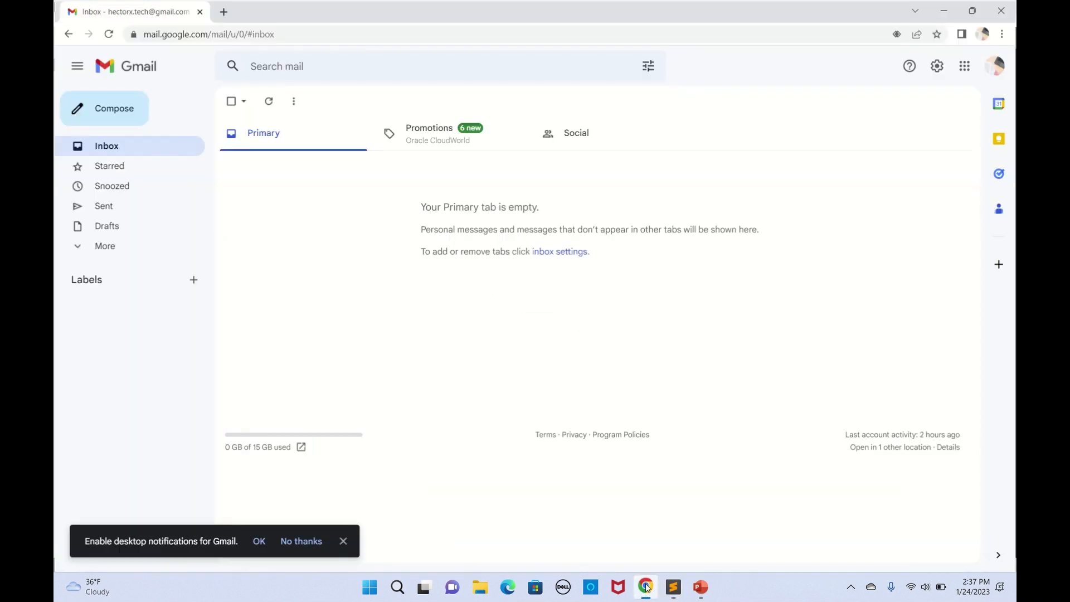
{"action": "left_click", "coordinate": [223, 11]}
{"action": "key", "text": "ctrl+v"}
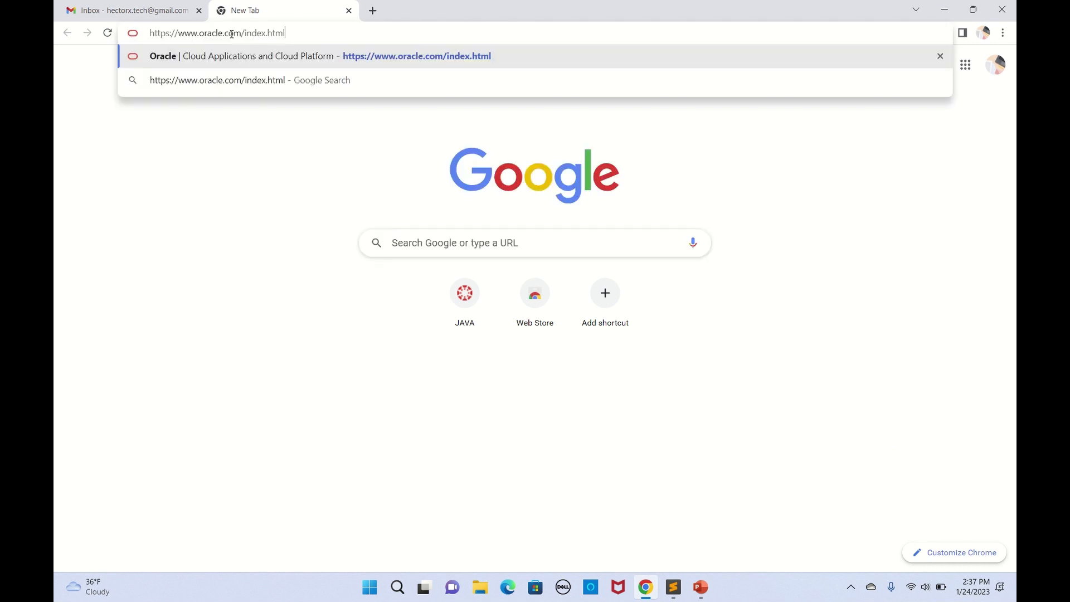
{"action": "key", "text": "Return"}
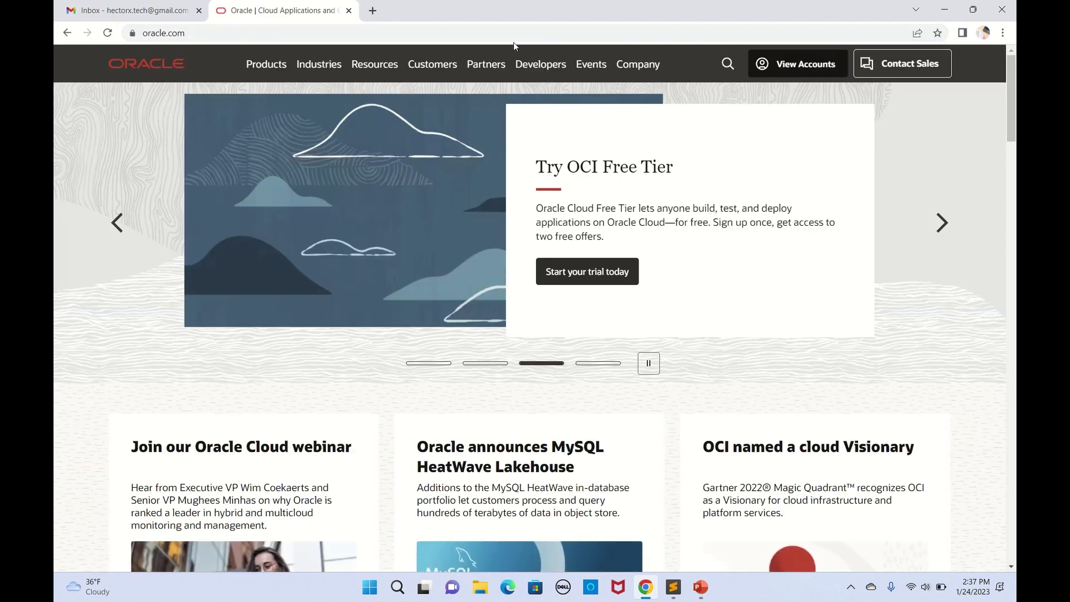
{"action": "left_click", "coordinate": [798, 67]}
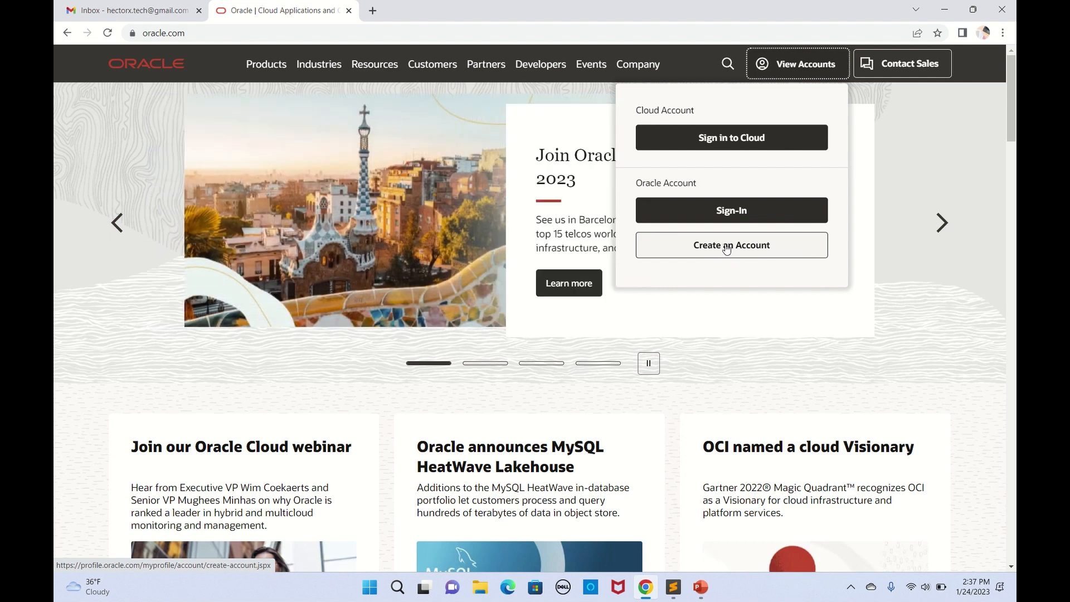
{"action": "left_click", "coordinate": [728, 247]}
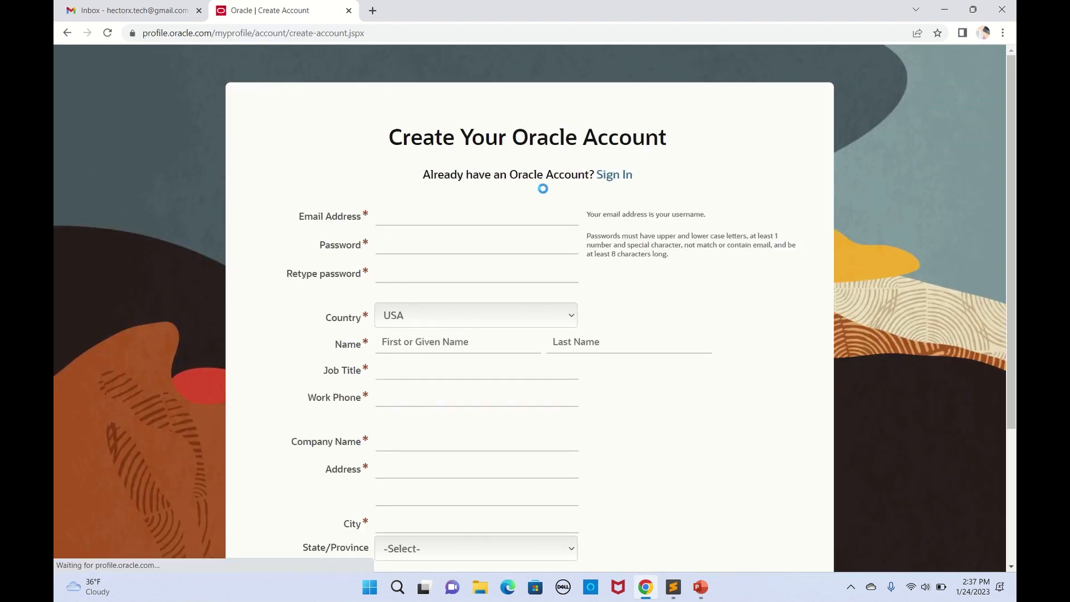
Step: Autofill the saved e-mail address and enter the account password in both password fields
{"action": "scroll", "coordinate": [545, 192], "scroll_direction": "down", "scroll_amount": 1}
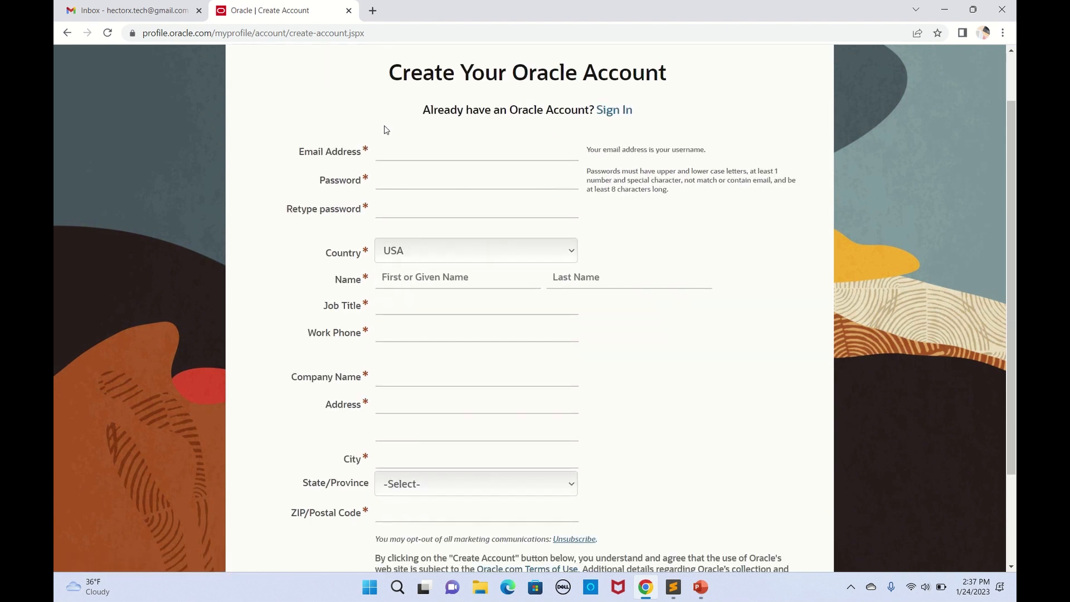
{"action": "scroll", "coordinate": [419, 246], "scroll_direction": "down", "scroll_amount": 2}
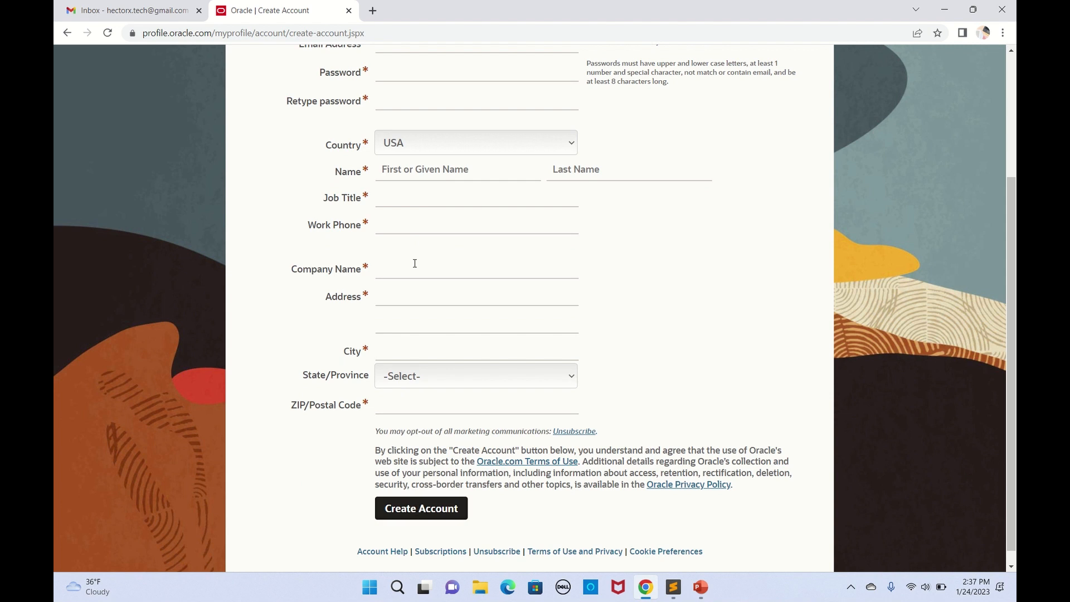
{"action": "scroll", "coordinate": [420, 315], "scroll_direction": "up", "scroll_amount": 3}
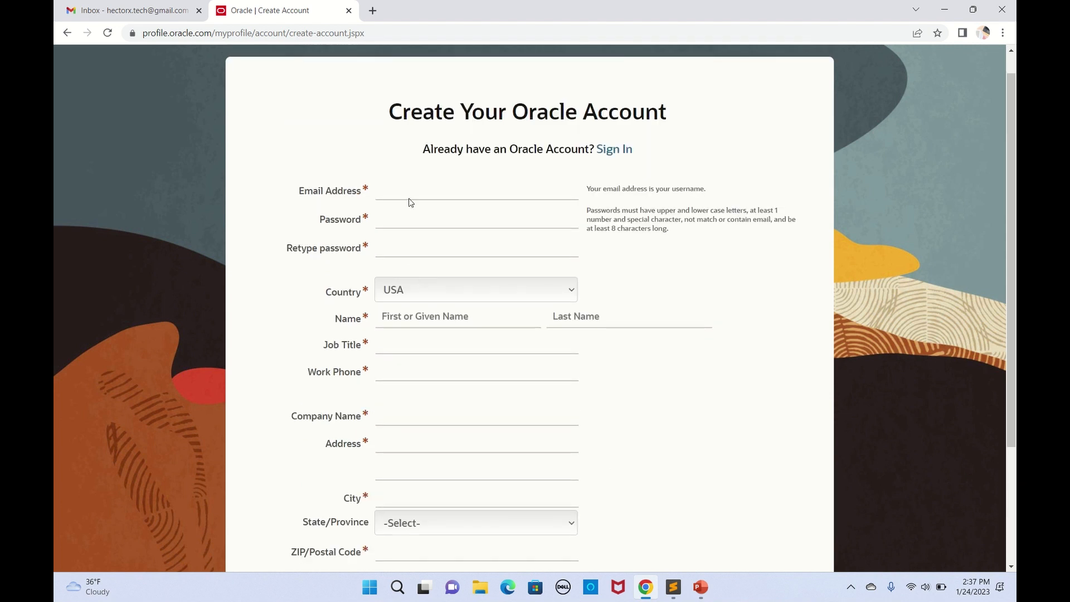
{"action": "left_click", "coordinate": [404, 193]}
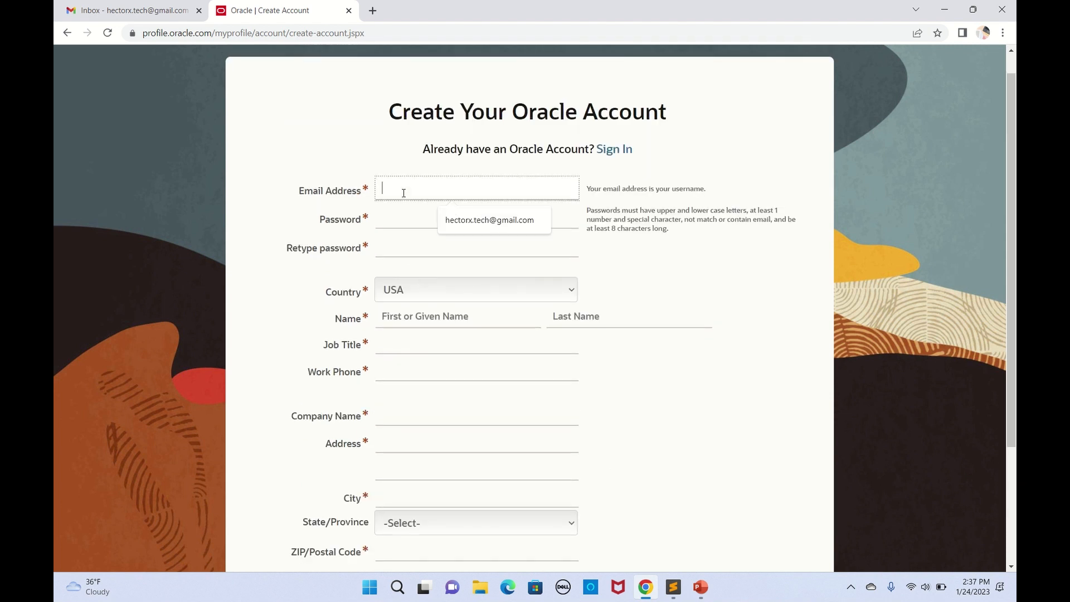
{"action": "left_click", "coordinate": [485, 222]}
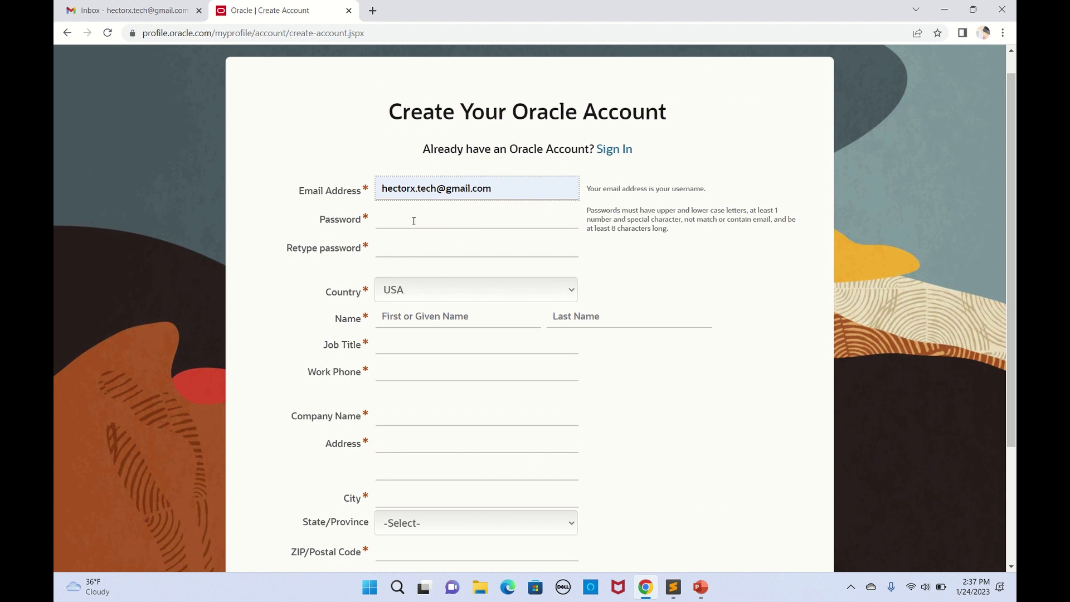
{"action": "left_click", "coordinate": [413, 220]}
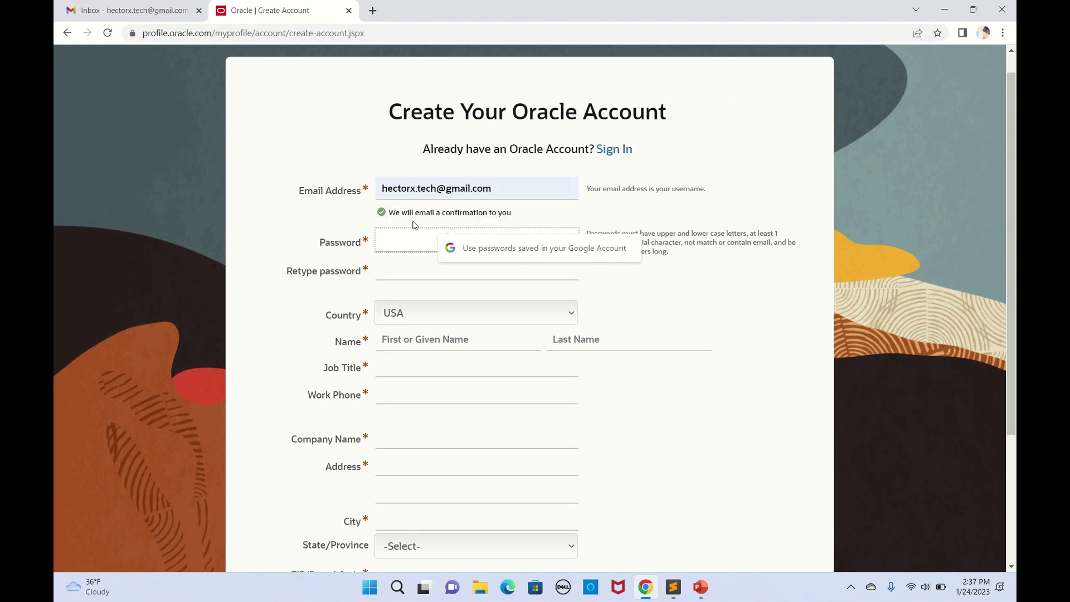
{"action": "type", "text": "•••••"}
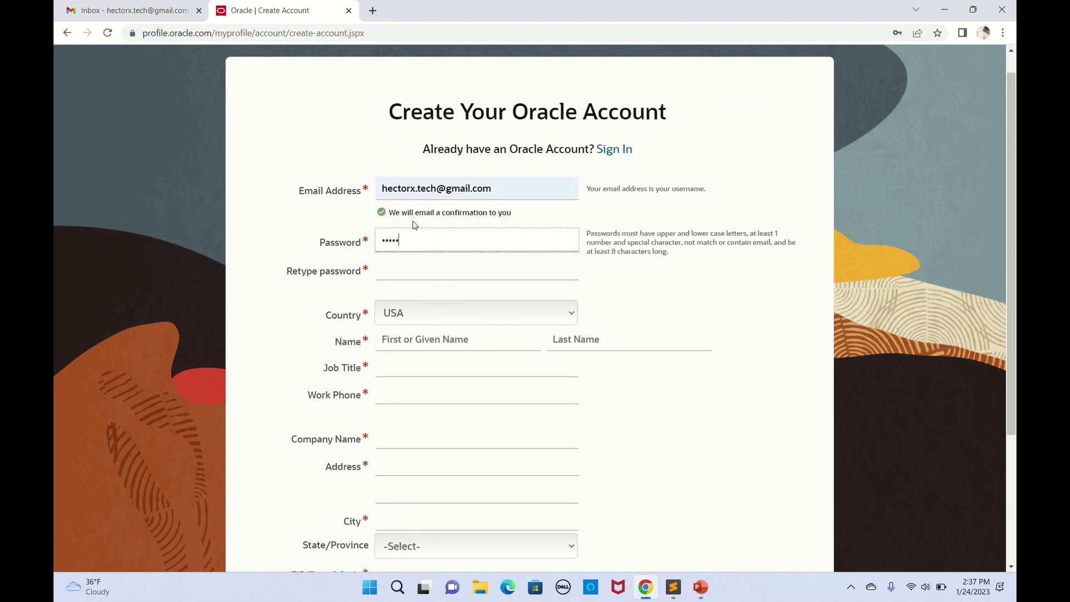
{"action": "type", "text": "•••"}
{"action": "left_click", "coordinate": [402, 266]}
{"action": "type", "text": "•••••"}
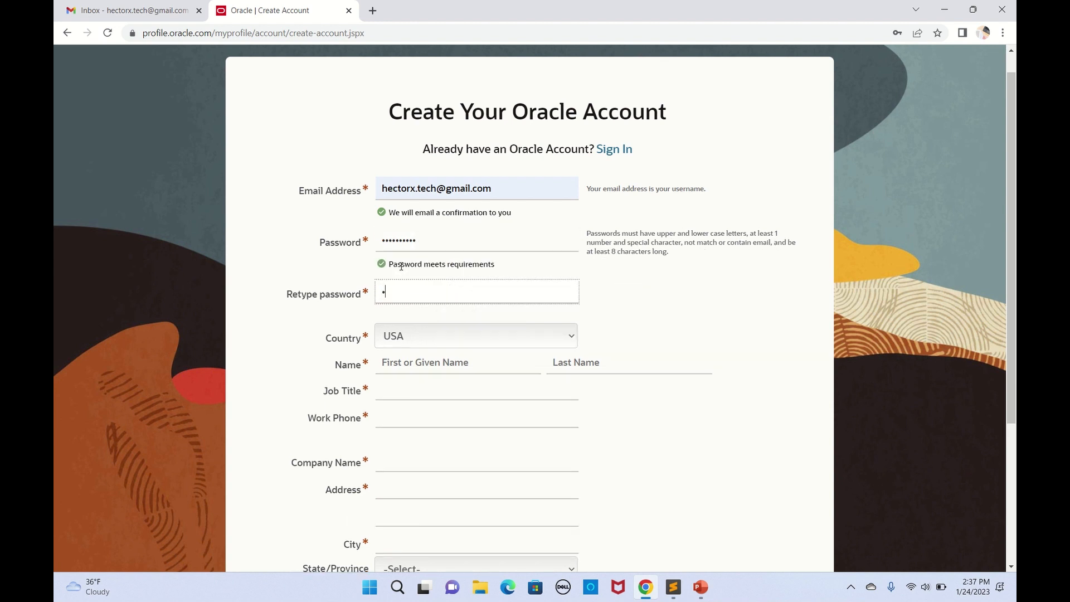
{"action": "type", "text": "•••"}
{"action": "scroll", "coordinate": [520, 258], "scroll_direction": "down", "scroll_amount": 1}
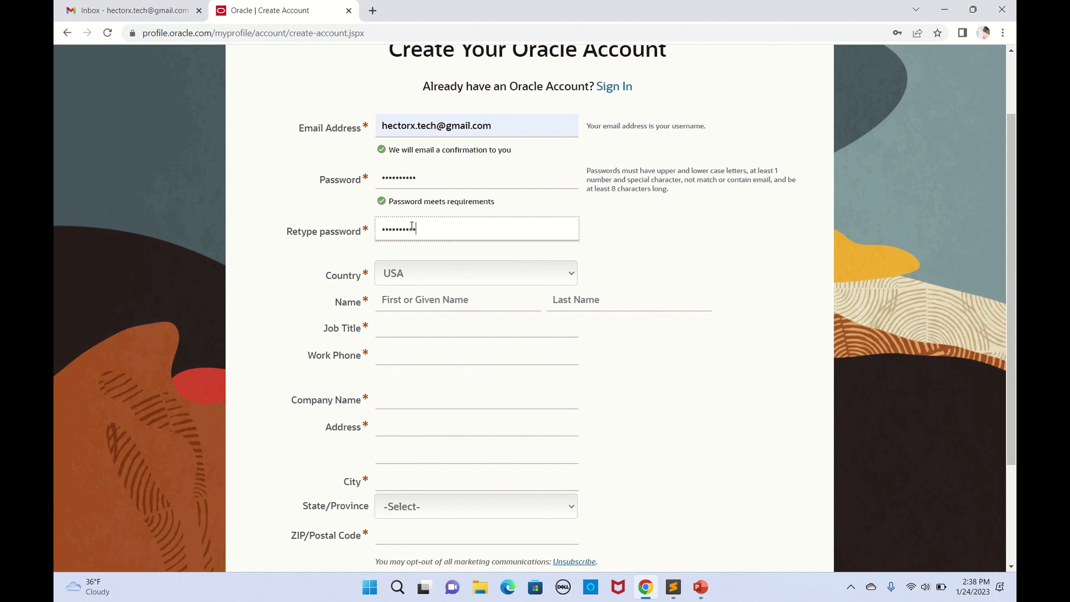
{"action": "scroll", "coordinate": [410, 226], "scroll_direction": "down", "scroll_amount": 1}
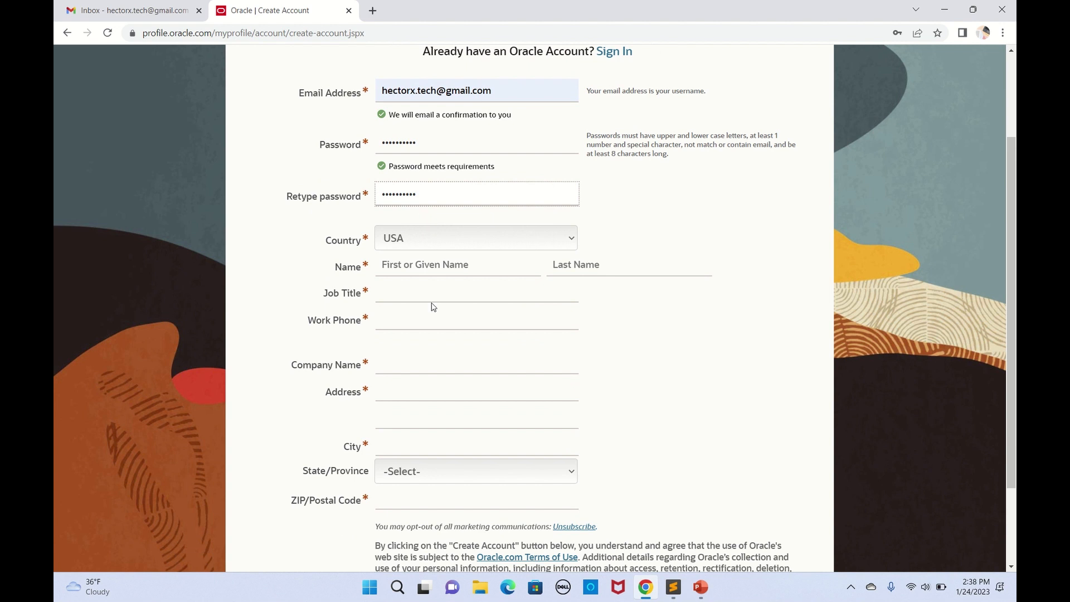
{"action": "scroll", "coordinate": [432, 307], "scroll_direction": "down", "scroll_amount": 1}
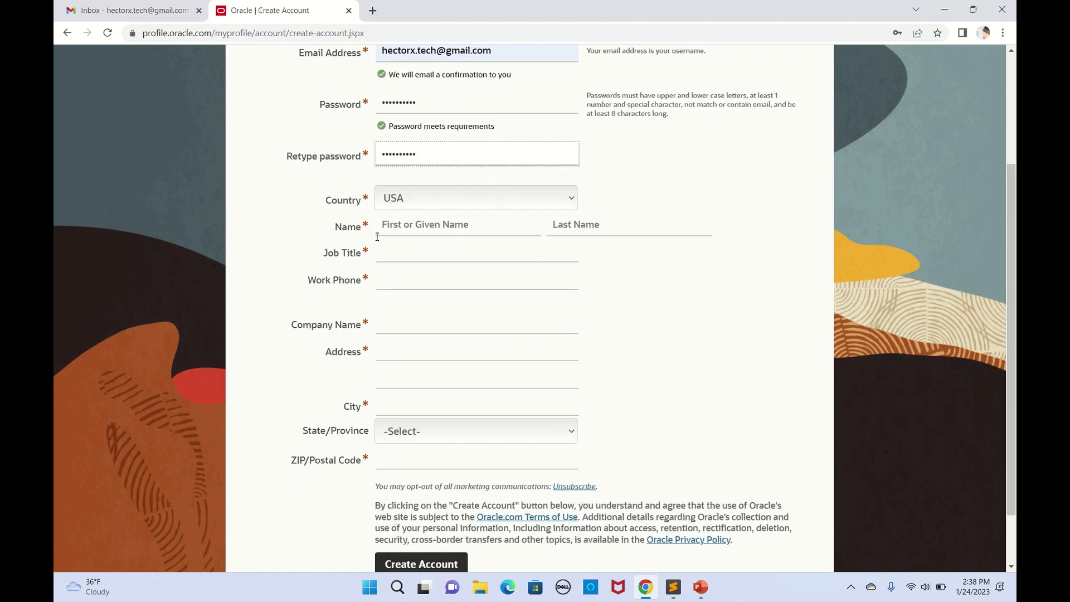
Step: Autofill the first and last name, job title Engineer and work phone number
{"action": "left_click", "coordinate": [405, 228]}
{"action": "left_click", "coordinate": [450, 248]}
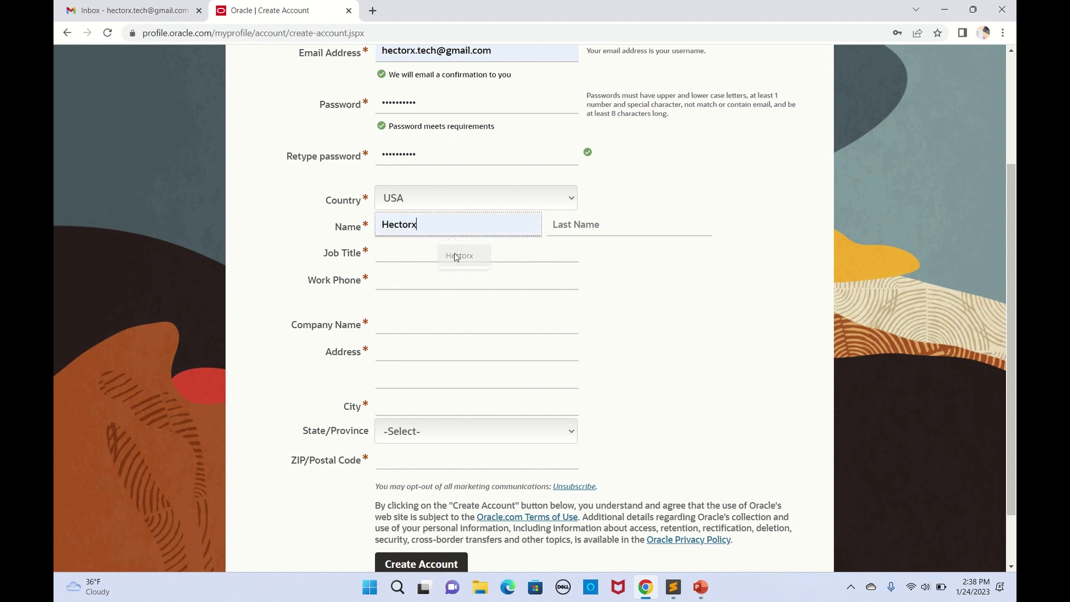
{"action": "left_click", "coordinate": [594, 228]}
{"action": "left_click", "coordinate": [624, 256]}
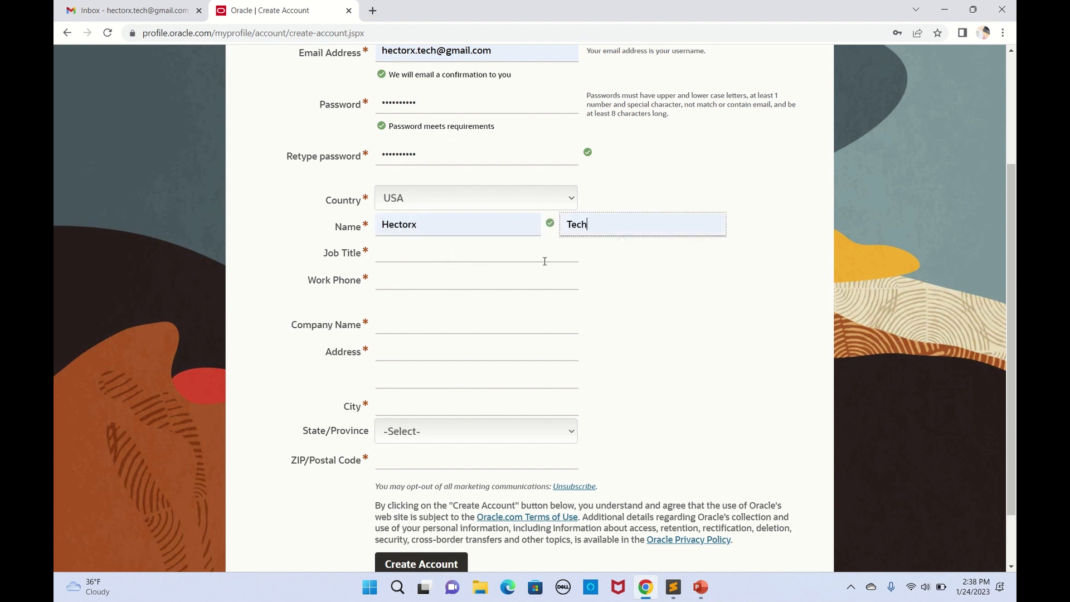
{"action": "left_click", "coordinate": [406, 251]}
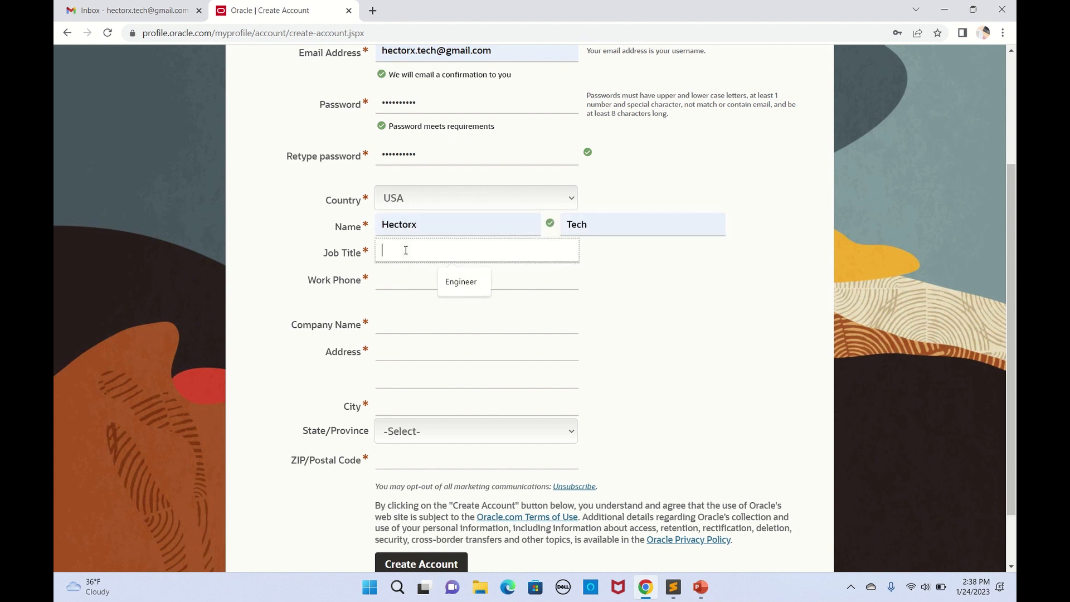
{"action": "left_click", "coordinate": [462, 282]}
{"action": "left_click", "coordinate": [411, 281]}
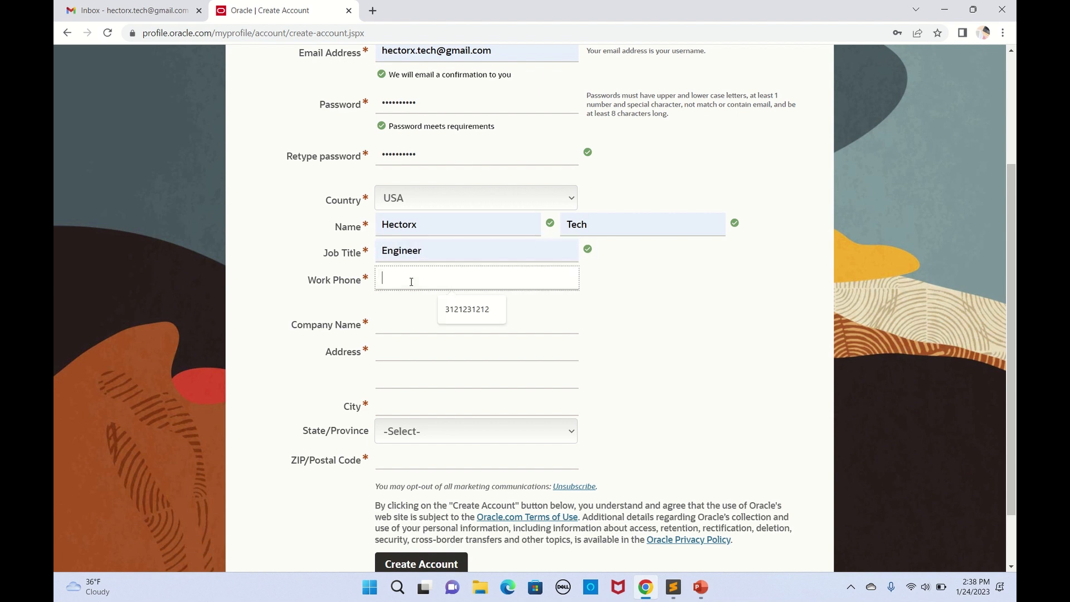
{"action": "left_click", "coordinate": [460, 305]}
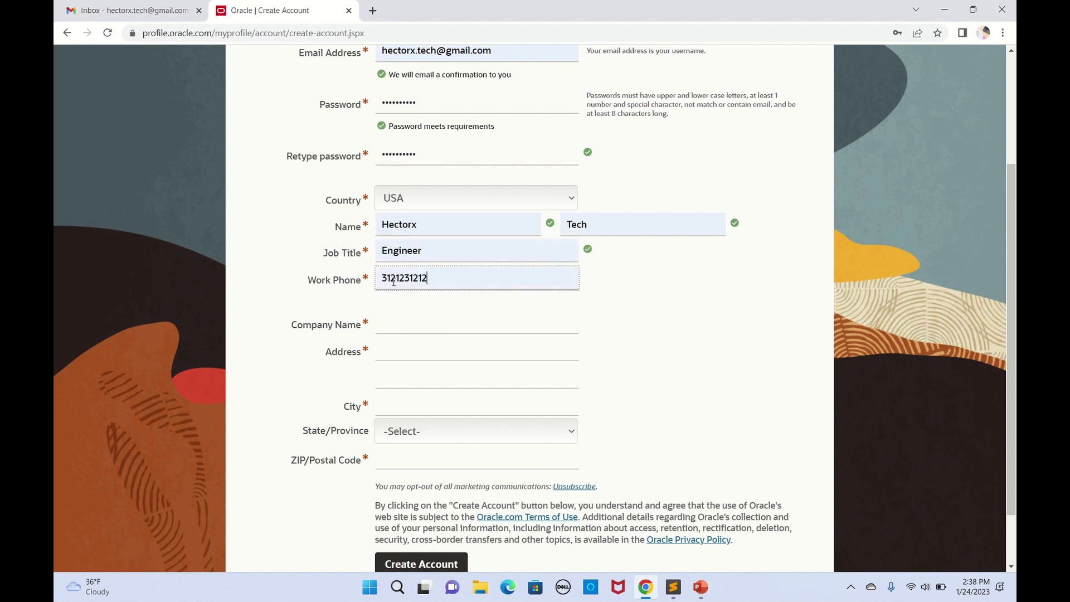
{"action": "left_click_drag", "start_coordinate": [395, 278], "coordinate": [448, 278]}
{"action": "left_click", "coordinate": [449, 278]}
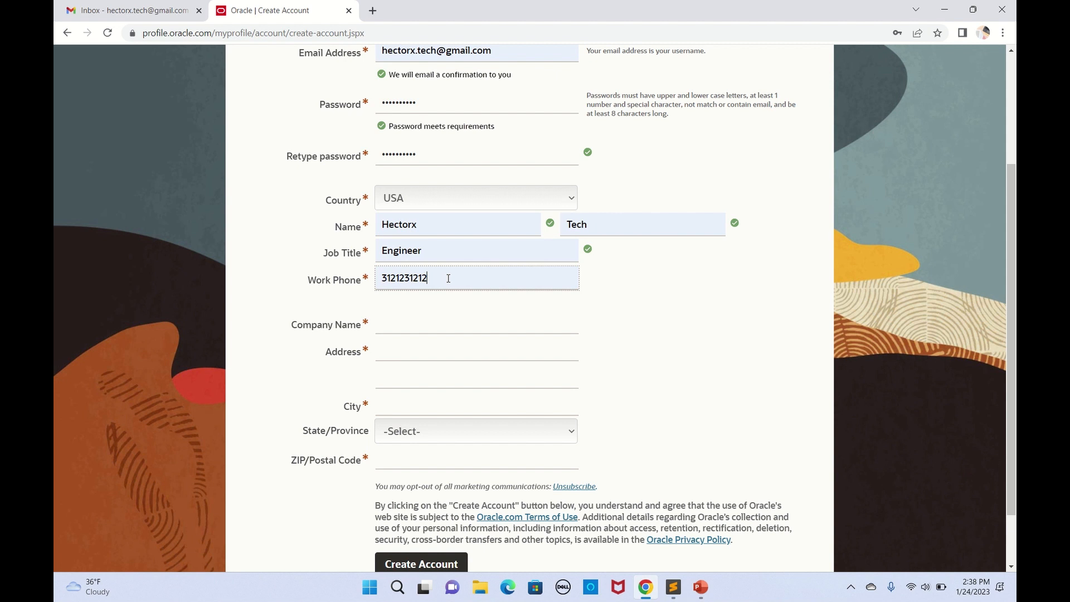
Step: Fill company name ABC, the suggested street address and city
{"action": "left_click", "coordinate": [399, 328]}
{"action": "left_click", "coordinate": [457, 351]}
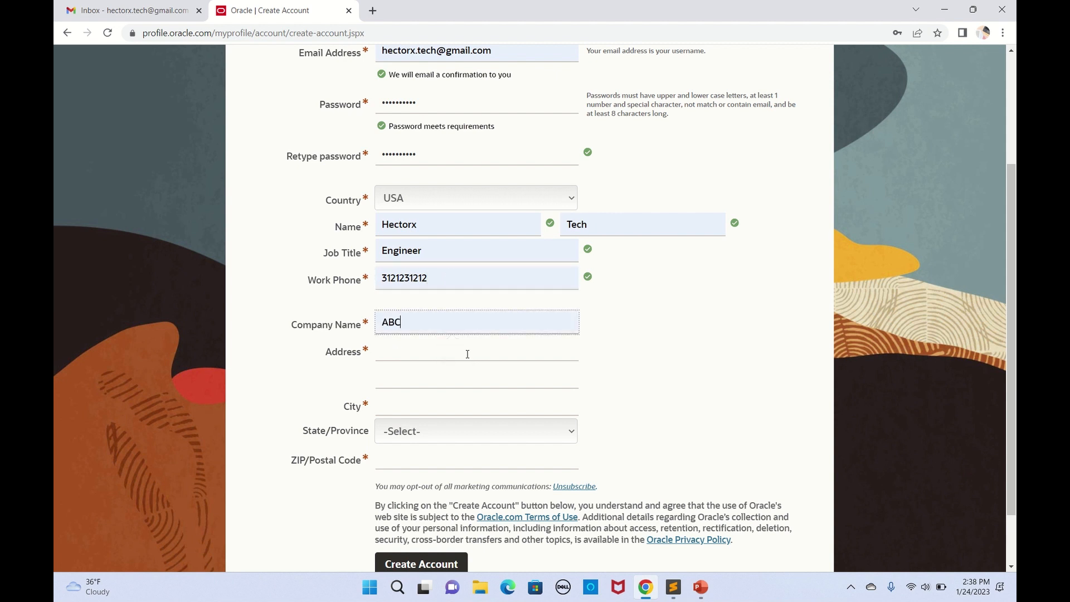
{"action": "left_click", "coordinate": [427, 353]}
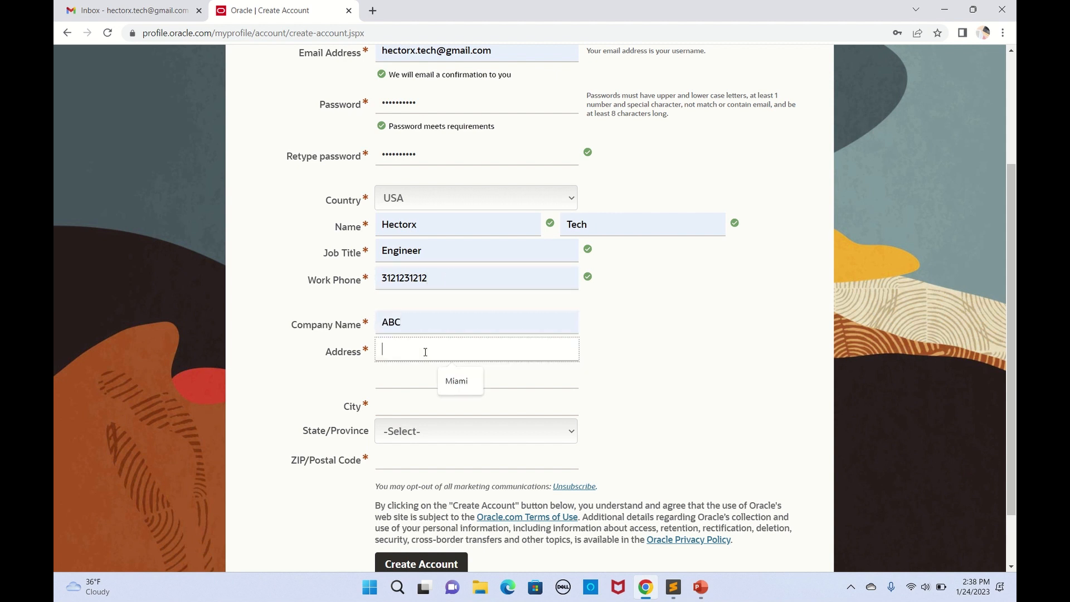
{"action": "left_click", "coordinate": [451, 380]}
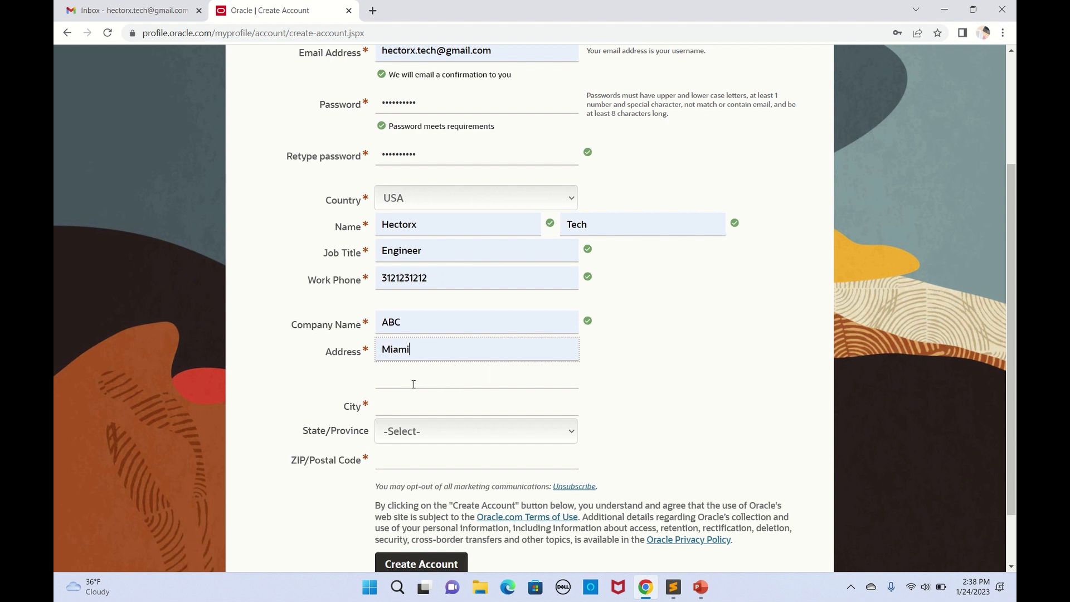
{"action": "left_click", "coordinate": [476, 403]}
{"action": "left_click", "coordinate": [448, 440]}
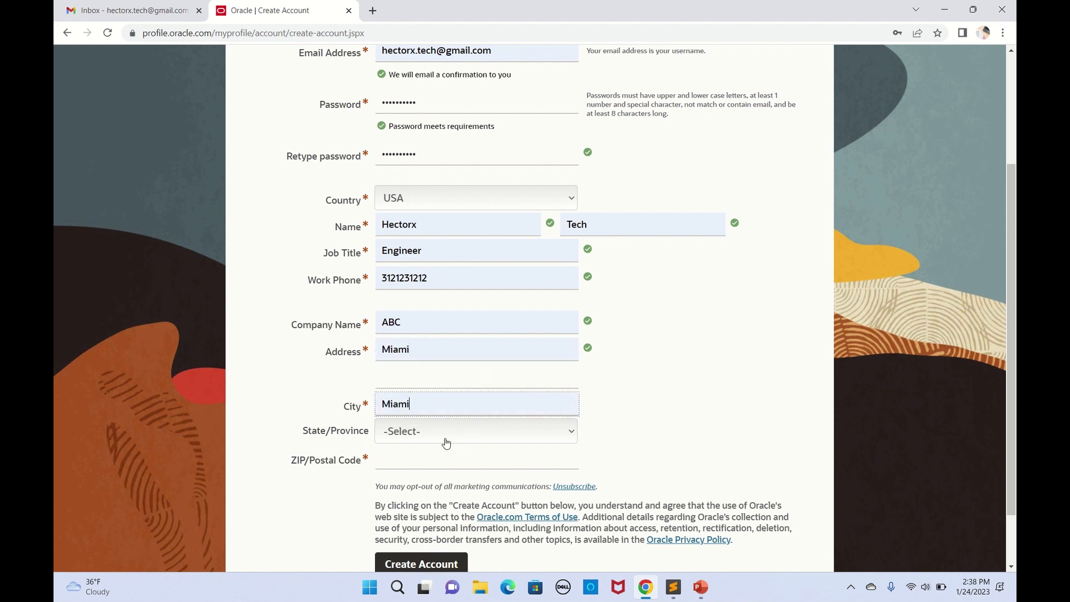
Step: Set State/Province to Florida and enter ZIP code 12345
{"action": "left_click", "coordinate": [441, 432]}
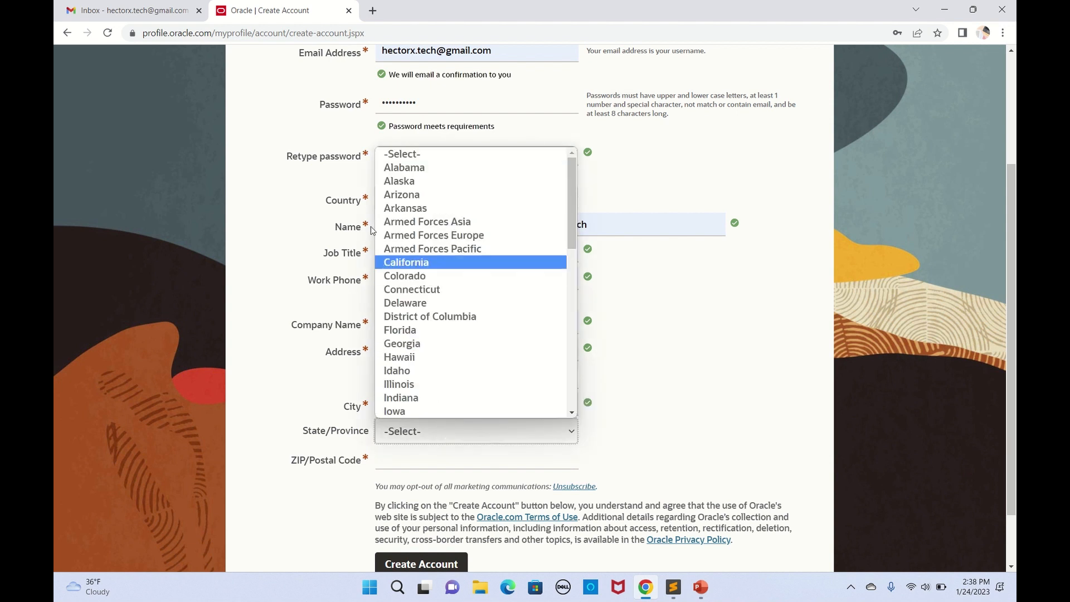
{"action": "left_click", "coordinate": [421, 333]}
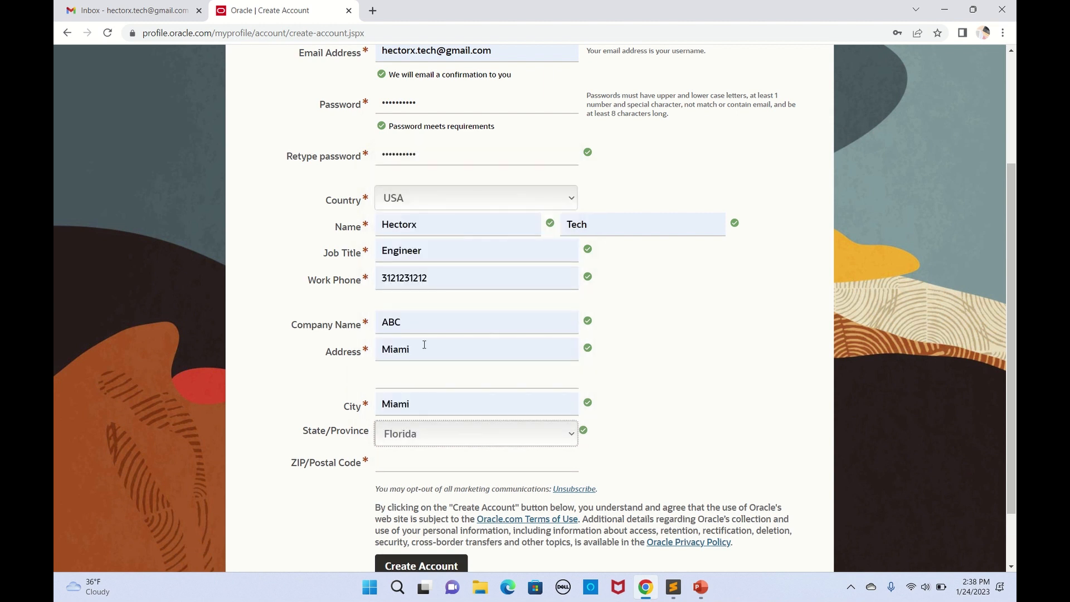
{"action": "scroll", "coordinate": [424, 346], "scroll_direction": "down", "scroll_amount": 1}
{"action": "left_click", "coordinate": [397, 390]}
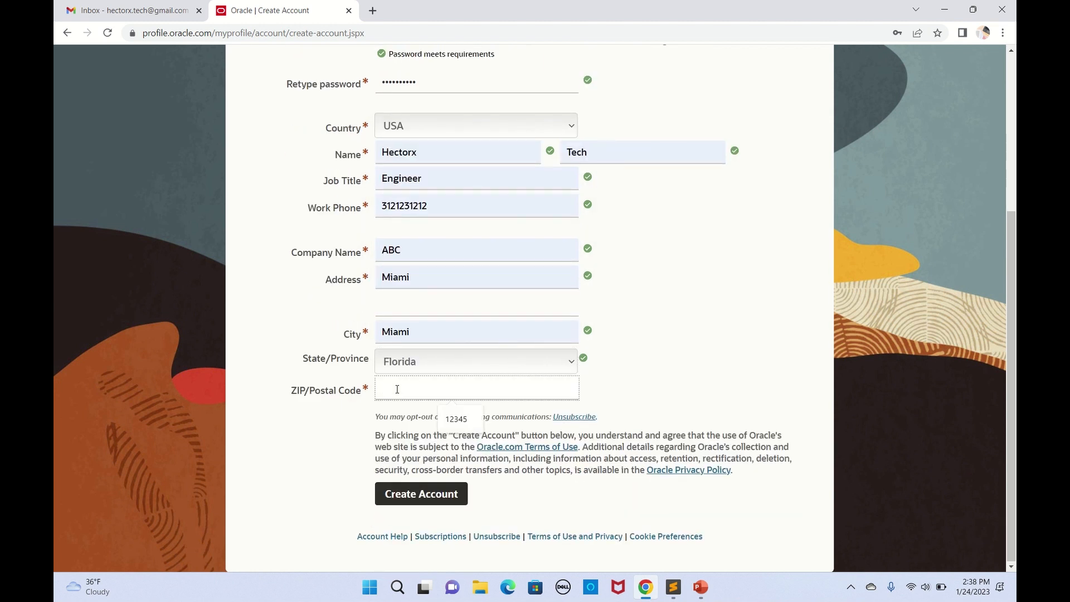
{"action": "type", "text": "12345"}
{"action": "scroll", "coordinate": [446, 190], "scroll_direction": "up", "scroll_amount": 3}
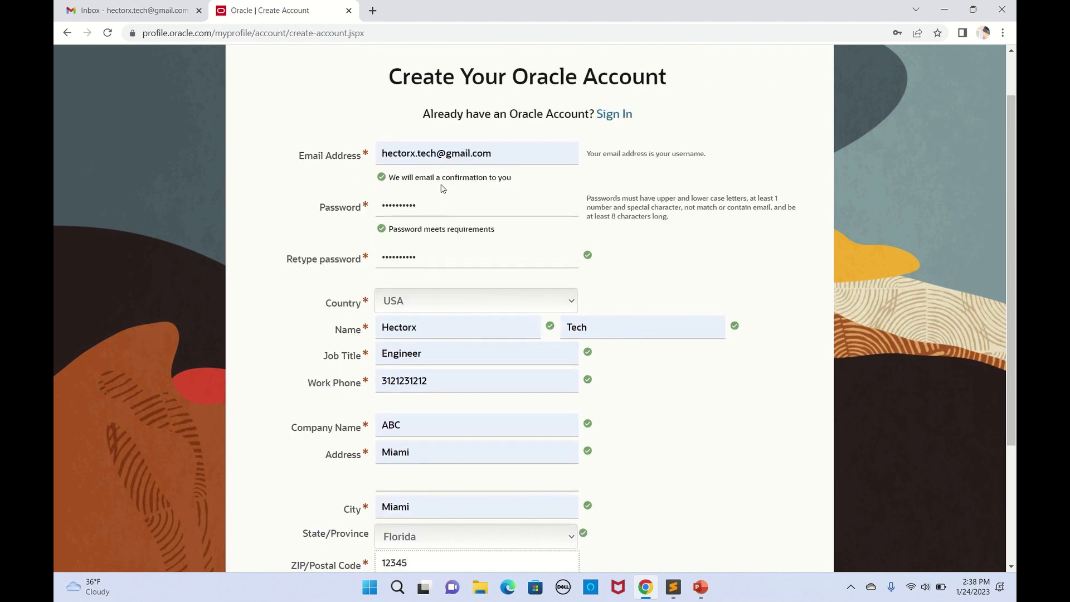
{"action": "scroll", "coordinate": [442, 188], "scroll_direction": "down", "scroll_amount": 1}
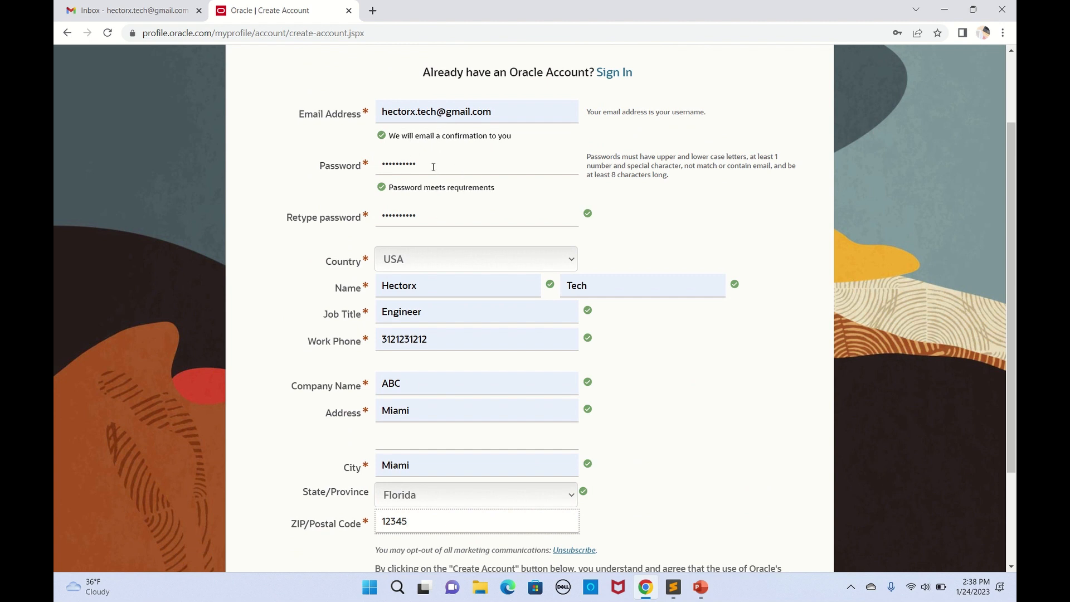
{"action": "scroll", "coordinate": [458, 164], "scroll_direction": "down", "scroll_amount": 1}
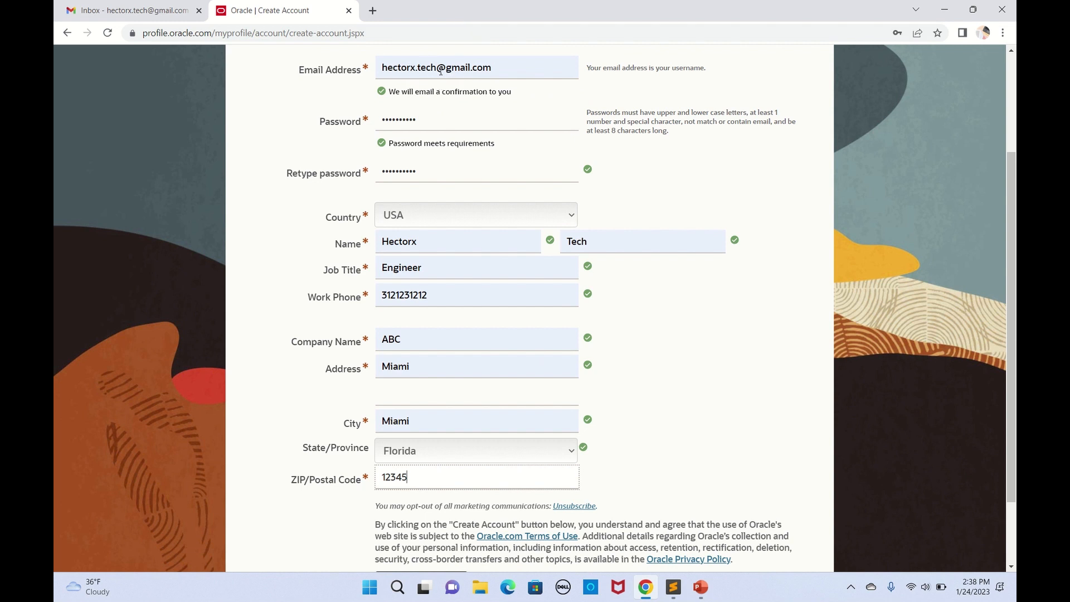
{"action": "scroll", "coordinate": [452, 285], "scroll_direction": "down", "scroll_amount": 2}
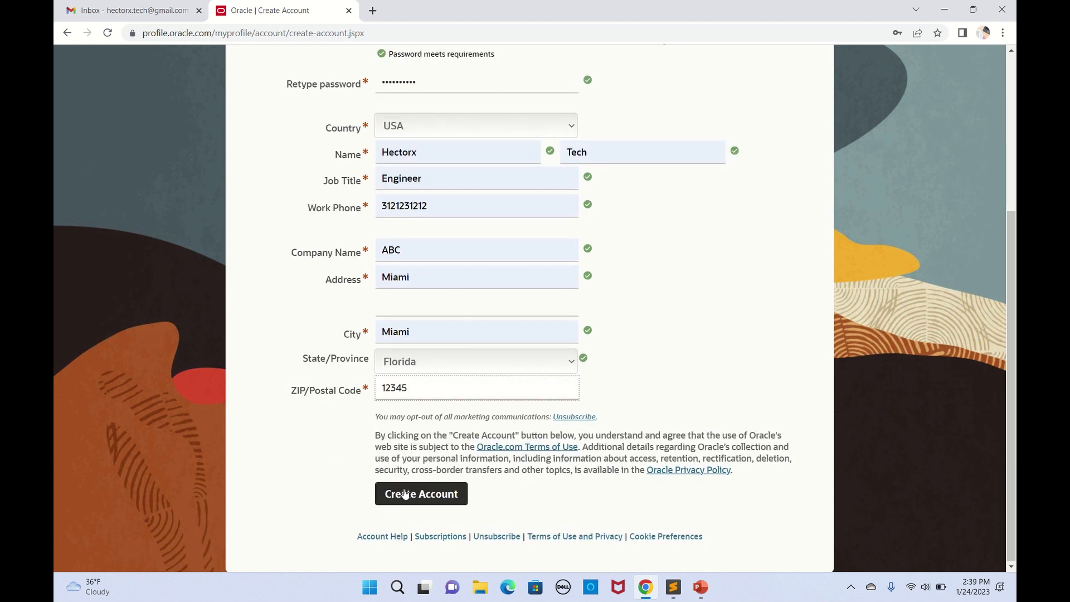
Step: Submit the form with Create Account, then switch to the Gmail tab
{"action": "left_click", "coordinate": [422, 499]}
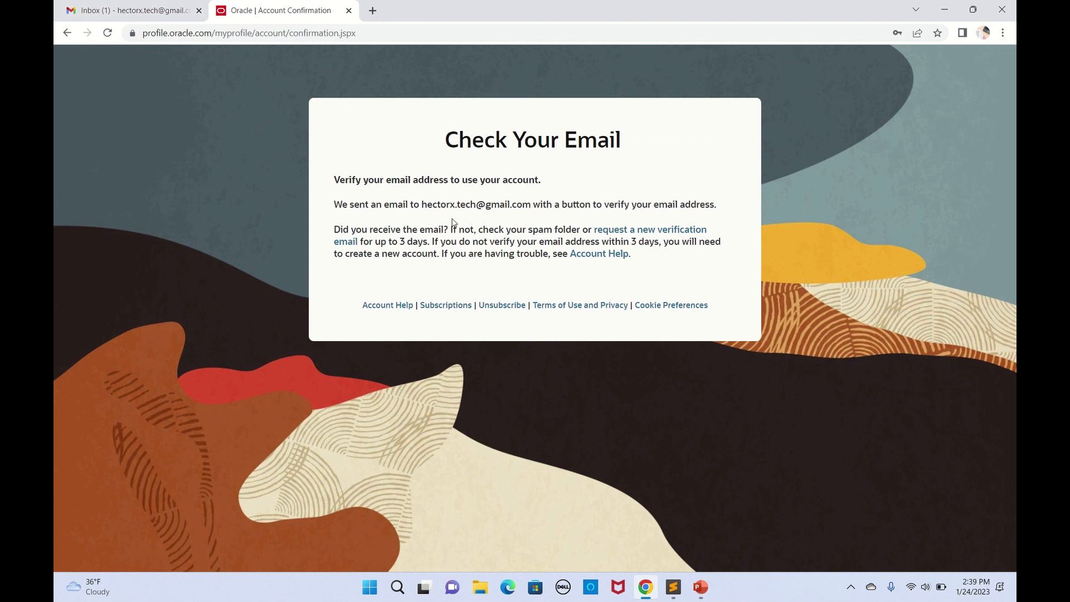
{"action": "left_click", "coordinate": [143, 10]}
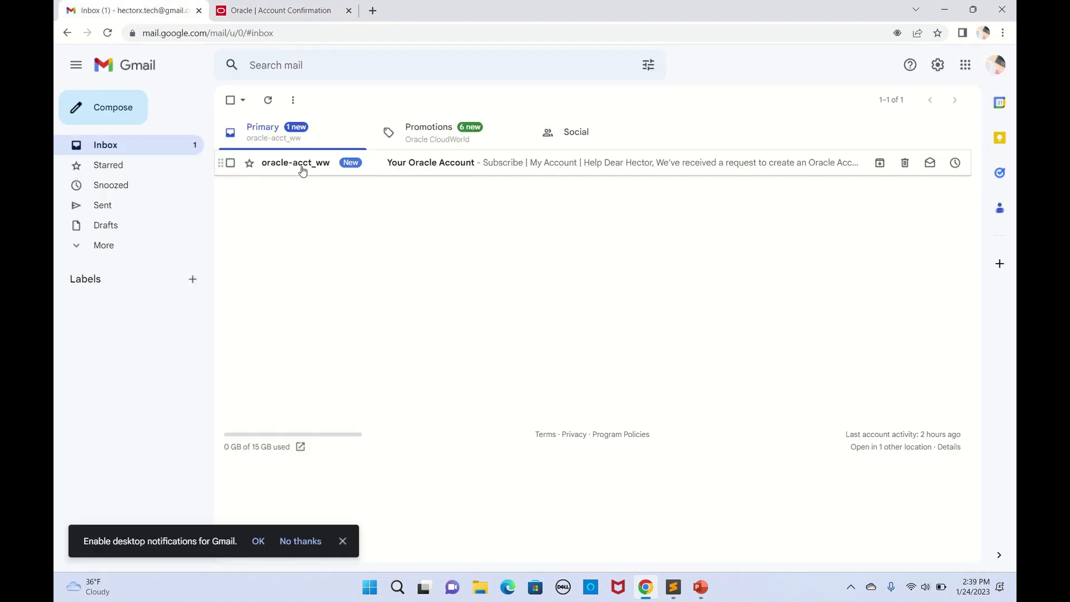
Step: Read the 'Your Oracle Account' email, then return to the Oracle tab and select its address
{"action": "left_click", "coordinate": [420, 167]}
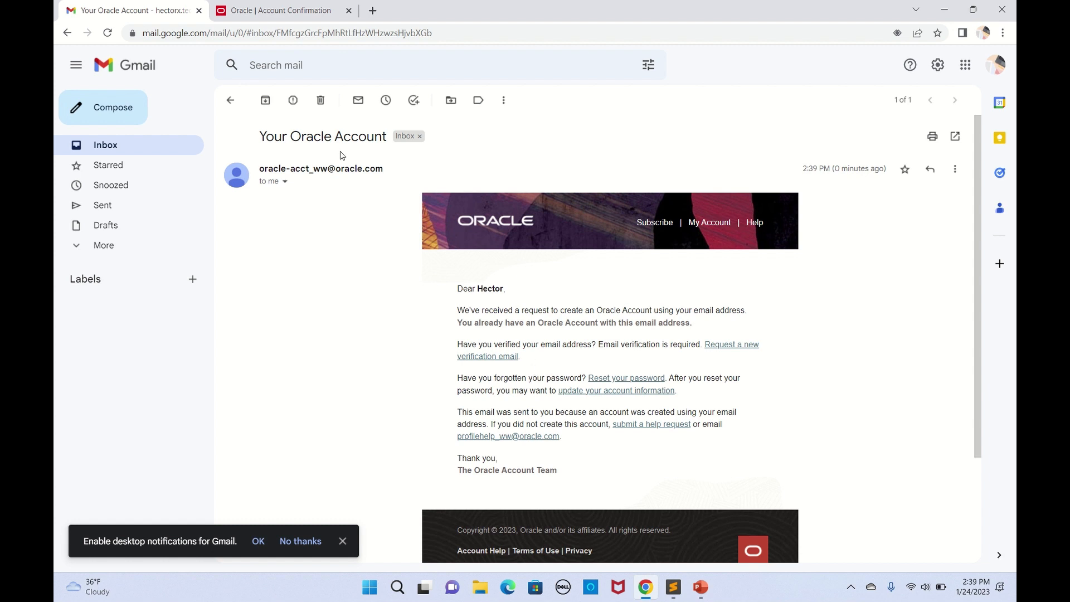
{"action": "left_click", "coordinate": [285, 17]}
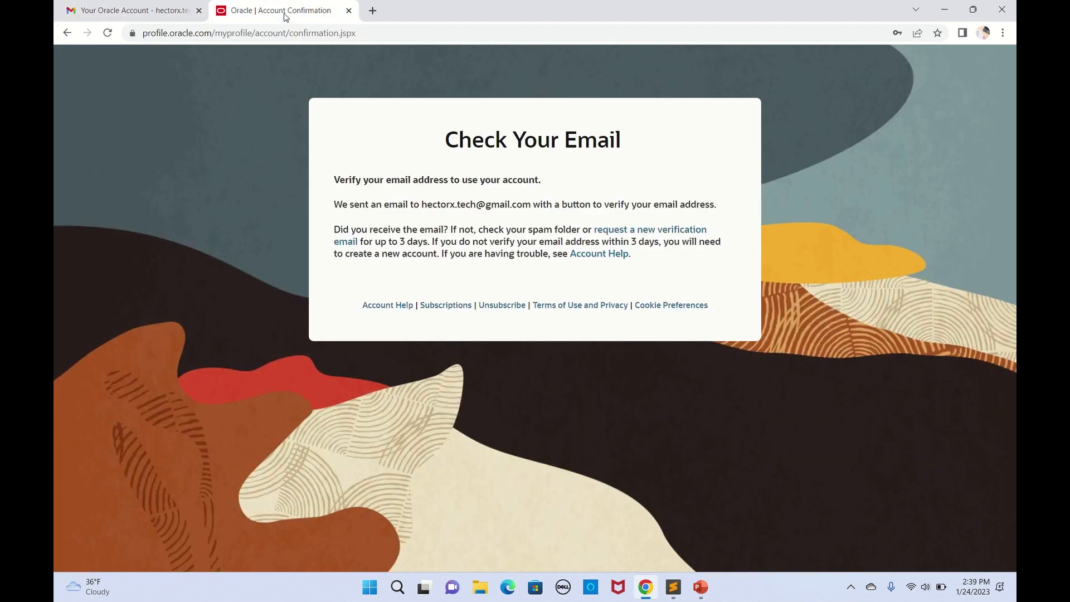
{"action": "left_click", "coordinate": [380, 34]}
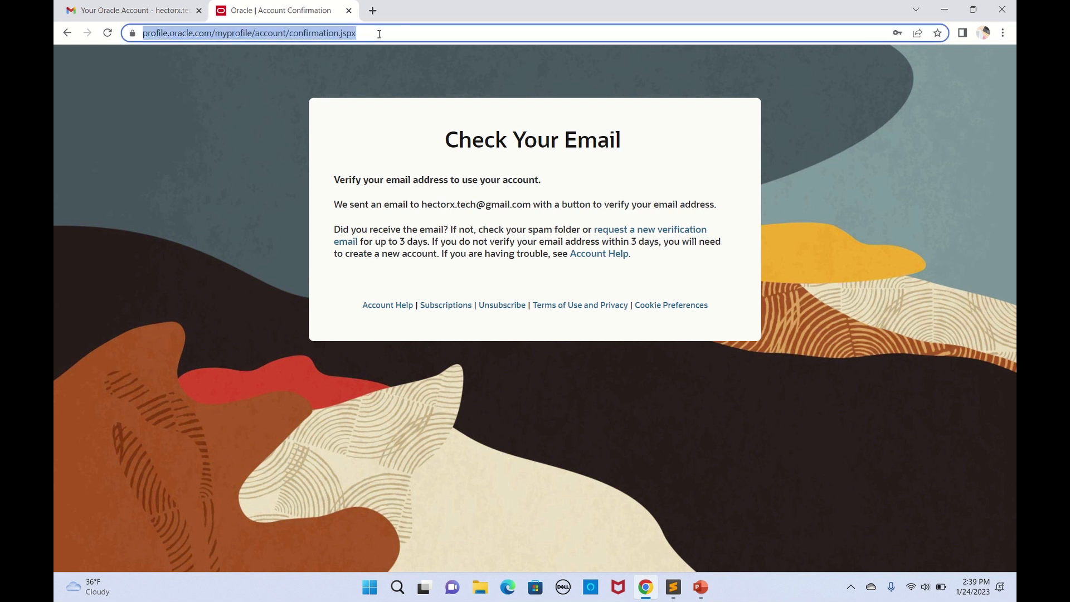
{"action": "type", "text": "https://www.oracle.com/index.html"}
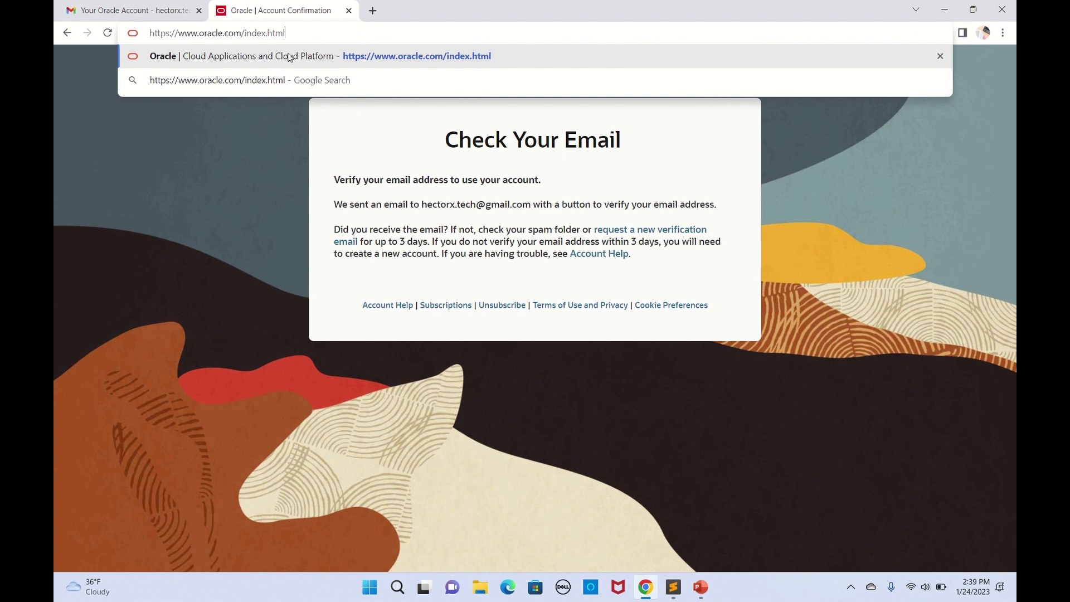
{"action": "left_click", "coordinate": [674, 590]}
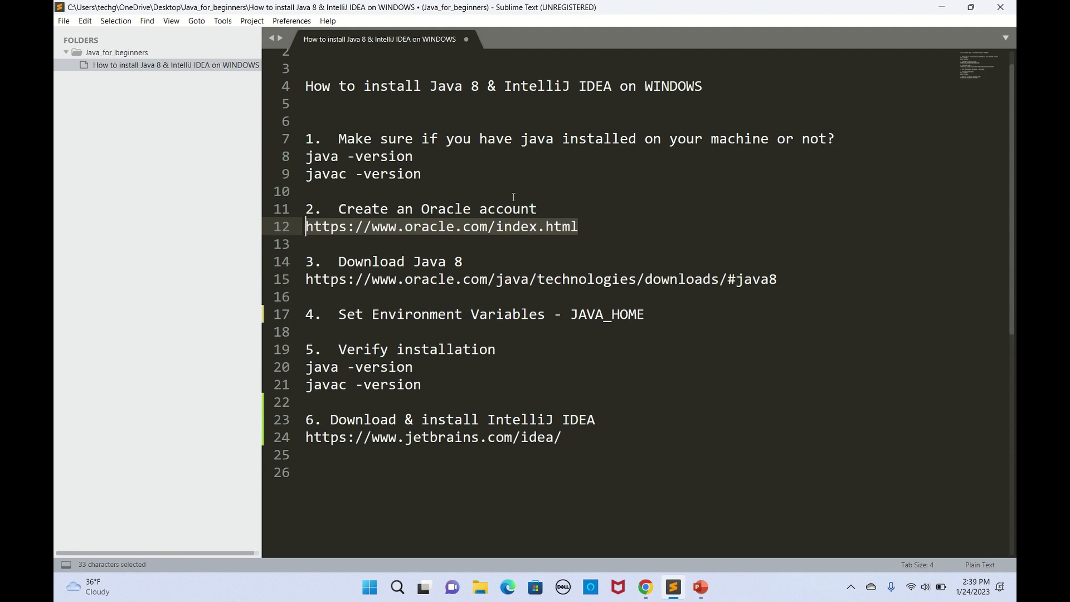
{"action": "left_click", "coordinate": [647, 586]}
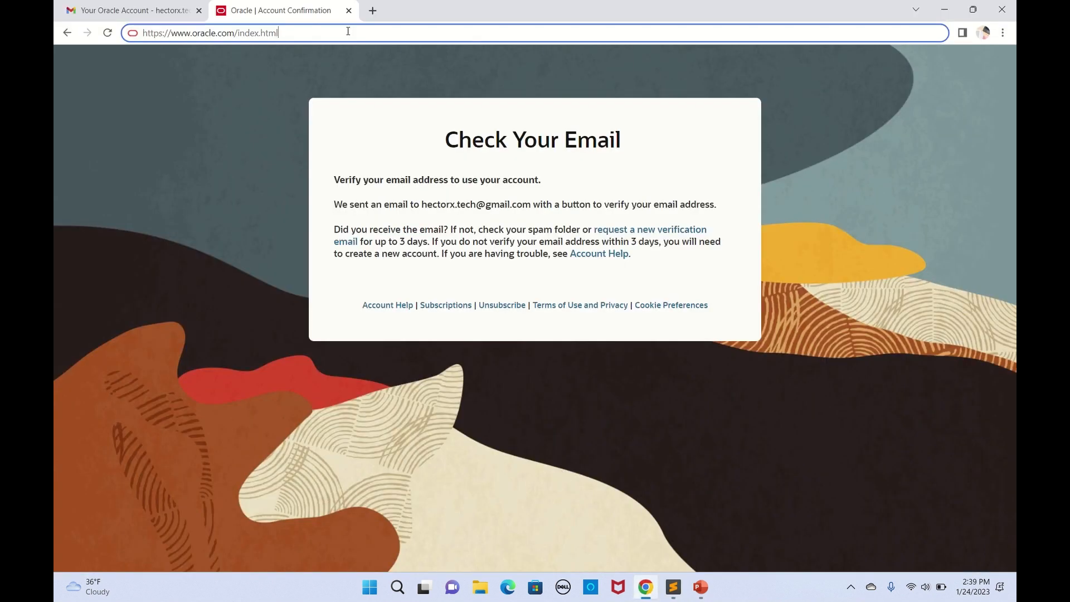
{"action": "key", "text": "Return"}
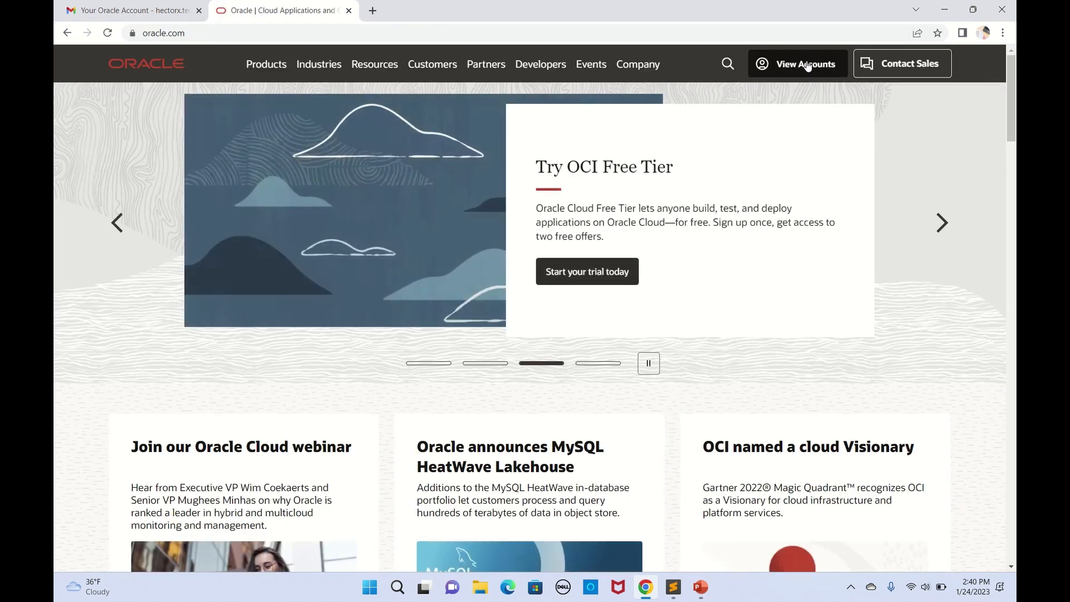
Step: Sign in to the Oracle account with the registered e-mail and password, declining to save the password
{"action": "left_click", "coordinate": [814, 63]}
{"action": "left_click", "coordinate": [735, 210]}
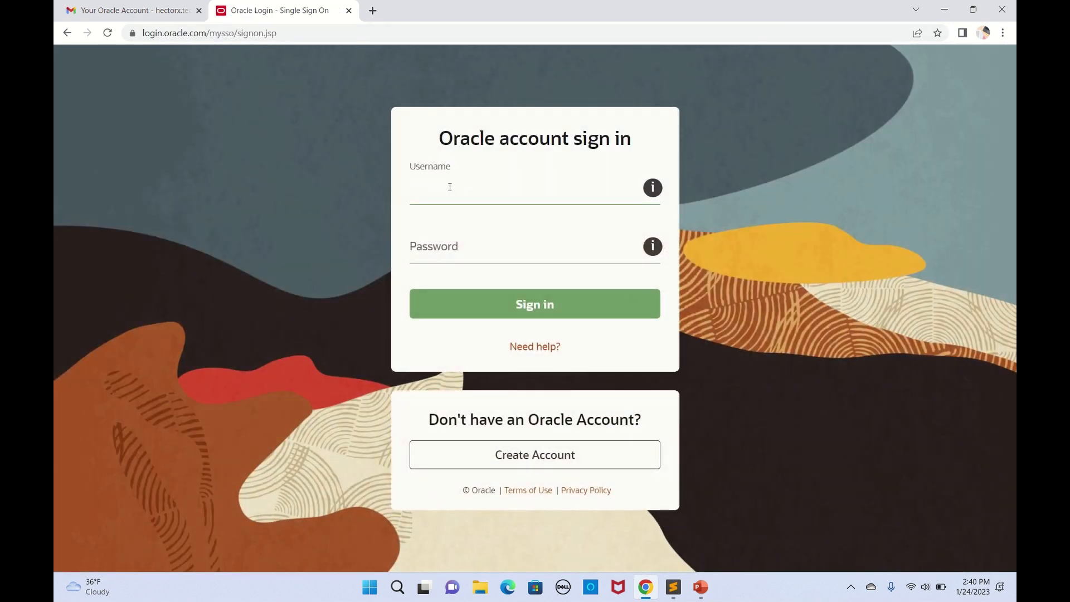
{"action": "left_click", "coordinate": [454, 243]}
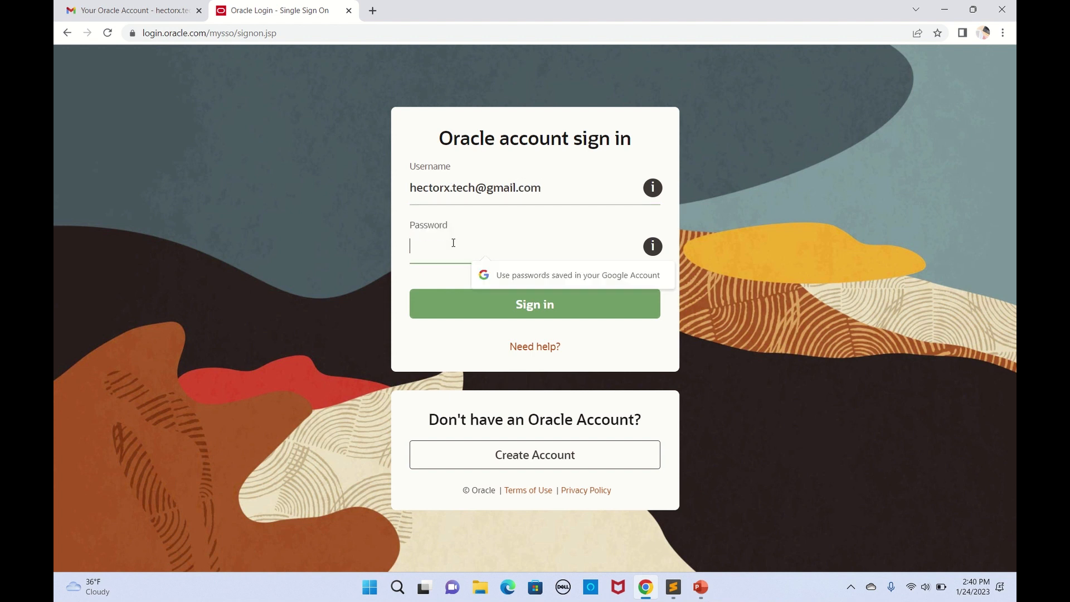
{"action": "type", "text": "••"}
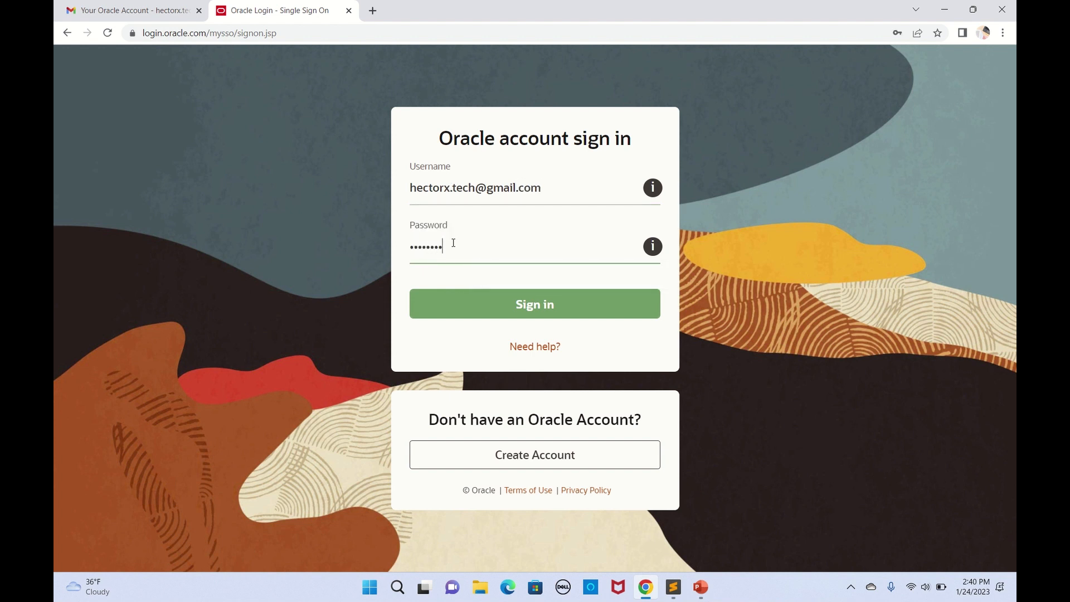
{"action": "left_click", "coordinate": [517, 310]}
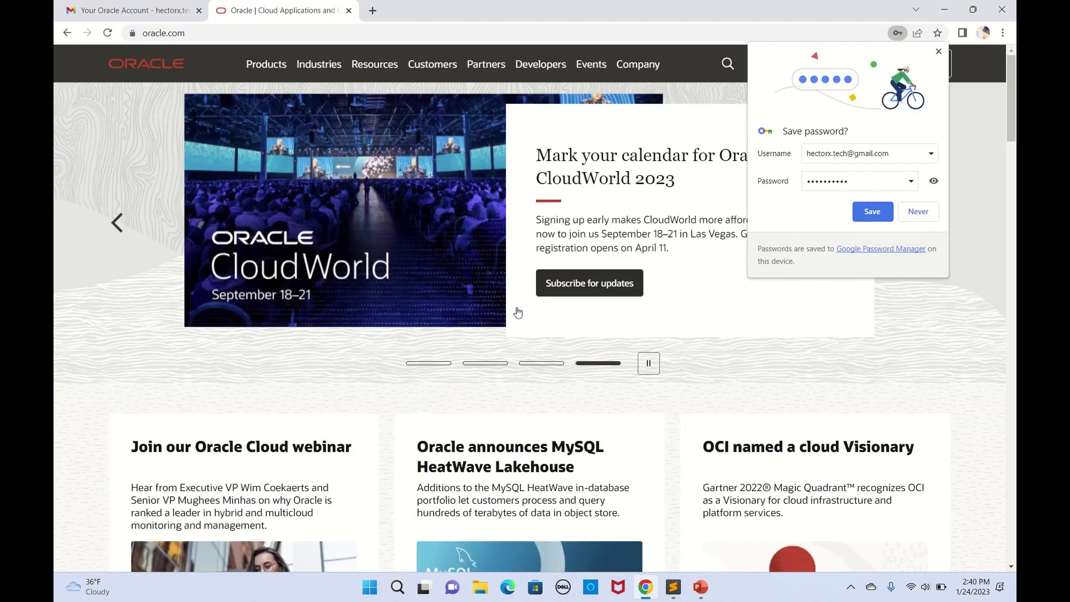
{"action": "left_click", "coordinate": [917, 213]}
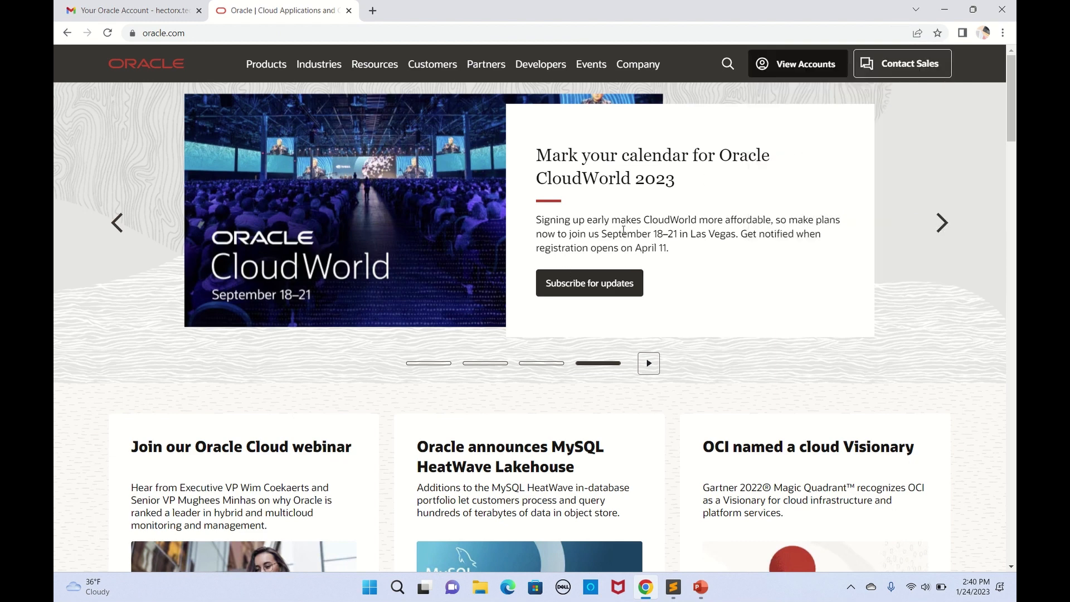
Step: Copy the Java 8 download link from line 15 and open Oracle's Java Downloads page with it
{"action": "left_click", "coordinate": [673, 589]}
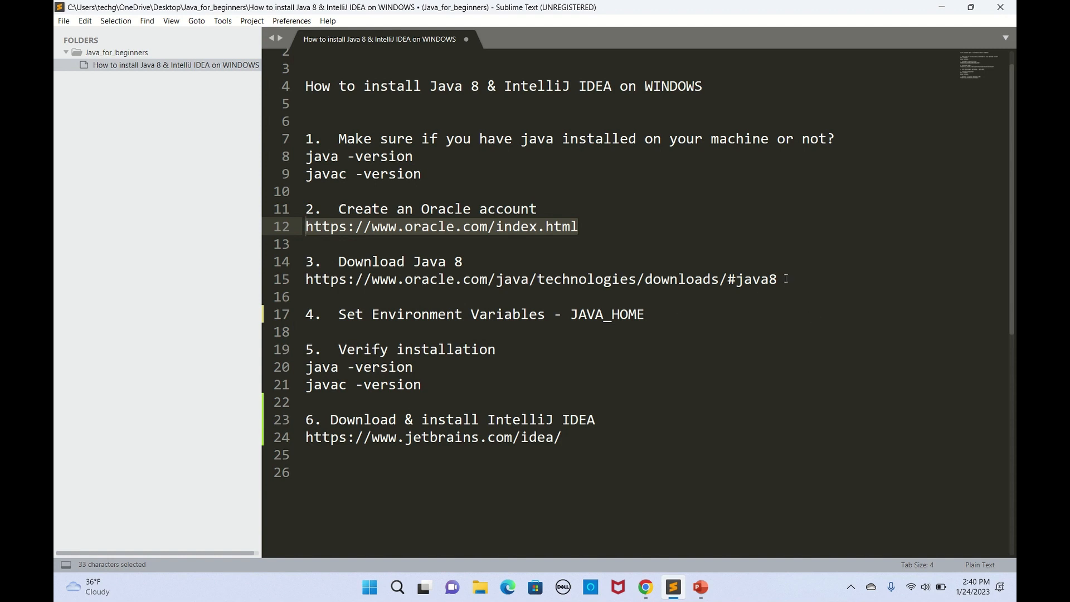
{"action": "left_click_drag", "start_coordinate": [786, 278], "coordinate": [303, 278]}
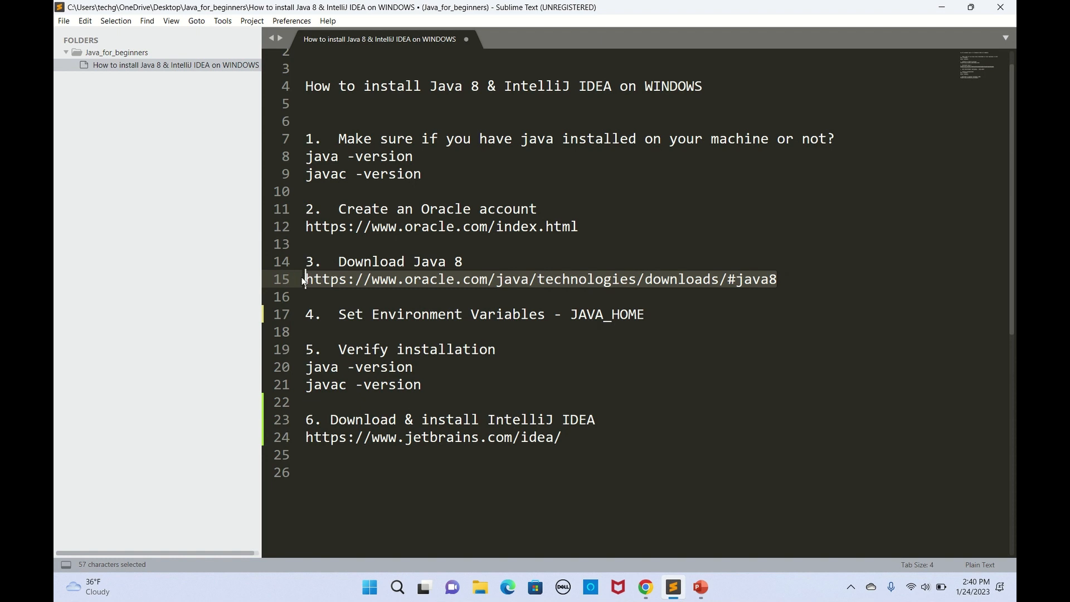
{"action": "key", "text": "ctrl+c"}
{"action": "left_click", "coordinate": [647, 588]}
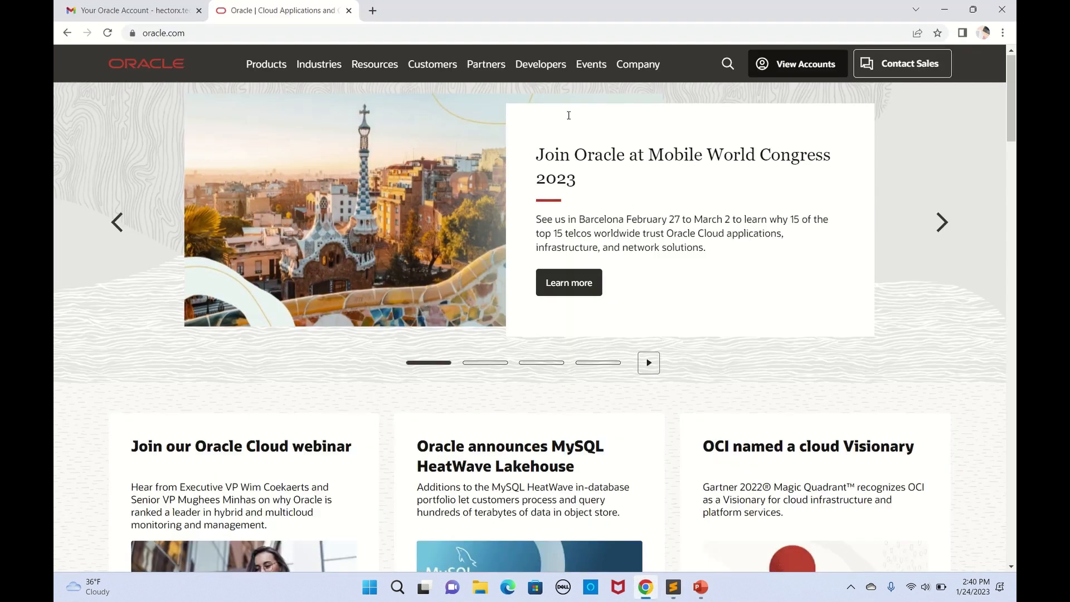
{"action": "left_click", "coordinate": [405, 33]}
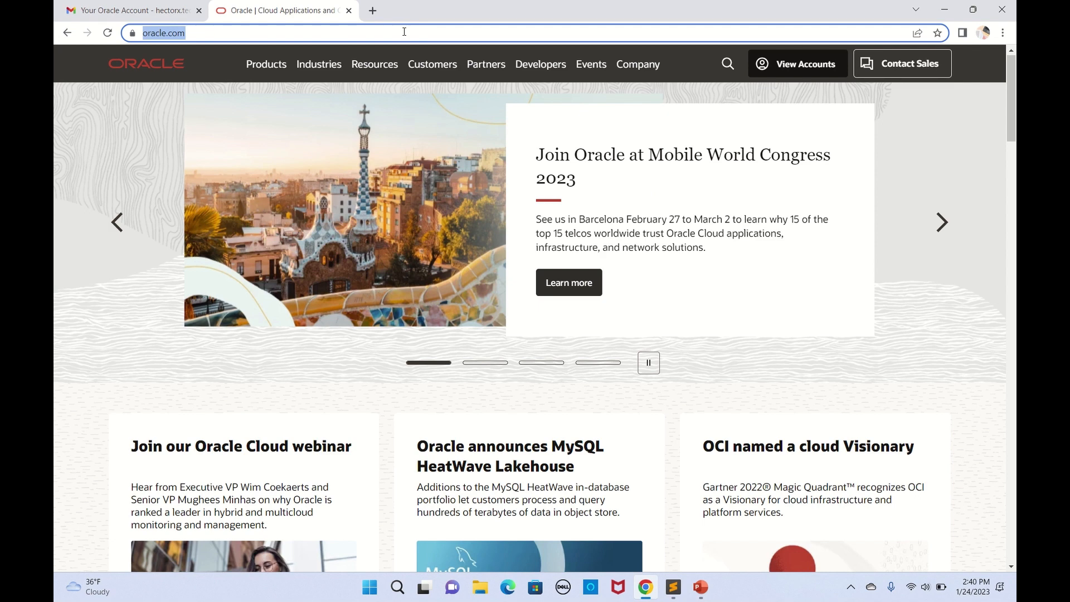
{"action": "key", "text": "ctrl+v"}
{"action": "key", "text": "Return"}
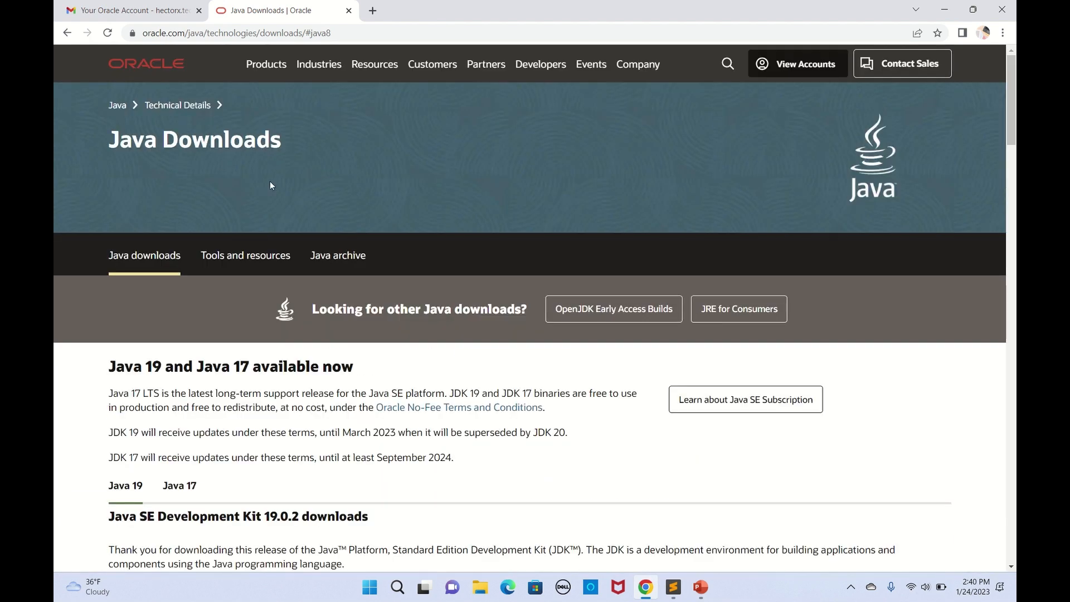
Step: Scroll to the JDK 8u361 section and show its Windows x86 and x64 installers
{"action": "scroll", "coordinate": [270, 185], "scroll_direction": "down", "scroll_amount": 3}
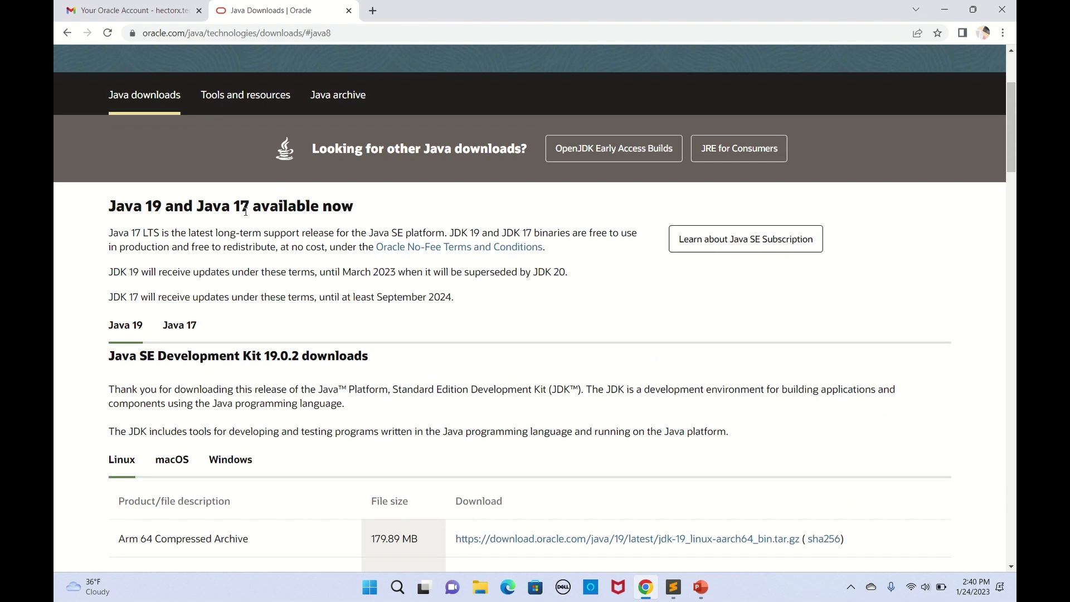
{"action": "scroll", "coordinate": [234, 318], "scroll_direction": "down", "scroll_amount": 2}
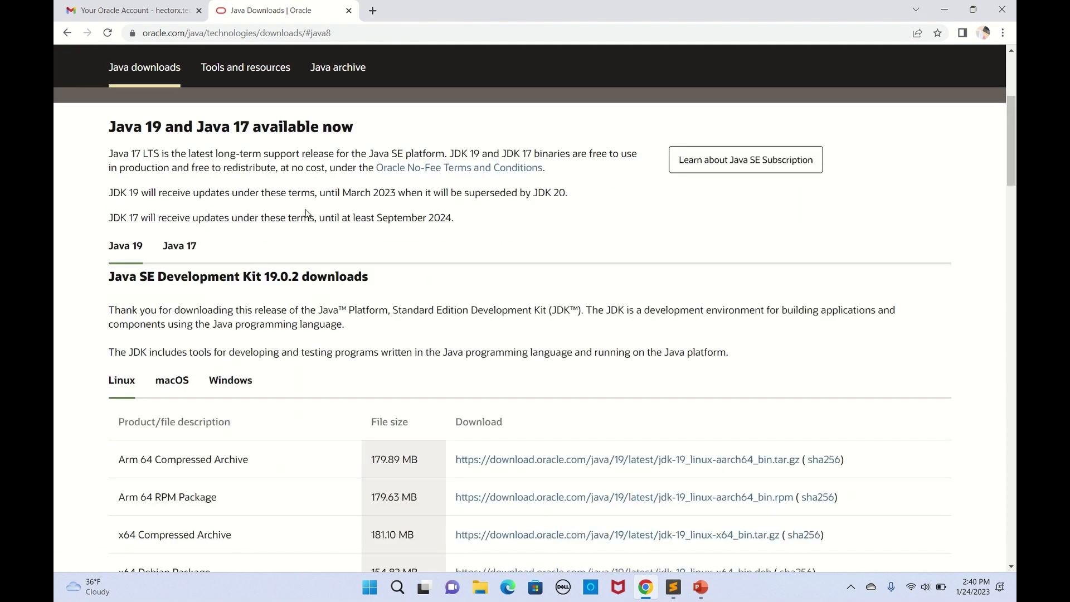
{"action": "scroll", "coordinate": [312, 243], "scroll_direction": "down", "scroll_amount": 2}
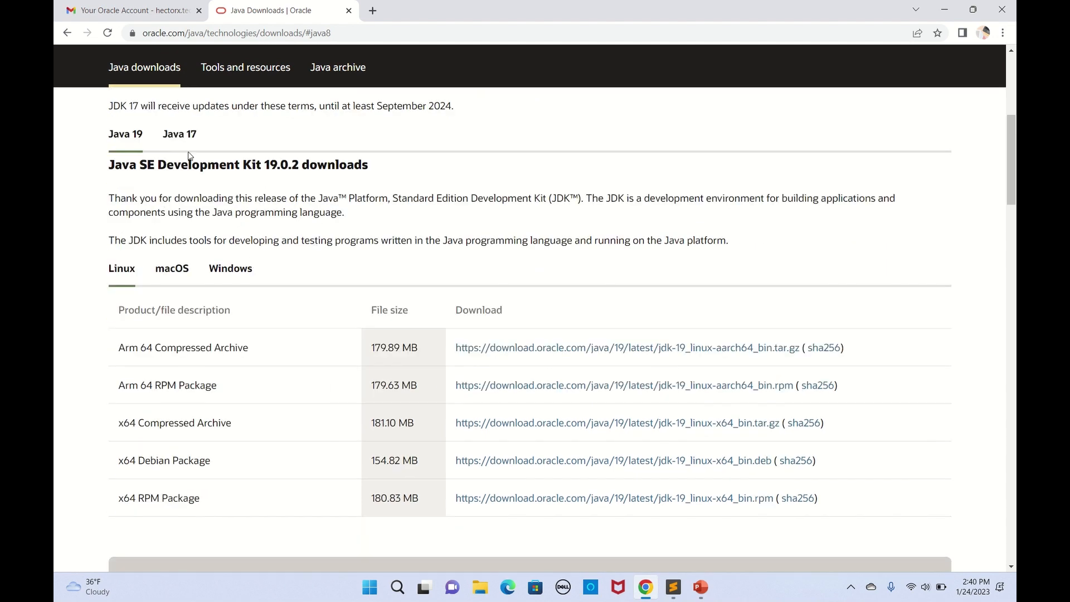
{"action": "scroll", "coordinate": [260, 211], "scroll_direction": "down", "scroll_amount": 15}
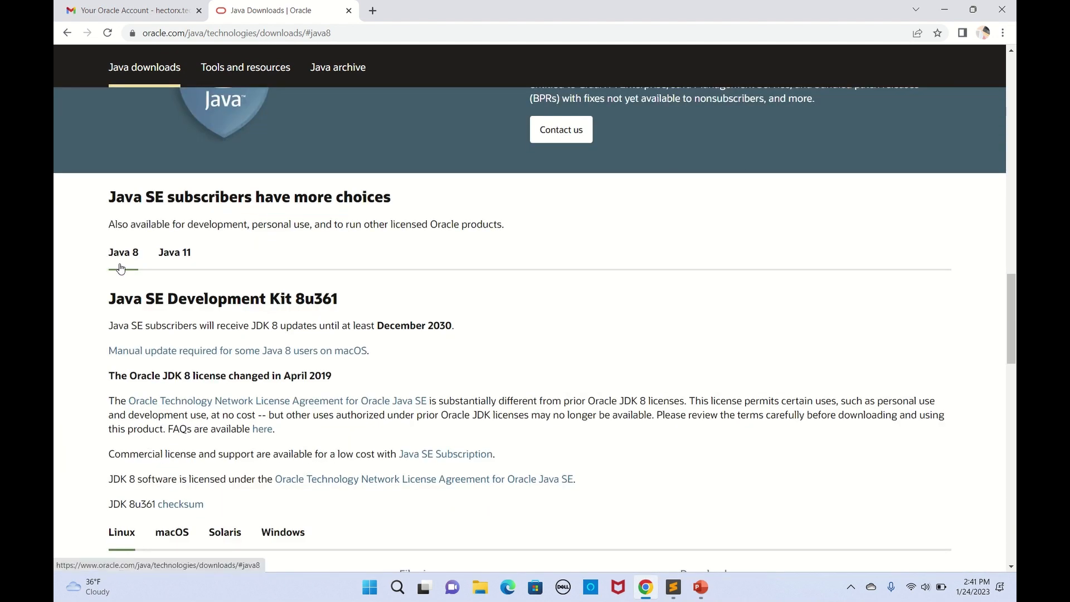
{"action": "scroll", "coordinate": [109, 260], "scroll_direction": "up", "scroll_amount": 20}
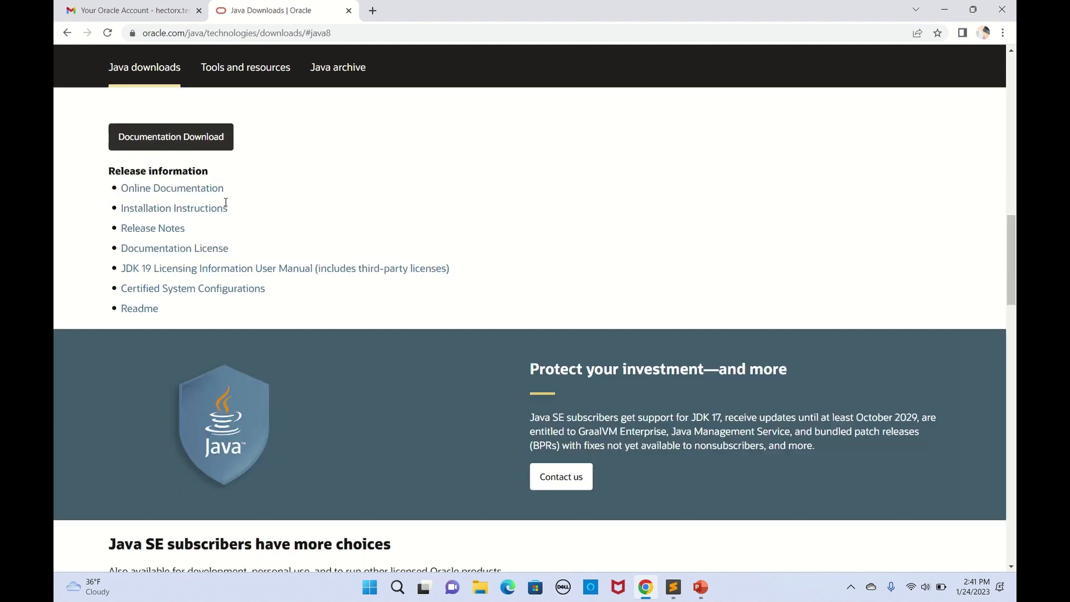
{"action": "scroll", "coordinate": [226, 206], "scroll_direction": "down", "scroll_amount": 8}
{"action": "scroll", "coordinate": [226, 206], "scroll_direction": "down", "scroll_amount": 12}
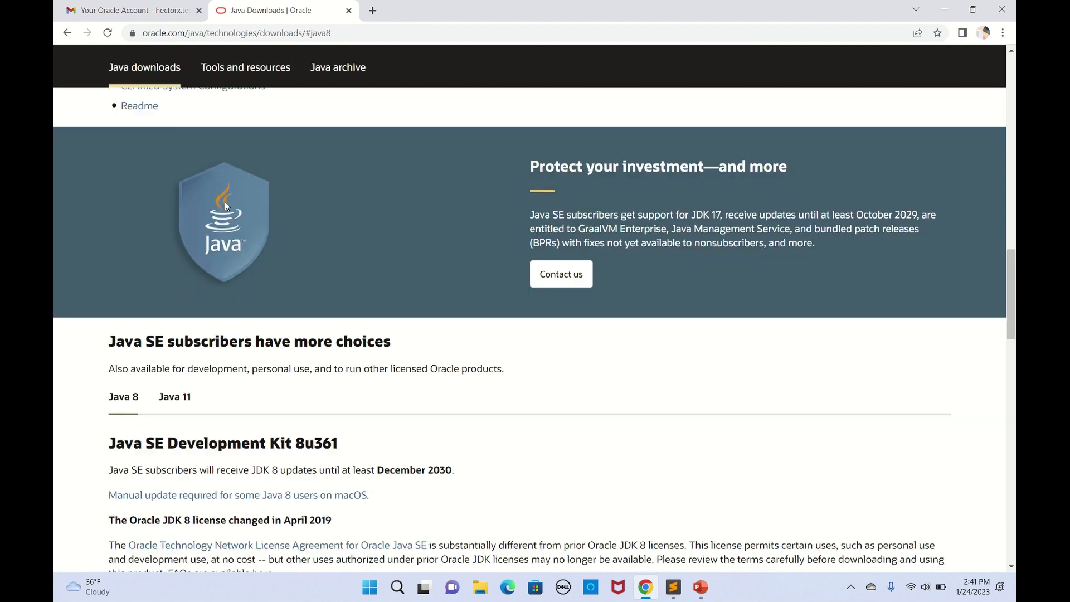
{"action": "scroll", "coordinate": [152, 189], "scroll_direction": "up", "scroll_amount": 4}
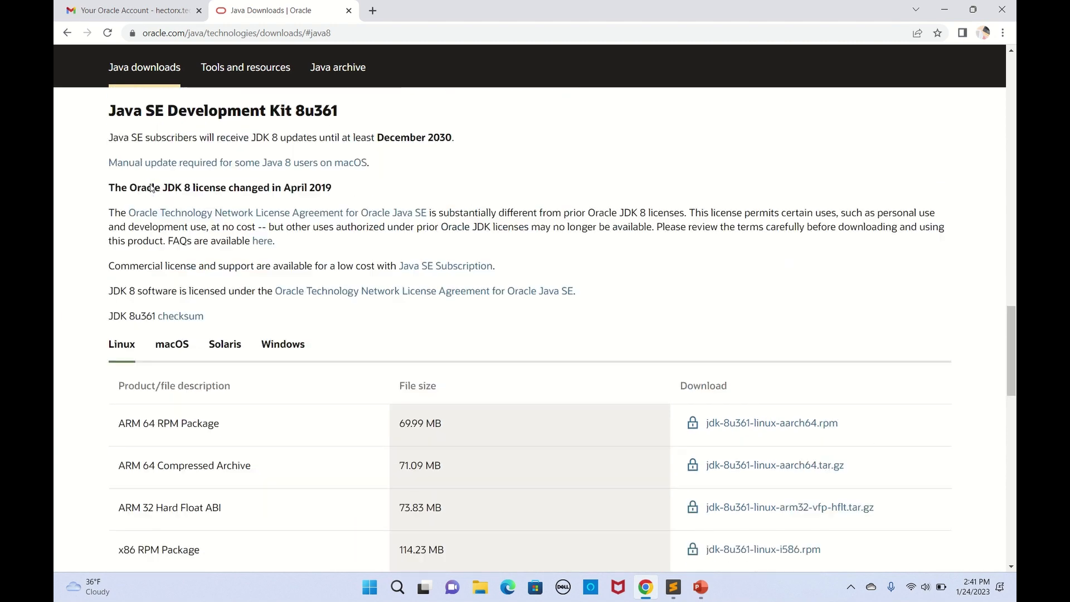
{"action": "scroll", "coordinate": [151, 184], "scroll_direction": "down", "scroll_amount": 10}
{"action": "scroll", "coordinate": [150, 184], "scroll_direction": "up", "scroll_amount": 8}
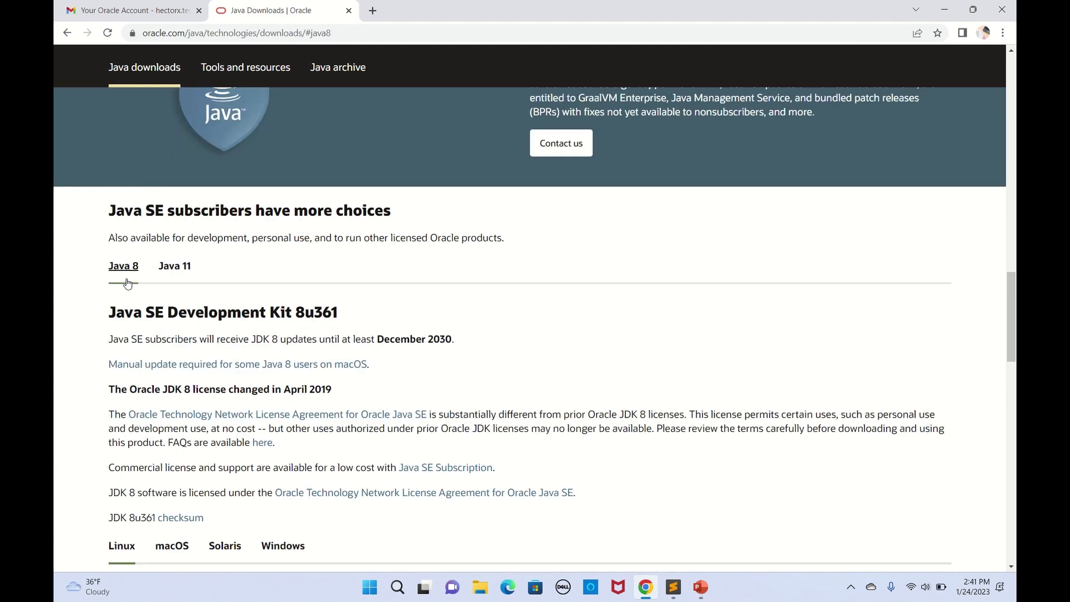
{"action": "scroll", "coordinate": [133, 283], "scroll_direction": "down", "scroll_amount": 1}
{"action": "scroll", "coordinate": [184, 355], "scroll_direction": "down", "scroll_amount": 2}
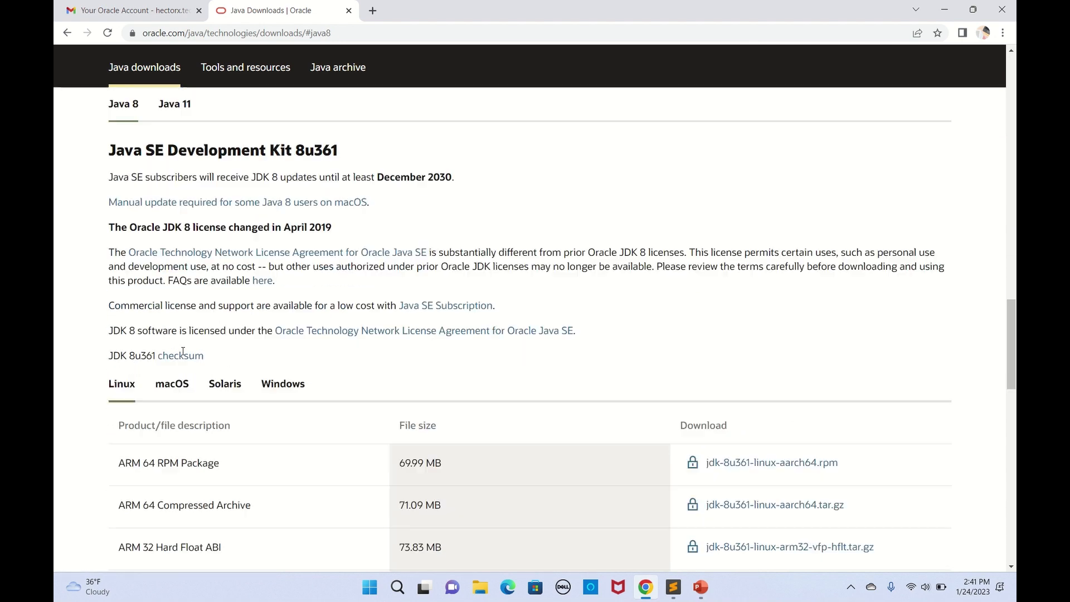
{"action": "left_click", "coordinate": [278, 367]}
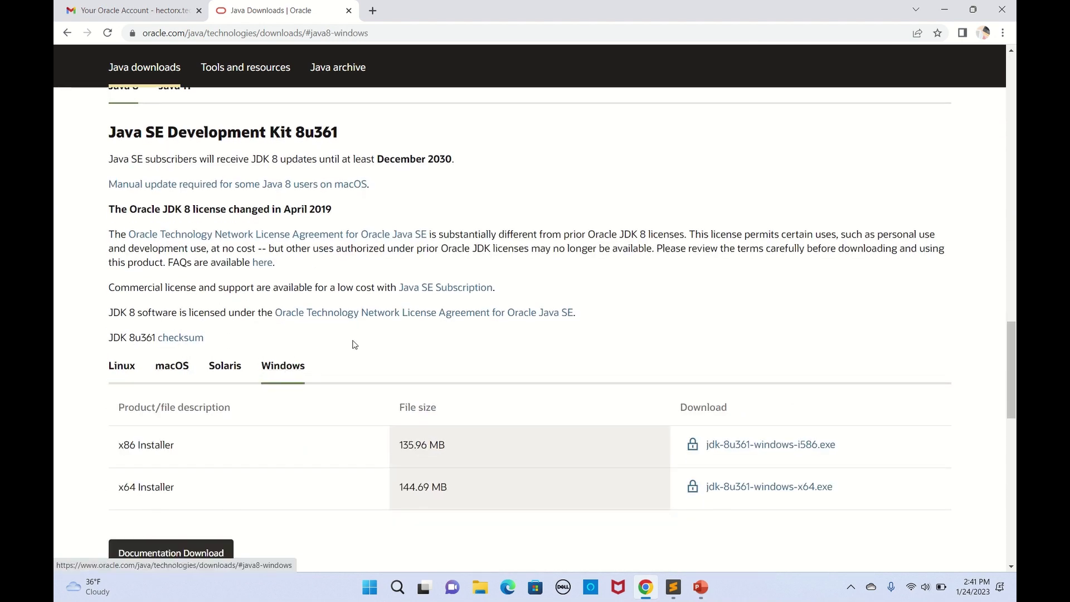
{"action": "scroll", "coordinate": [353, 343], "scroll_direction": "down", "scroll_amount": 2}
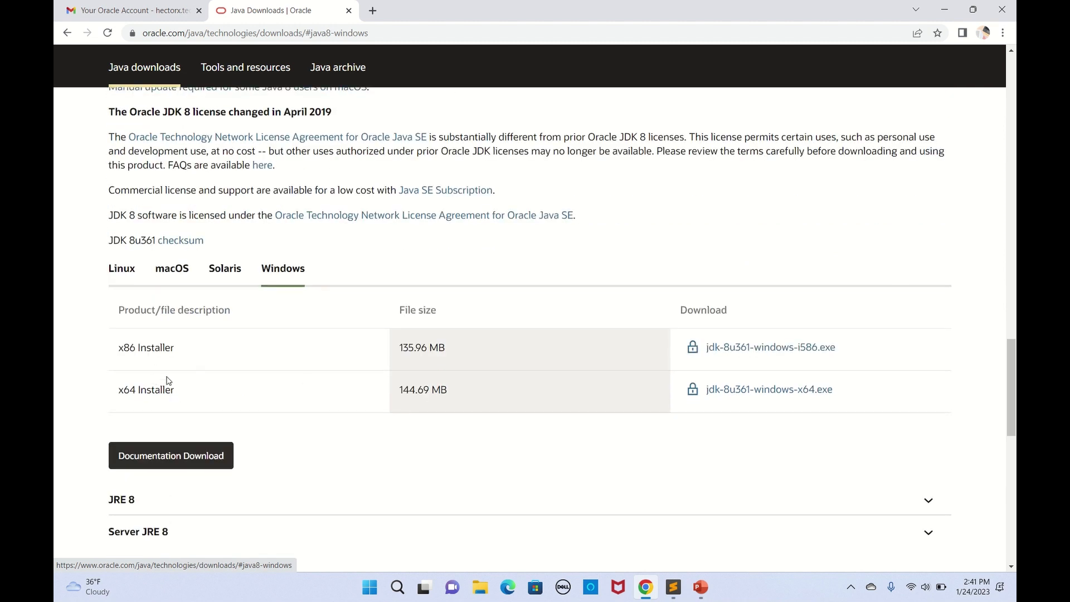
Step: Accept the Oracle license and download jdk-8u361-windows-x64.exe
{"action": "left_click", "coordinate": [764, 389]}
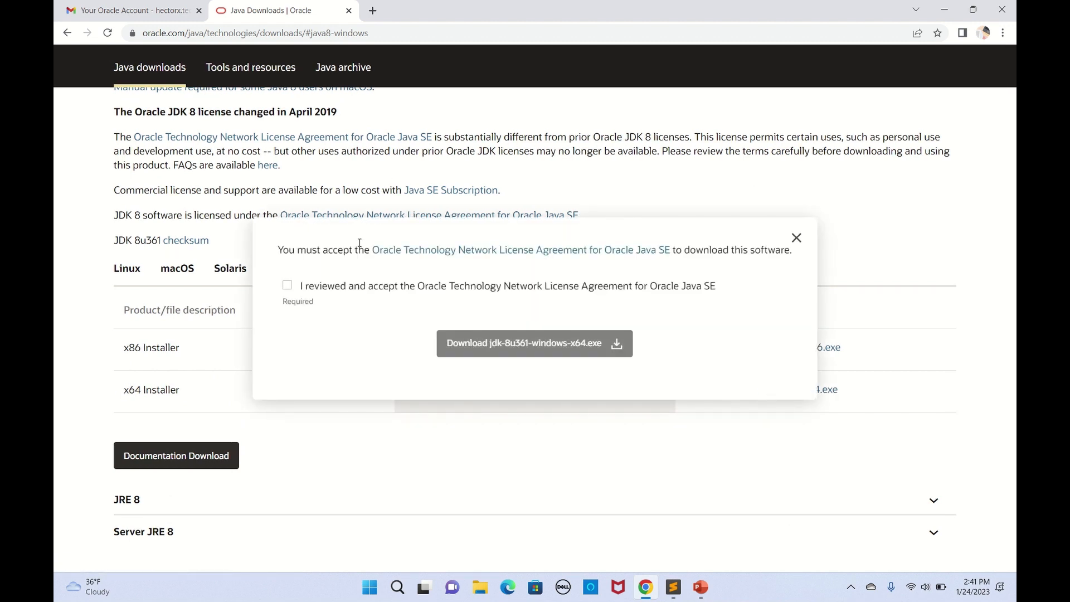
{"action": "left_click", "coordinate": [288, 286]}
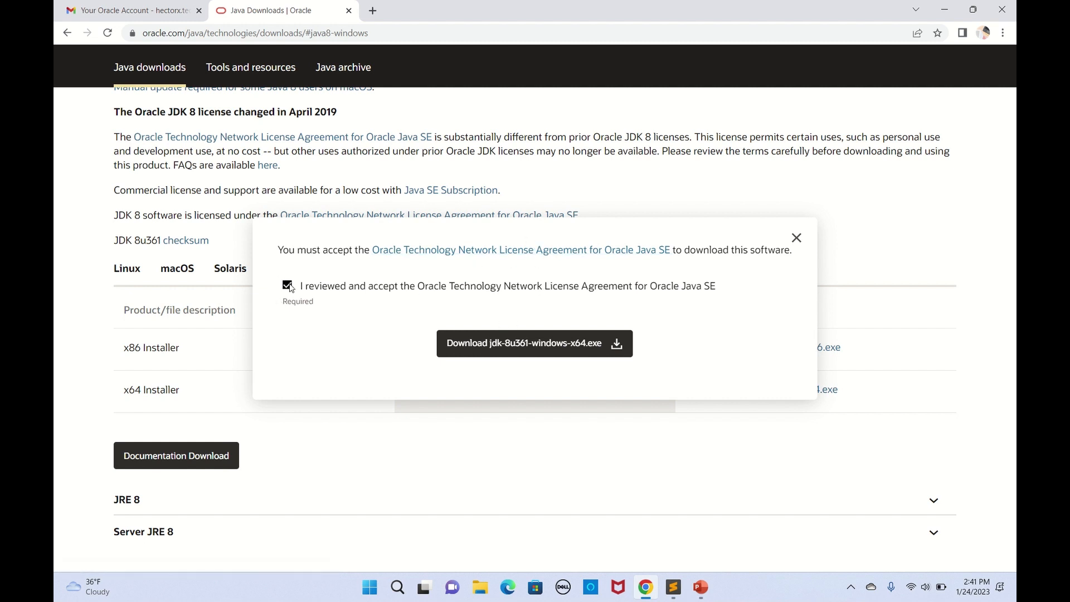
{"action": "left_click", "coordinate": [531, 344]}
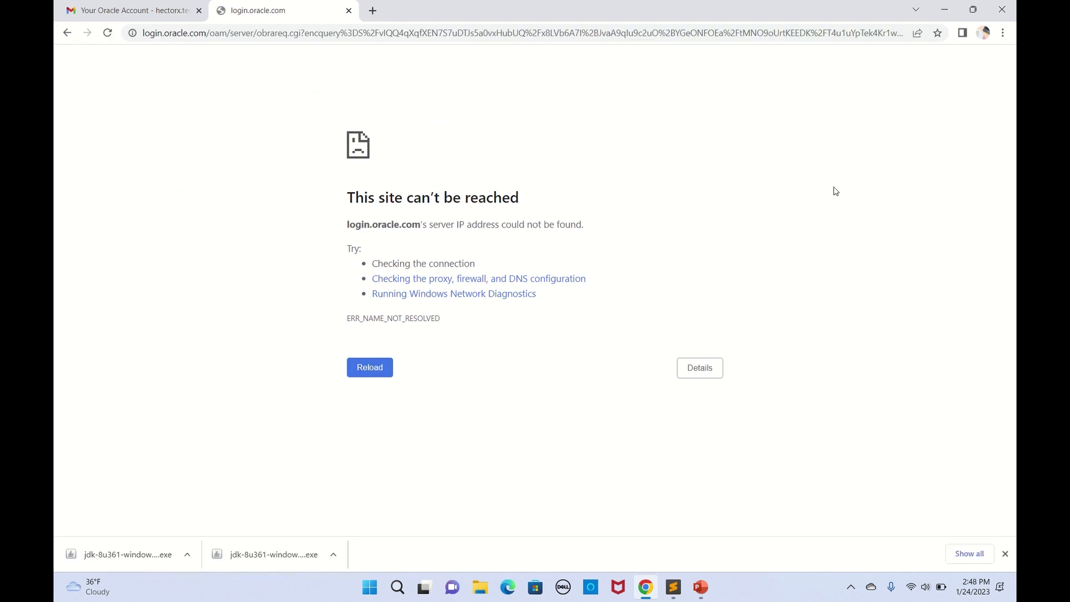
Step: Run the downloaded JDK installer and minimize Chrome
{"action": "left_click", "coordinate": [187, 556]}
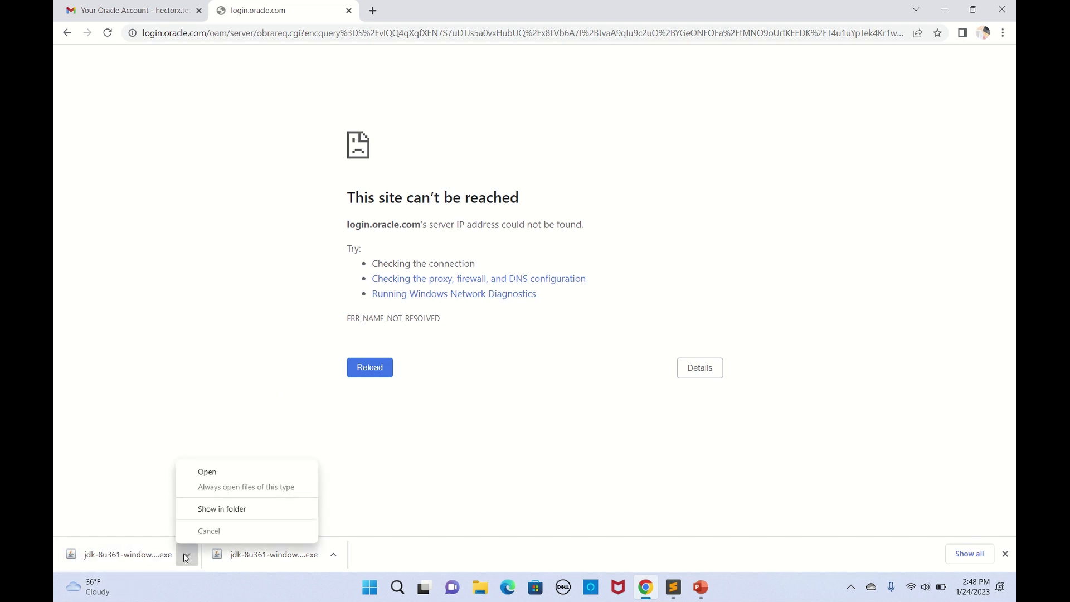
{"action": "left_click", "coordinate": [203, 473]}
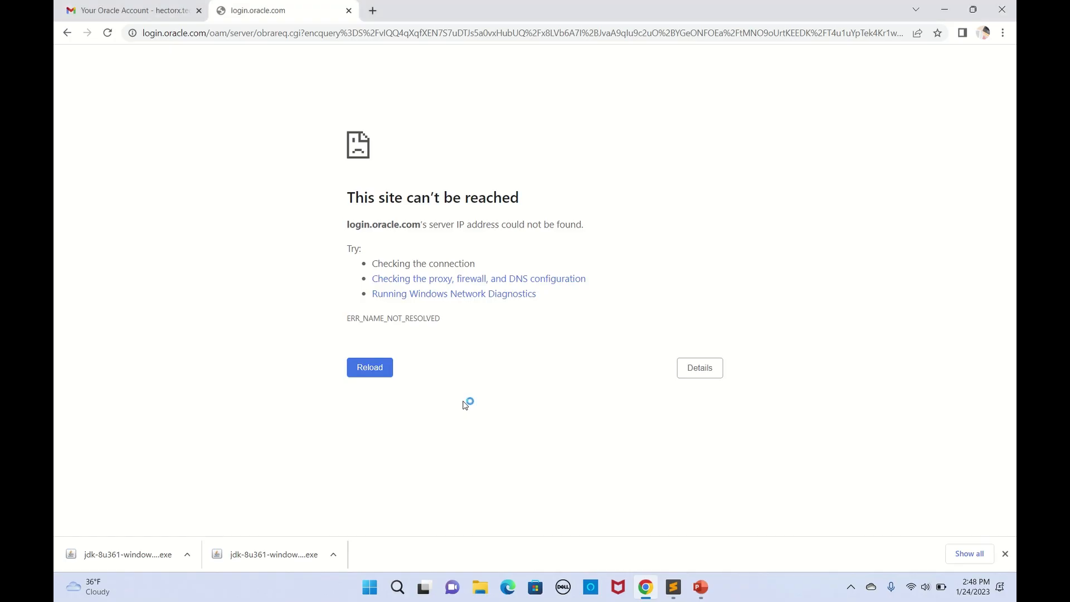
{"action": "left_click", "coordinate": [945, 10]}
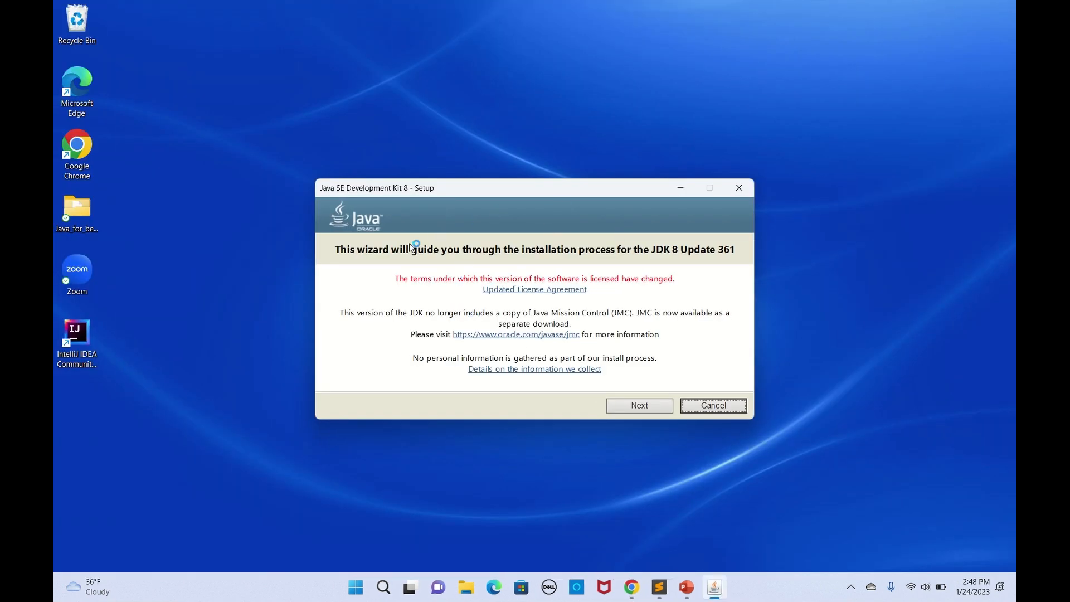
Step: Install JDK 8 Update 361 (64-bit) keeping default features, JDK and JRE folders, then close the installer
{"action": "left_click", "coordinate": [631, 404]}
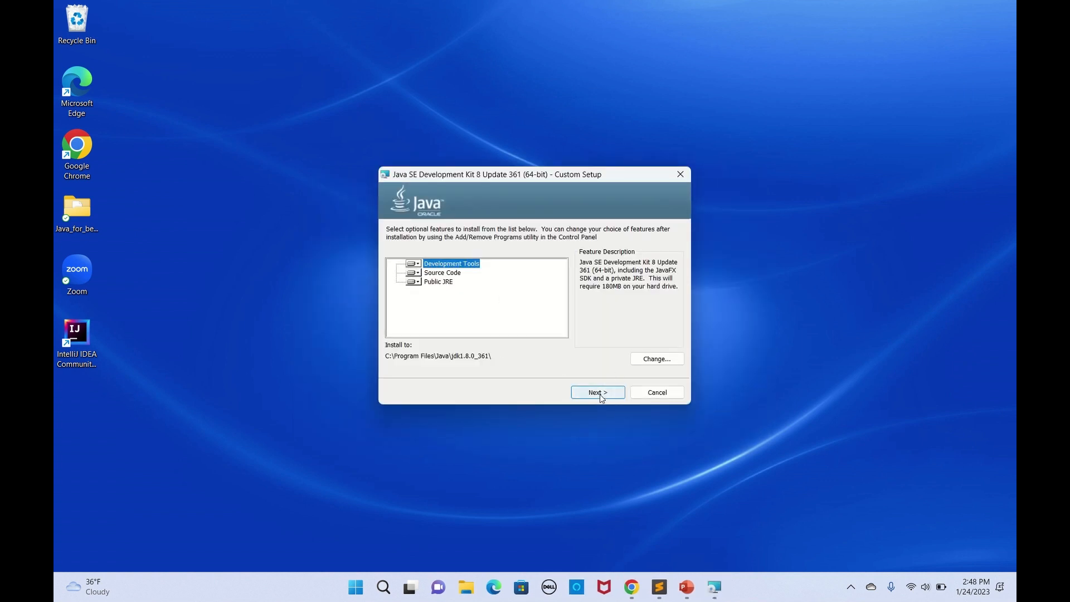
{"action": "left_click", "coordinate": [602, 397]}
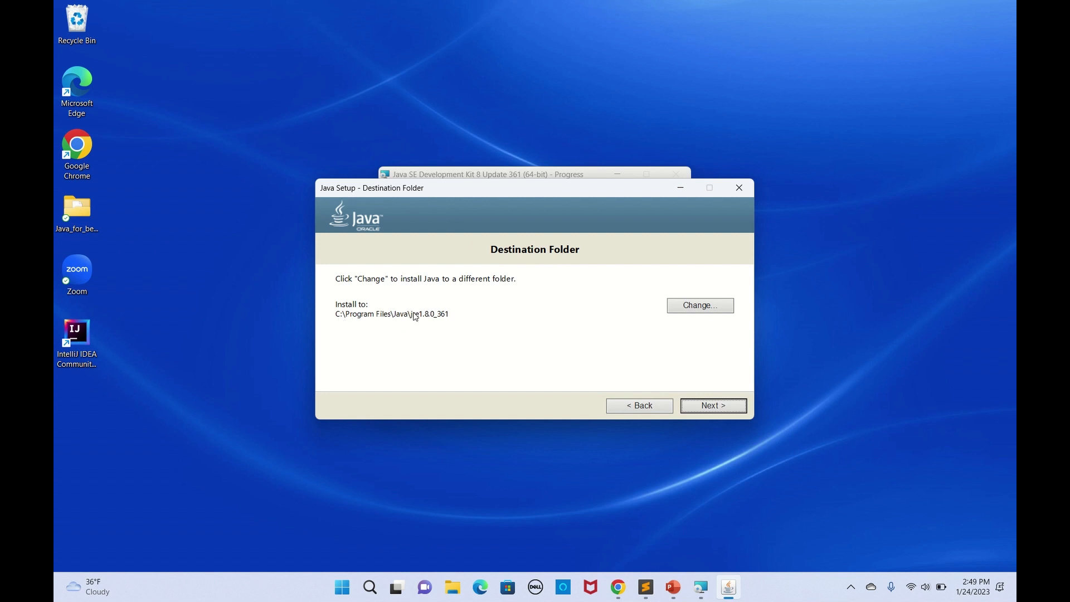
{"action": "left_click", "coordinate": [718, 408]}
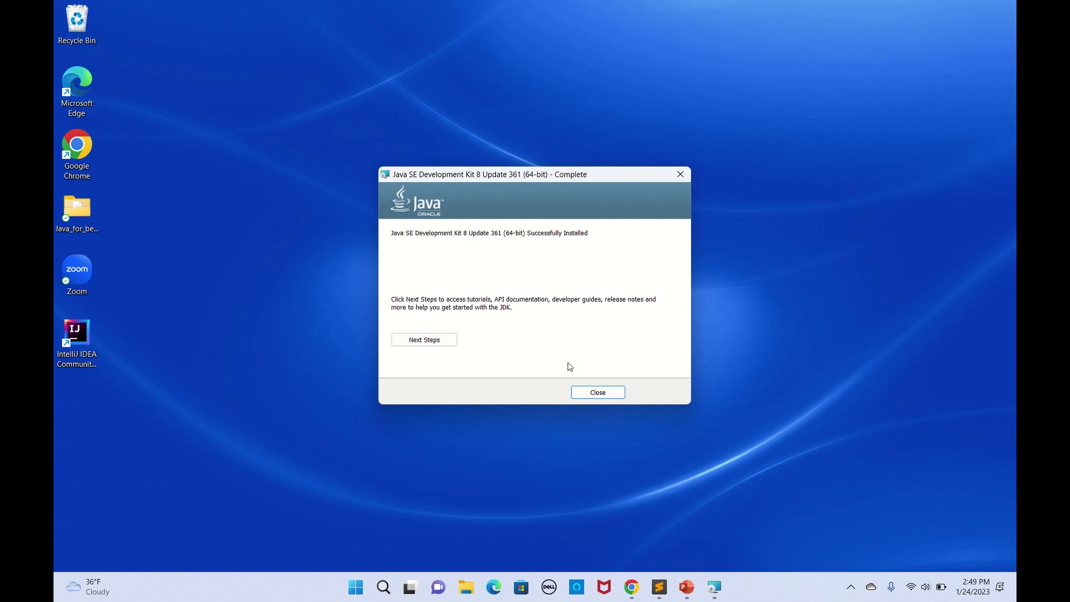
{"action": "left_click", "coordinate": [599, 393]}
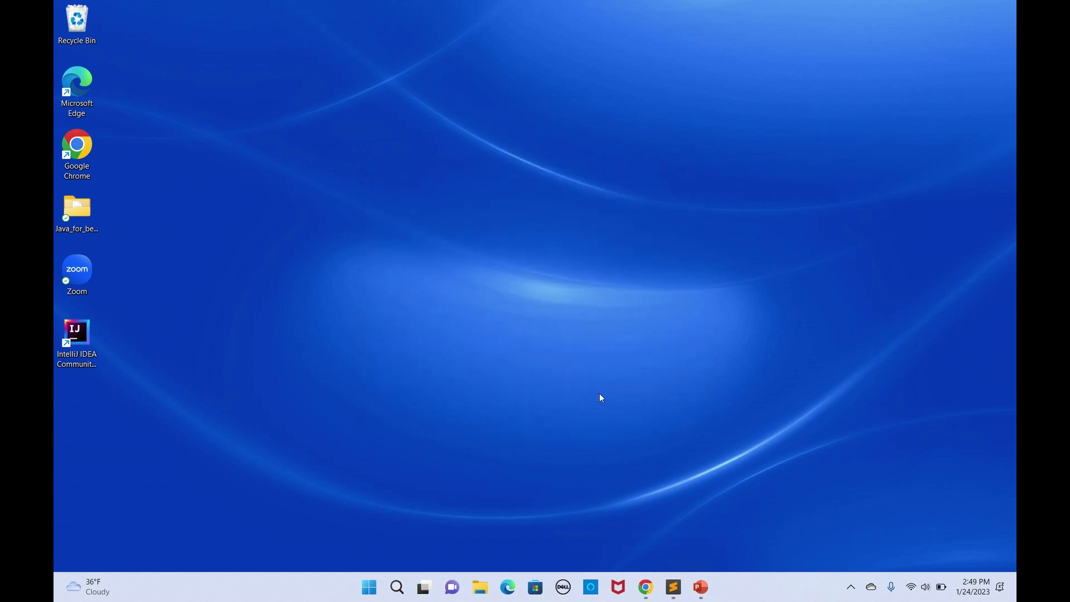
Step: Bring up the JAVA_HOME notes and search 'edit the s' to open the system environment variables settings
{"action": "left_click", "coordinate": [675, 589]}
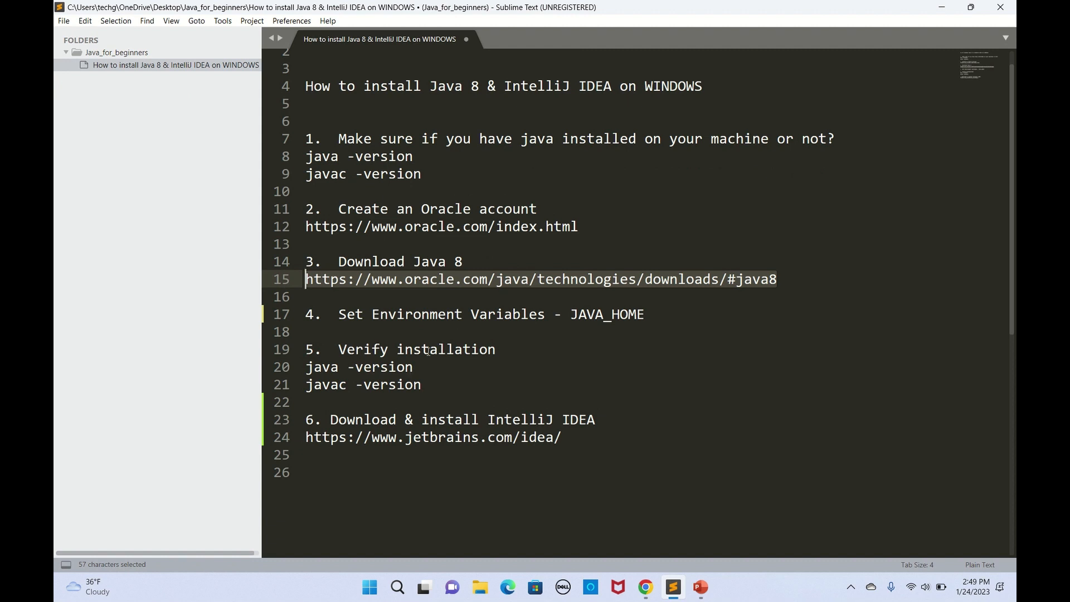
{"action": "left_click", "coordinate": [653, 321]}
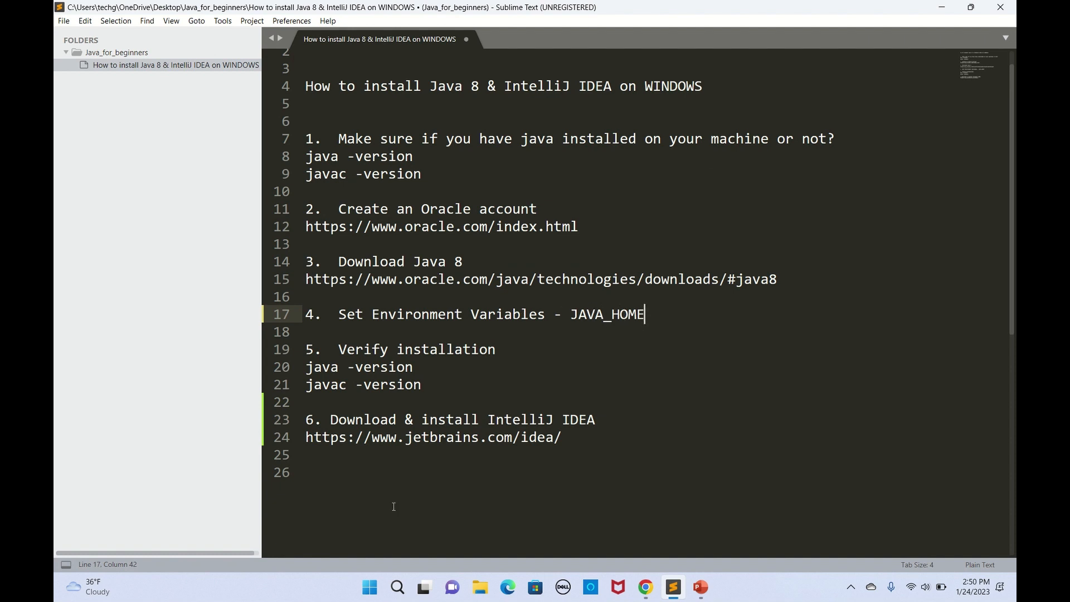
{"action": "left_click", "coordinate": [397, 589]}
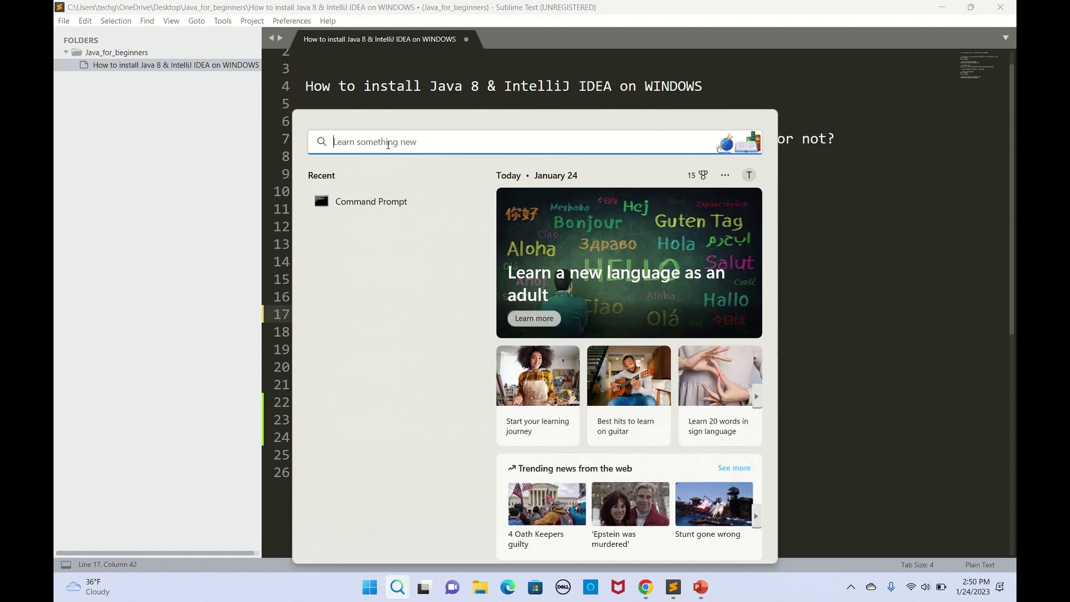
{"action": "type", "text": "edit"}
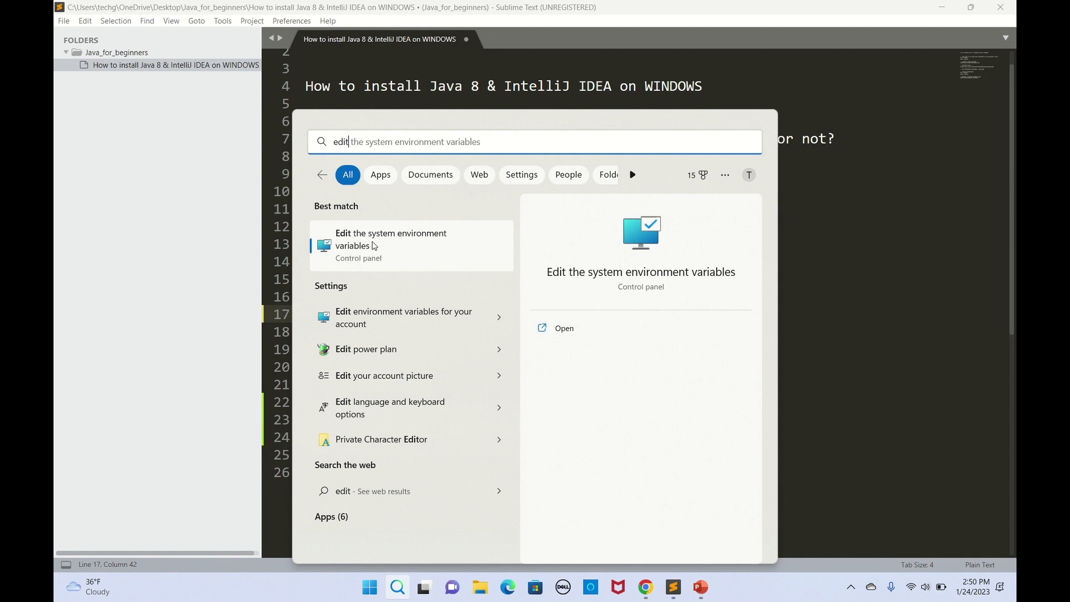
{"action": "type", "text": "the s"}
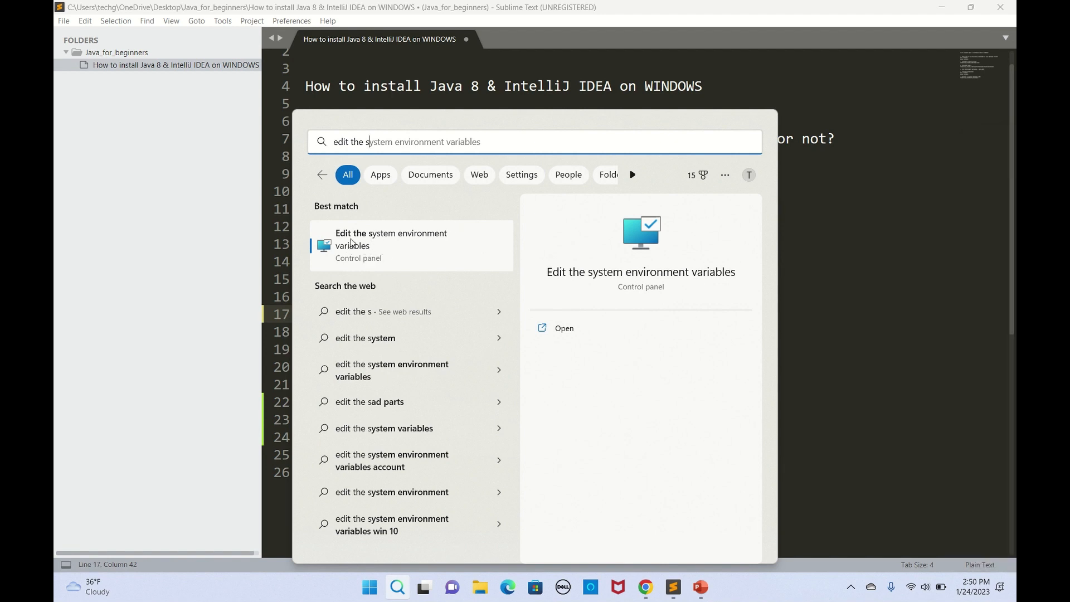
{"action": "left_click", "coordinate": [353, 244]}
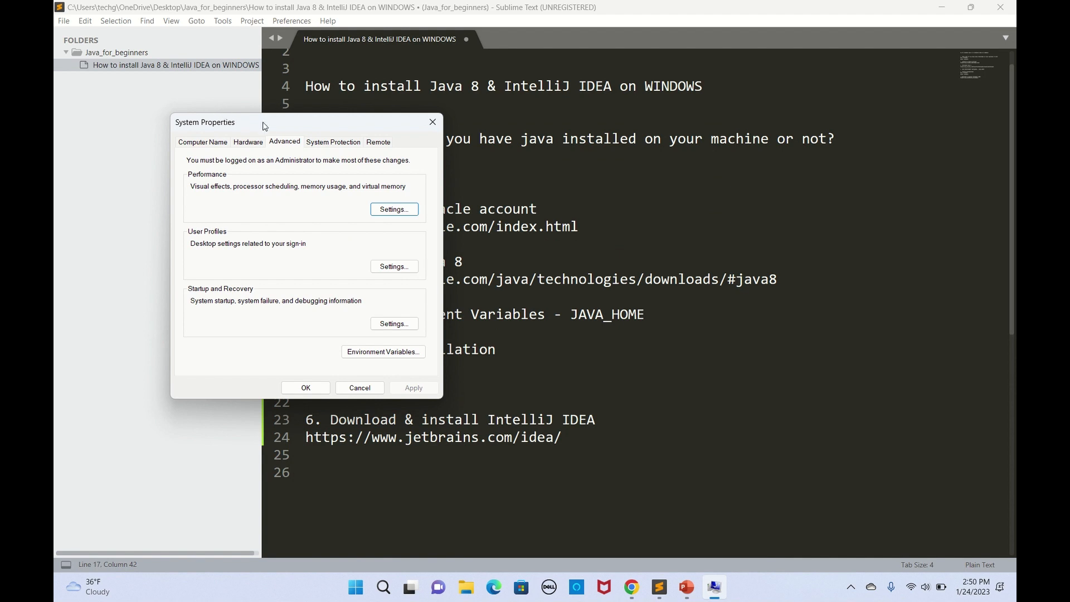
Step: Start a new system variable named JAVA_HOME and bring up File Explorer at This PC
{"action": "left_click_drag", "start_coordinate": [279, 127], "coordinate": [482, 126]}
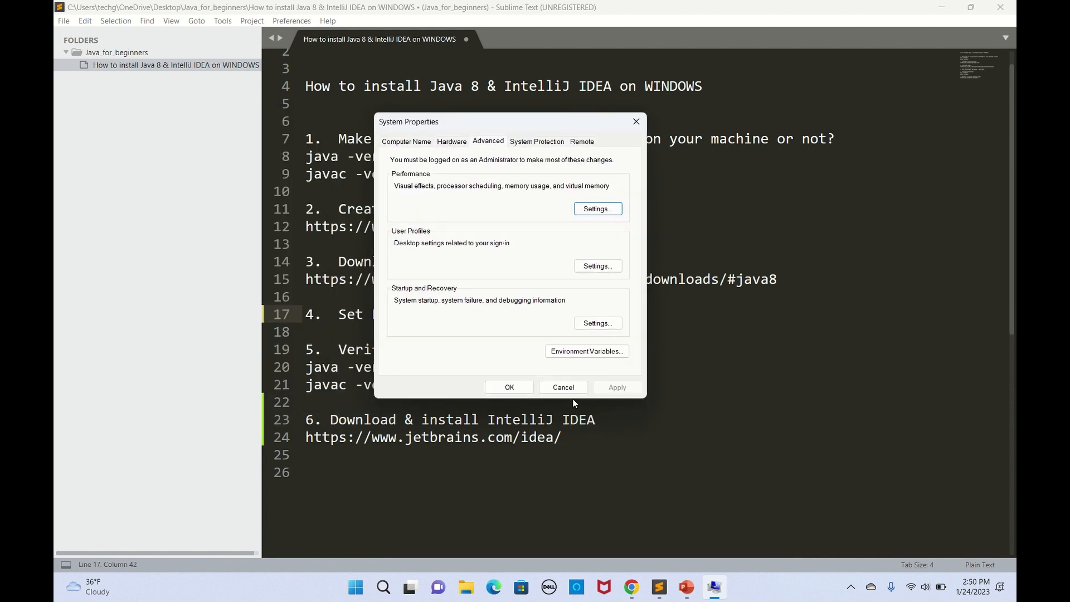
{"action": "left_click", "coordinate": [590, 352]}
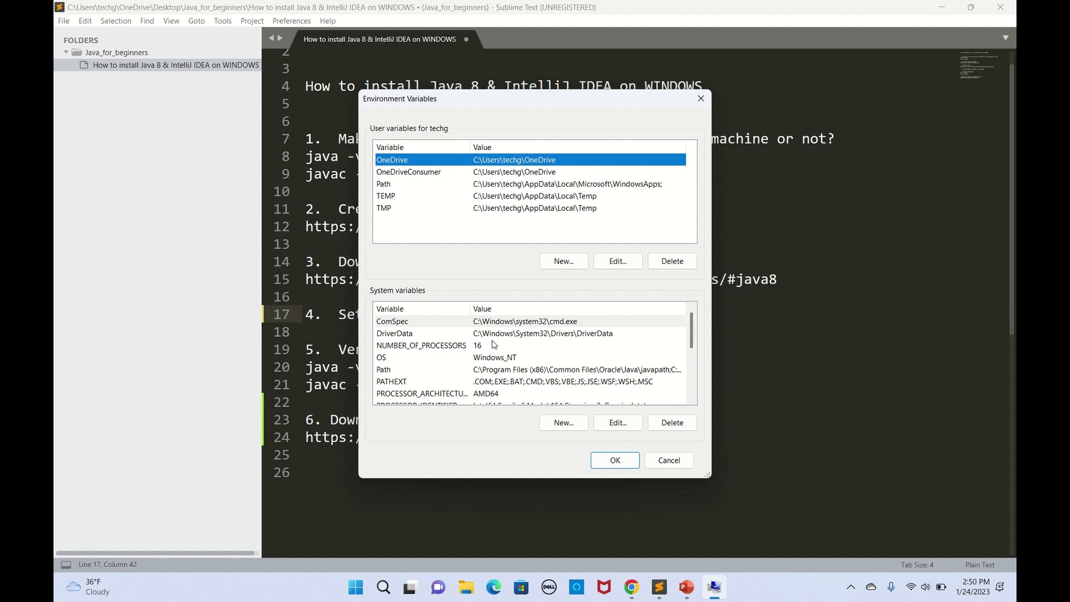
{"action": "left_click", "coordinate": [563, 424]}
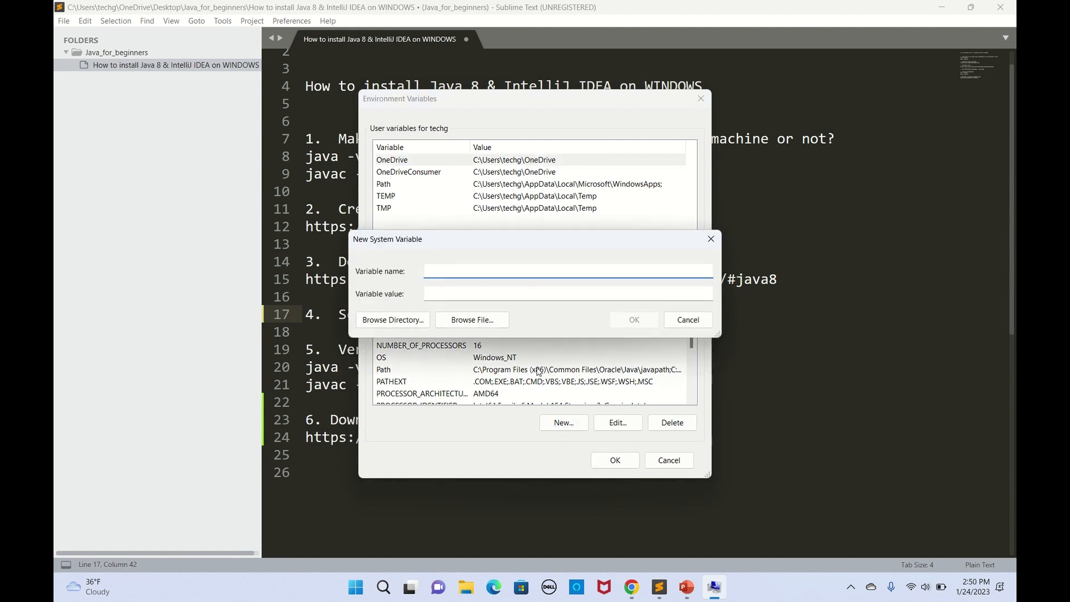
{"action": "type", "text": "JAVA_HOME"}
{"action": "left_click", "coordinate": [464, 296]}
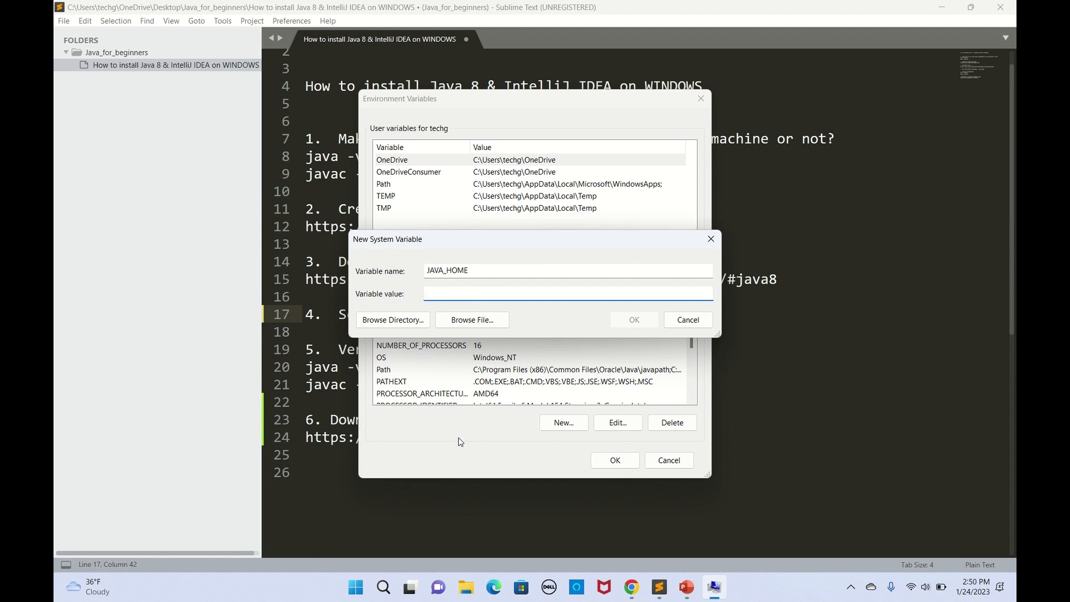
{"action": "left_click", "coordinate": [467, 589]}
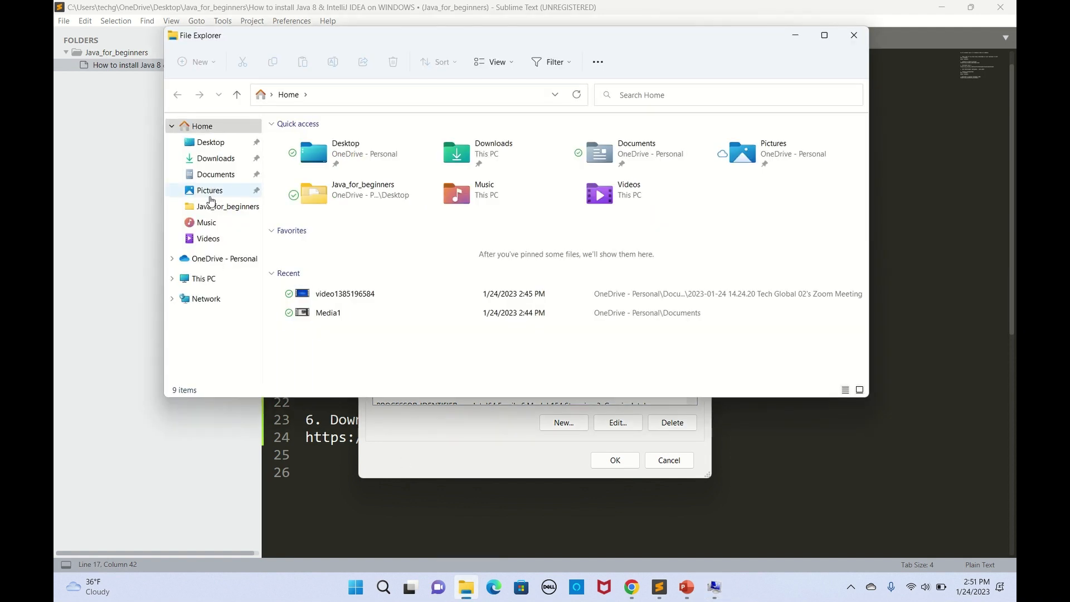
{"action": "left_click", "coordinate": [204, 278]}
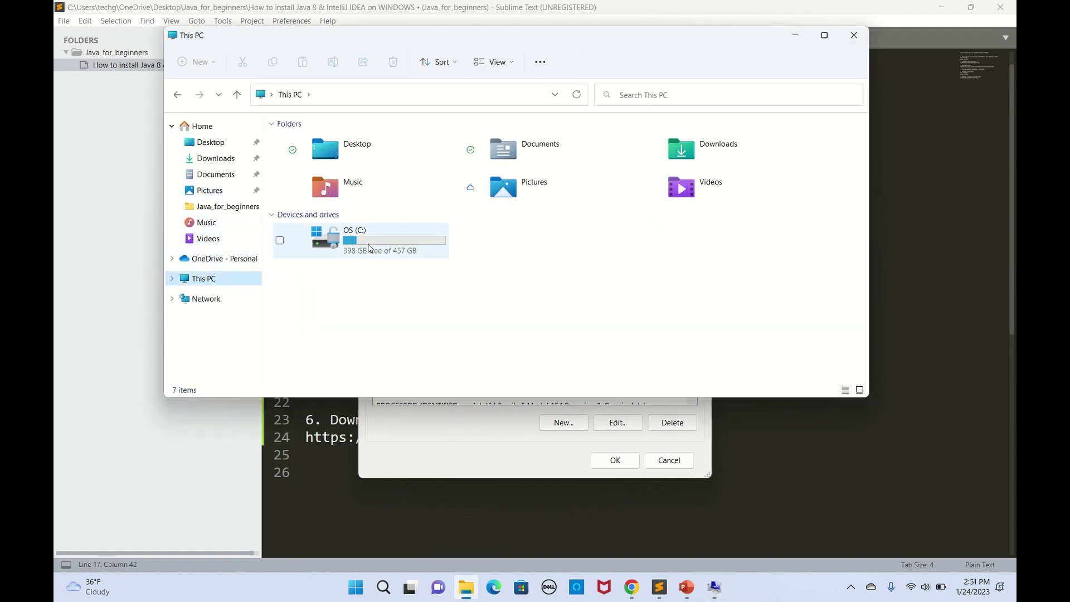
Step: Browse in File Explorer to C:\Program Files\Java\jdk1.8.0_361
{"action": "double_click", "coordinate": [361, 243]}
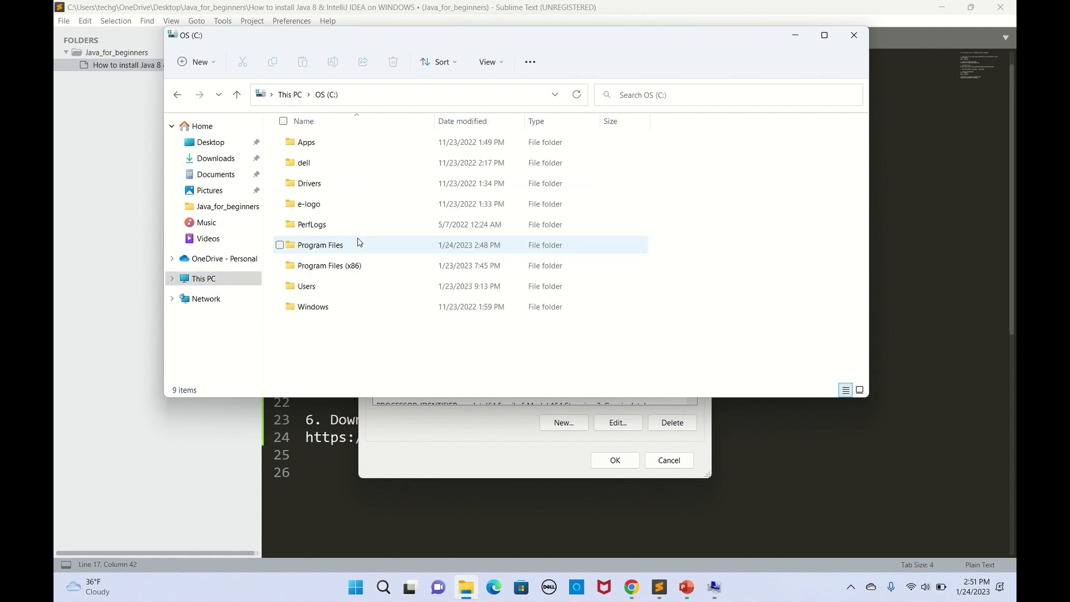
{"action": "double_click", "coordinate": [311, 249]}
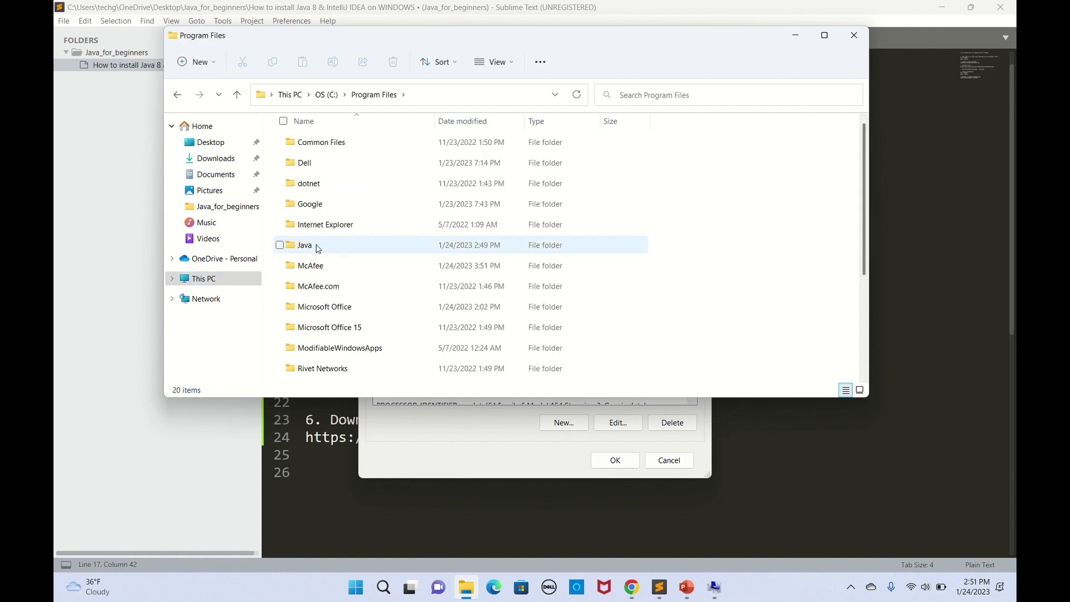
{"action": "mouse_move", "coordinate": [315, 251]}
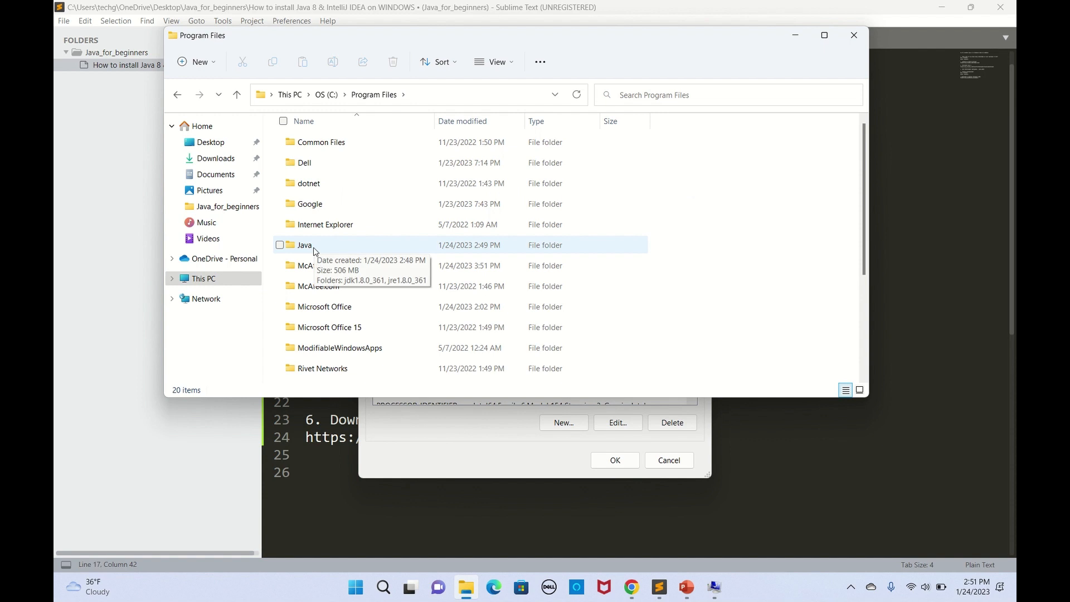
{"action": "double_click", "coordinate": [315, 248]}
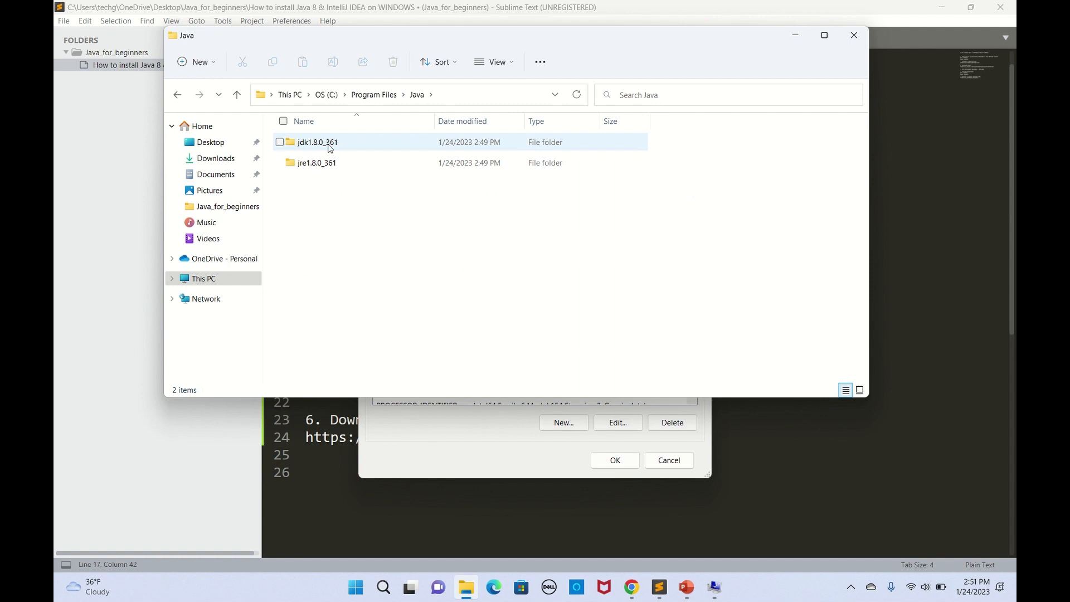
{"action": "mouse_move", "coordinate": [329, 146]}
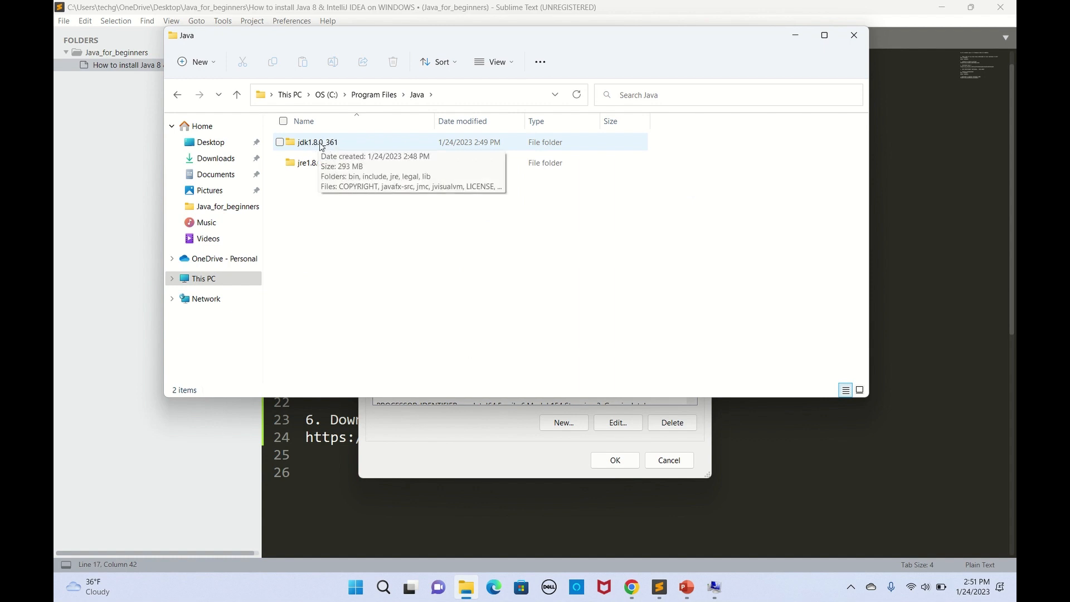
{"action": "double_click", "coordinate": [322, 147]}
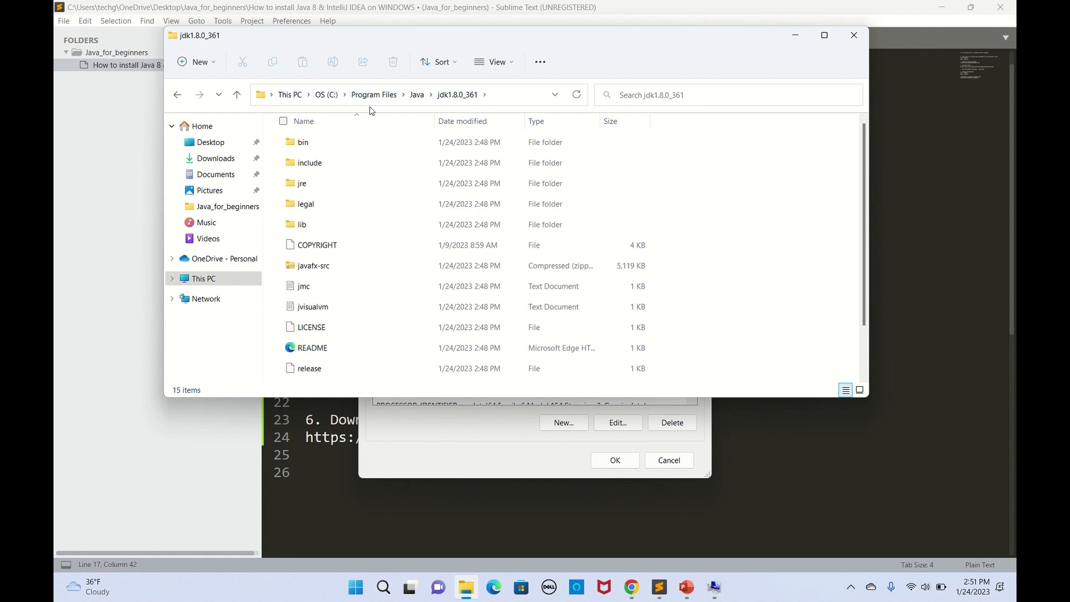
Step: Copy the JDK folder path from the address bar and return to the JAVA_HOME dialog
{"action": "left_click", "coordinate": [521, 95]}
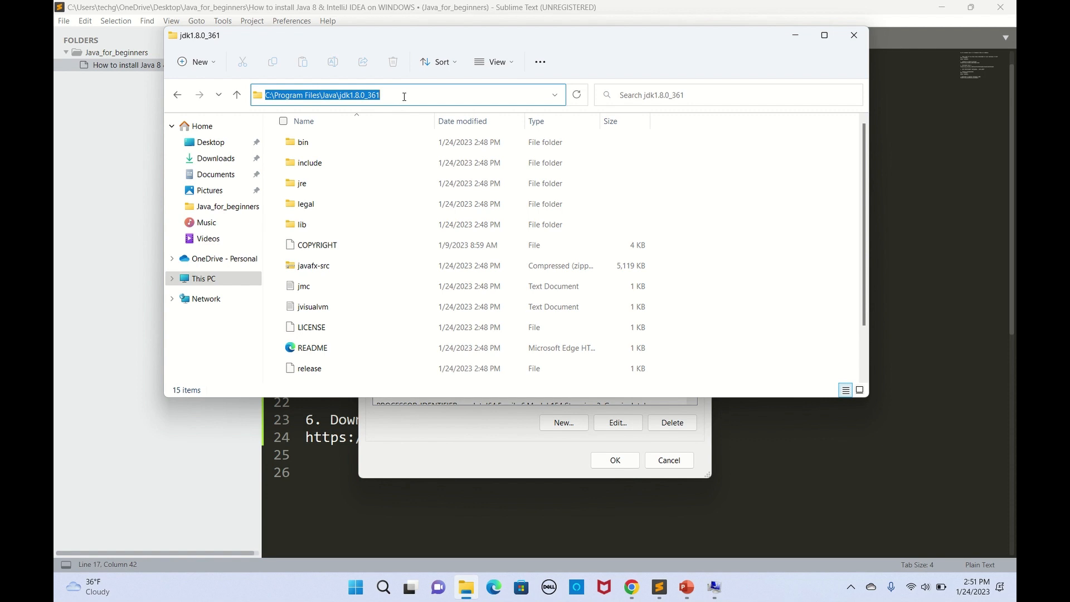
{"action": "right_click", "coordinate": [346, 93]}
{"action": "left_click", "coordinate": [234, 132]}
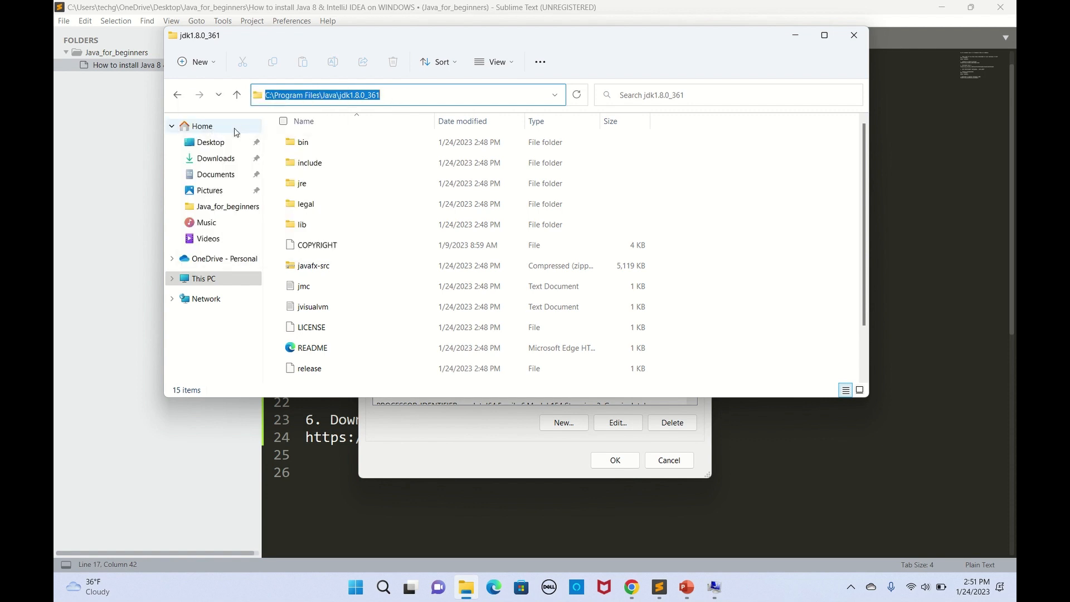
{"action": "left_click", "coordinate": [438, 434]}
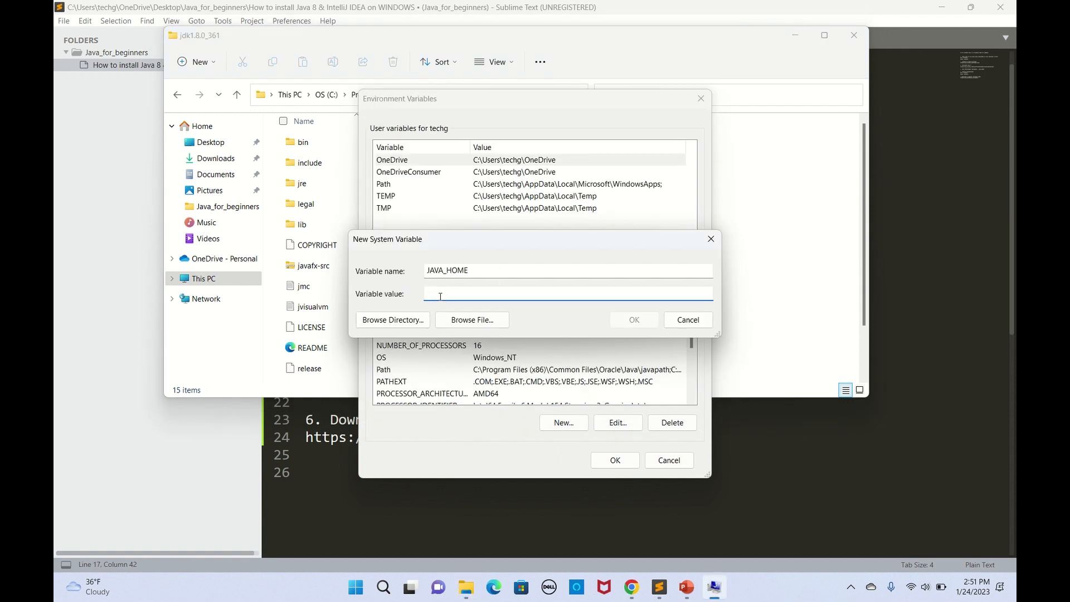
Step: Paste C:\Program Files\Java\jdk1.8.0_361 as the JAVA_HOME value and save the variable
{"action": "key", "text": "ctrl+v"}
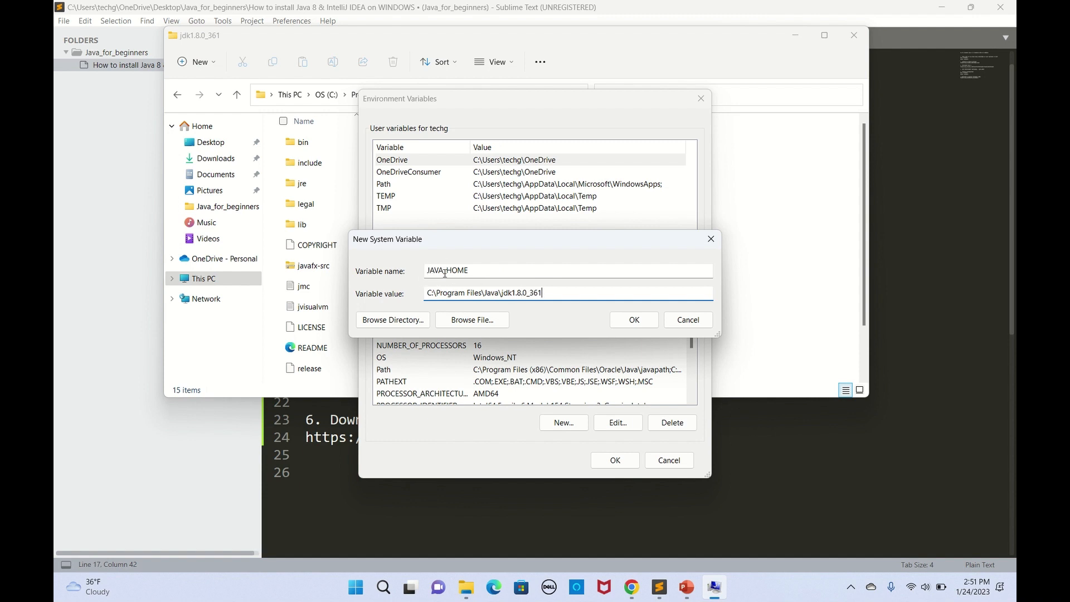
{"action": "double_click", "coordinate": [473, 270]}
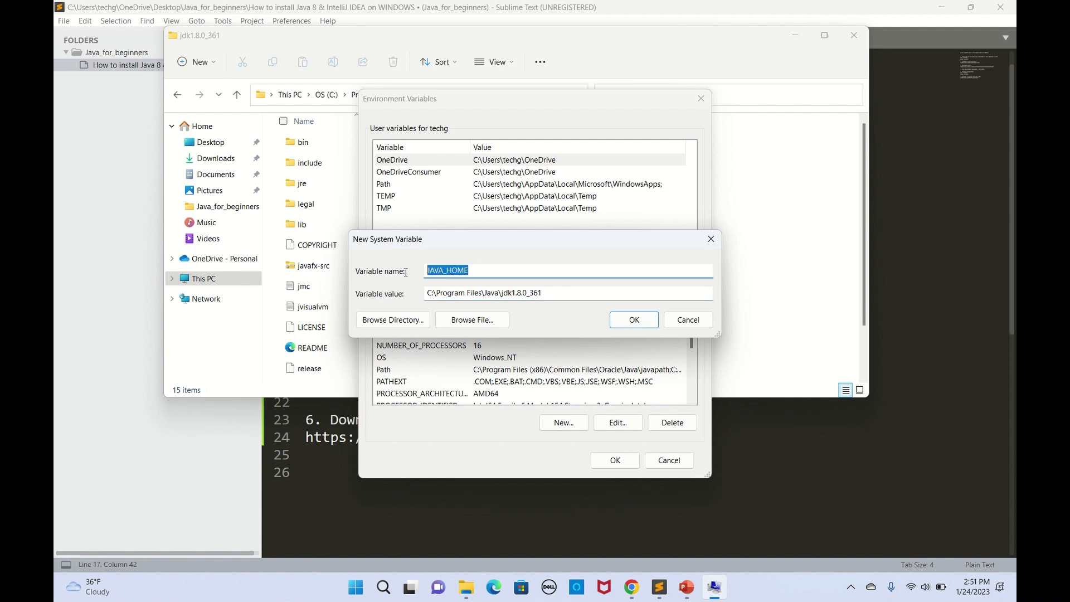
{"action": "left_click", "coordinate": [486, 268]}
{"action": "left_click", "coordinate": [634, 319]}
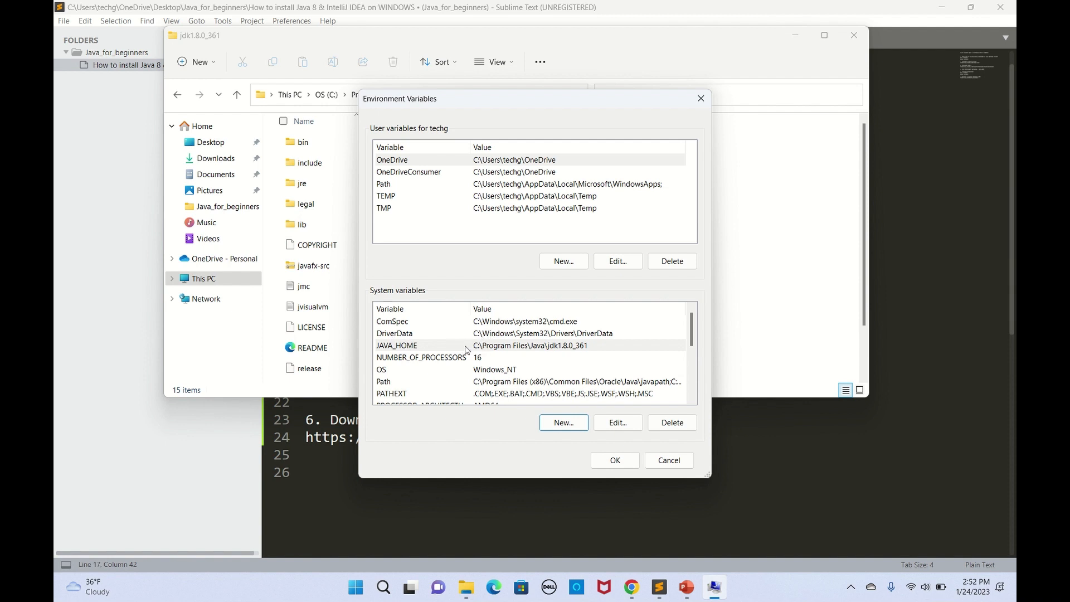
Step: Add a %JAVA_HOME%\bin entry to the system Path variable
{"action": "left_click", "coordinate": [486, 386]}
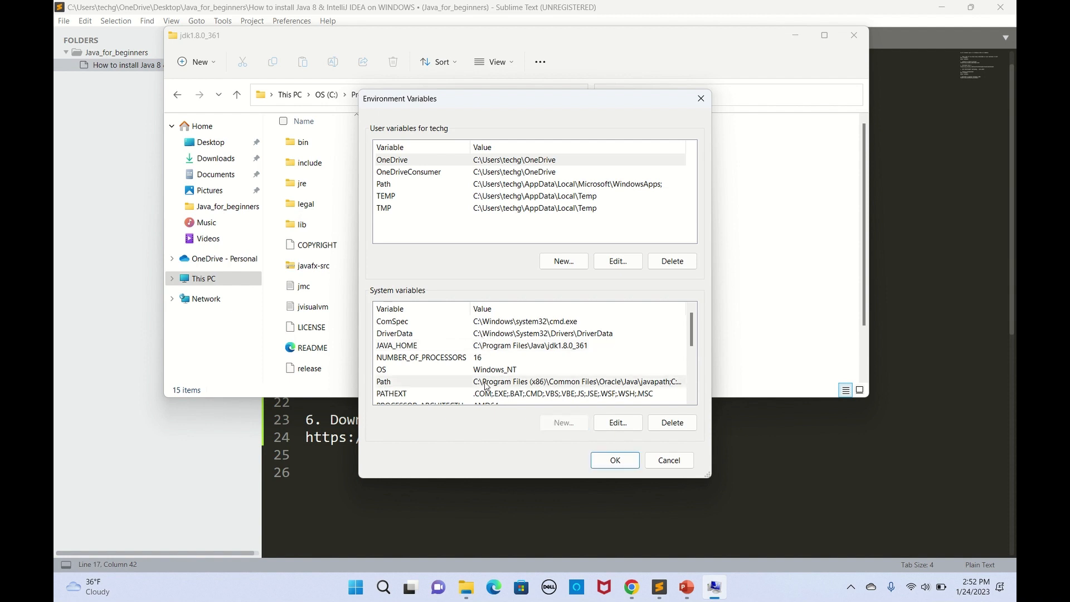
{"action": "left_click", "coordinate": [486, 384]}
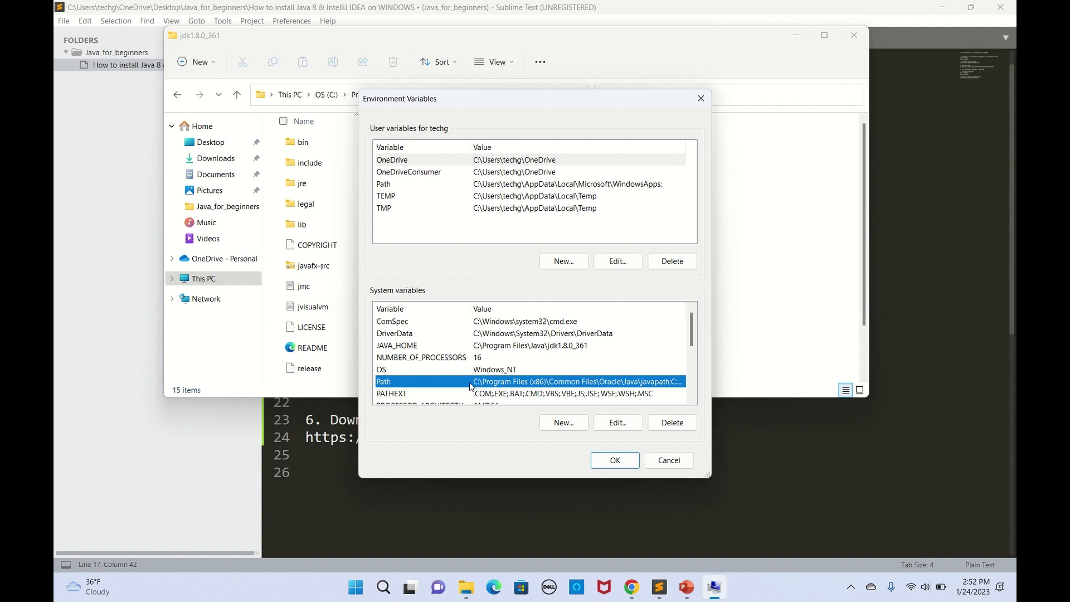
{"action": "left_click", "coordinate": [618, 423]}
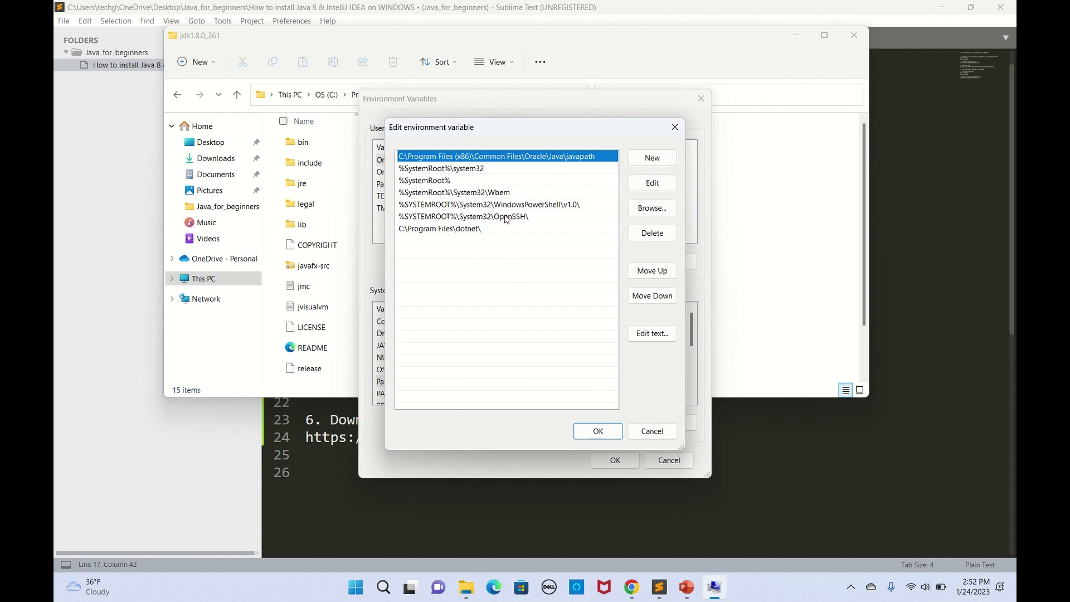
{"action": "left_click", "coordinate": [658, 158]}
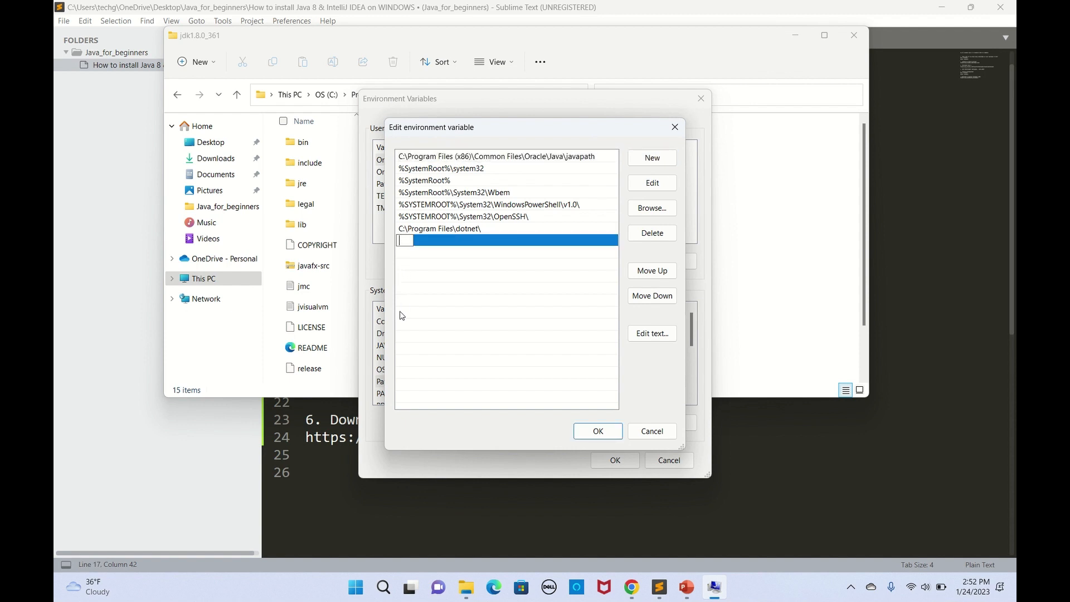
{"action": "type", "text": "%JA"}
{"action": "type", "text": "VA_HOME"}
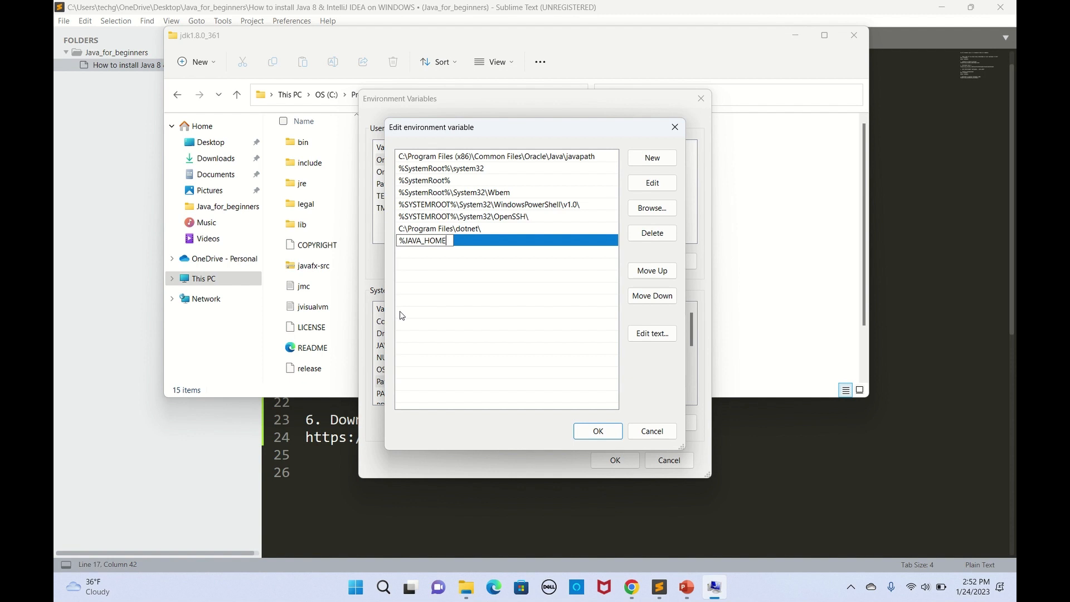
{"action": "type", "text": "%\\"}
{"action": "type", "text": "bin"}
{"action": "left_click", "coordinate": [598, 432]}
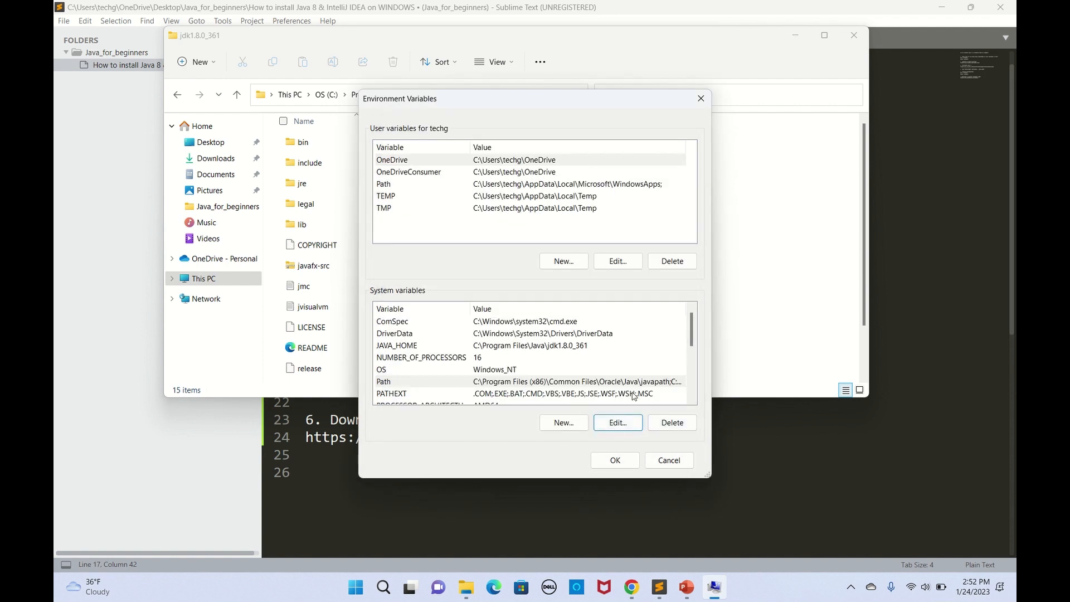
Step: Apply the environment variable changes and close System Properties and the JDK folder window
{"action": "left_click", "coordinate": [615, 459]}
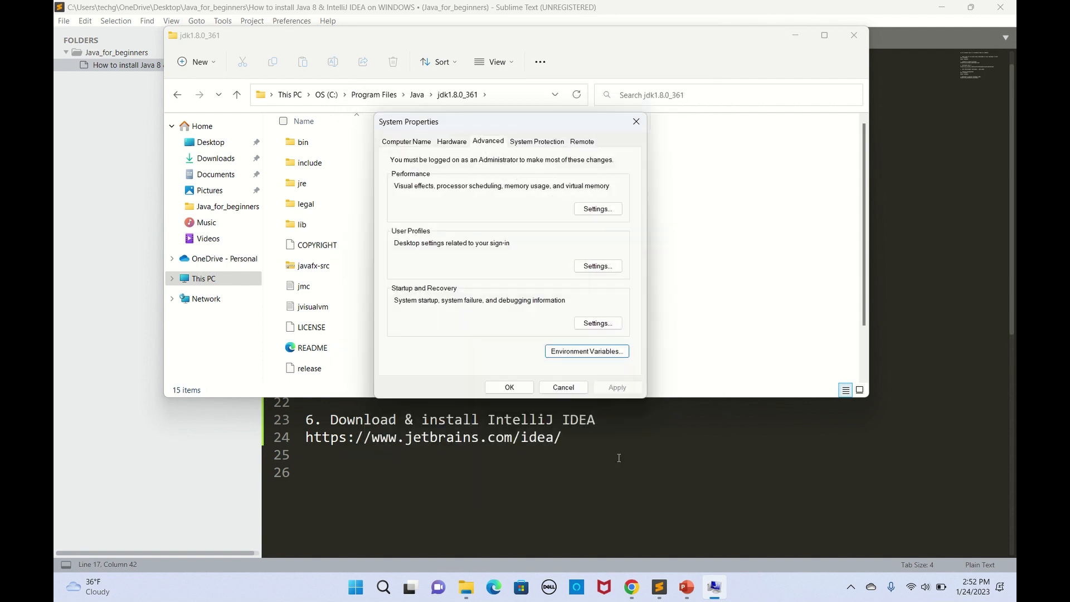
{"action": "left_click", "coordinate": [509, 388]}
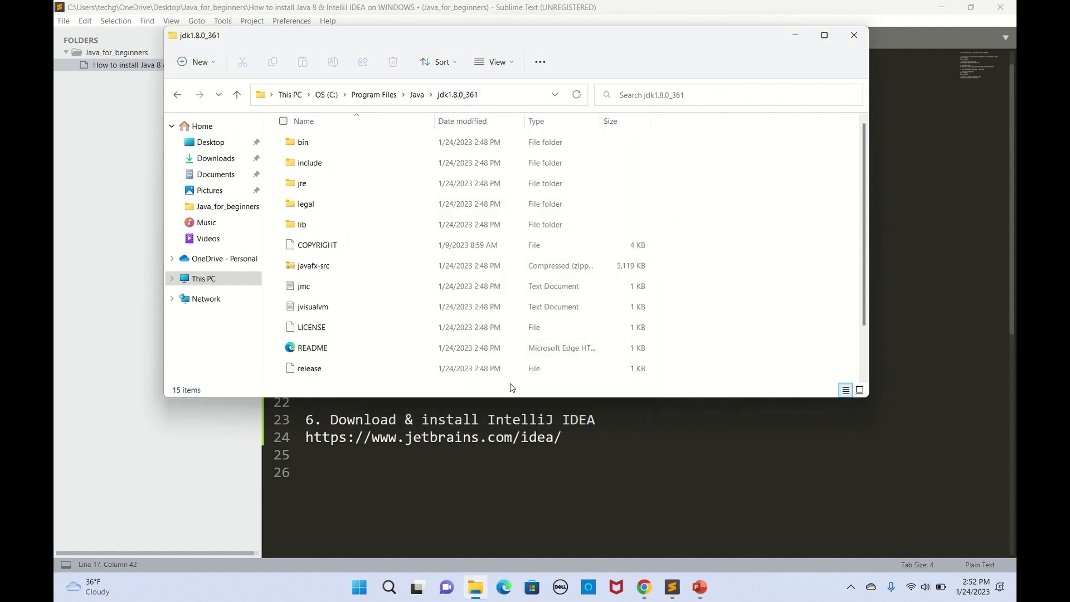
{"action": "left_click", "coordinate": [851, 37]}
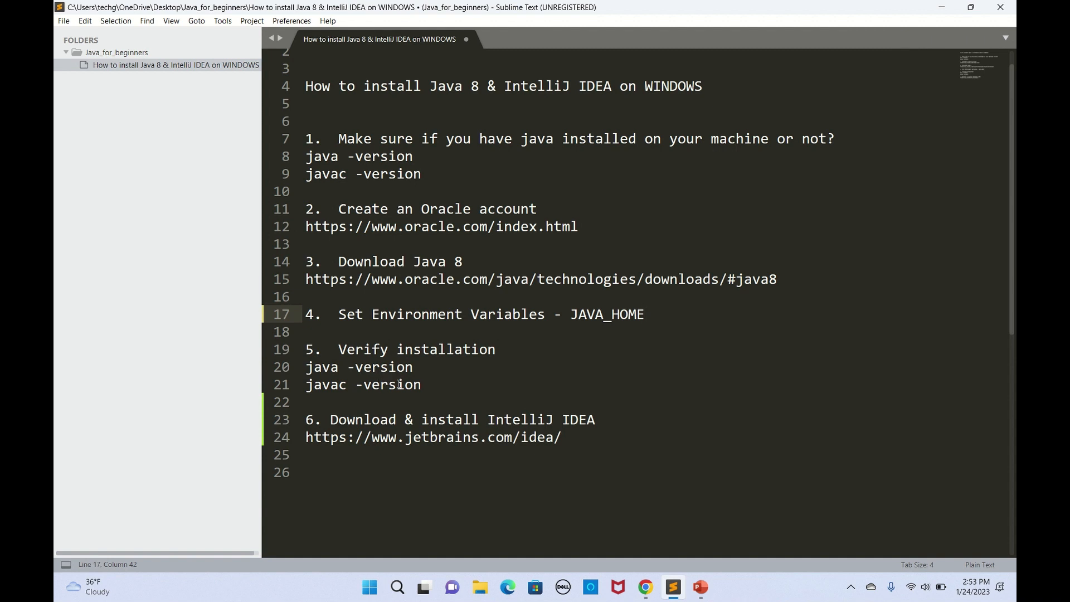
Step: Open Command Prompt from Windows search using 'cmd'
{"action": "left_click", "coordinate": [397, 587]}
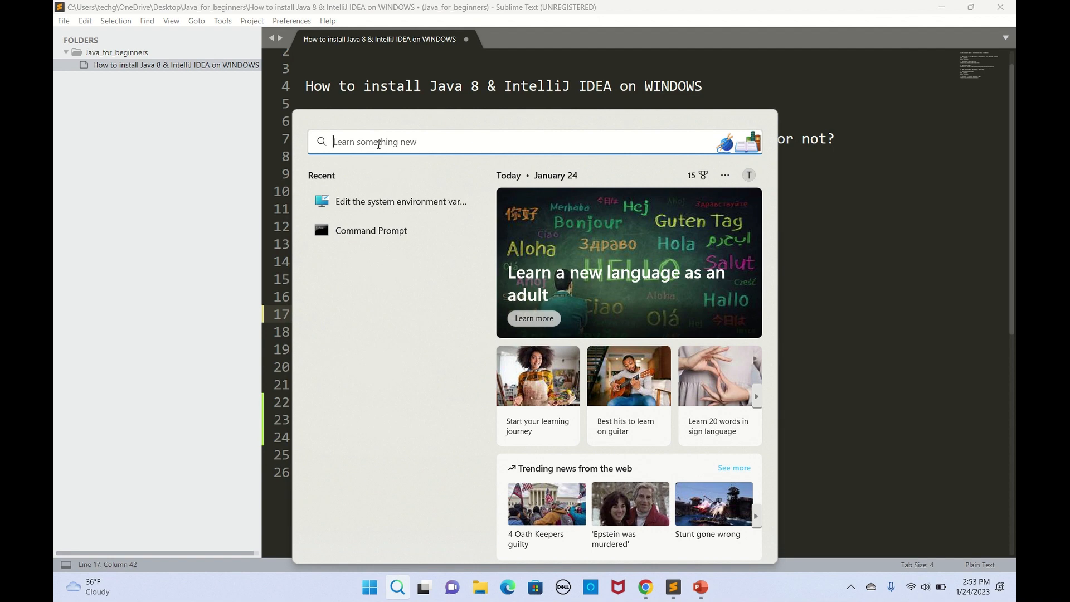
{"action": "type", "text": "cmd"}
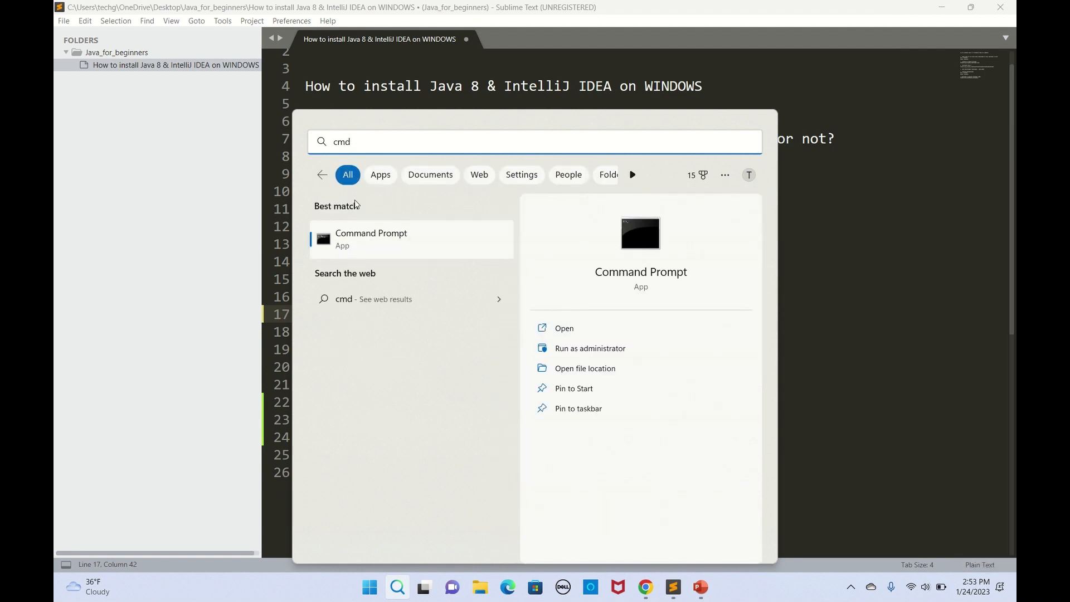
{"action": "left_click", "coordinate": [355, 236]}
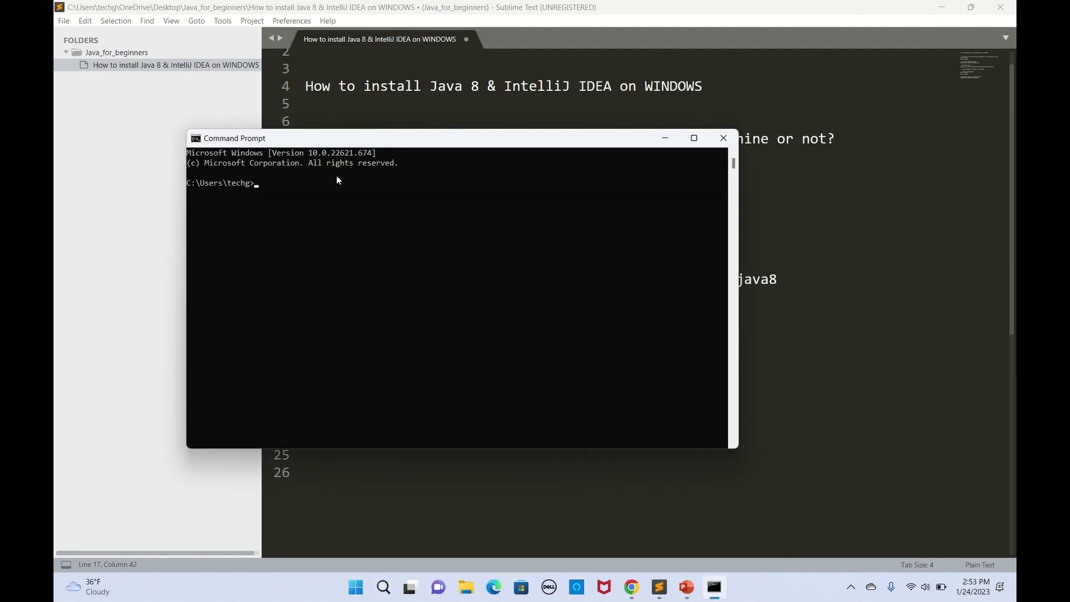
{"action": "left_click_drag", "start_coordinate": [370, 138], "coordinate": [449, 144]}
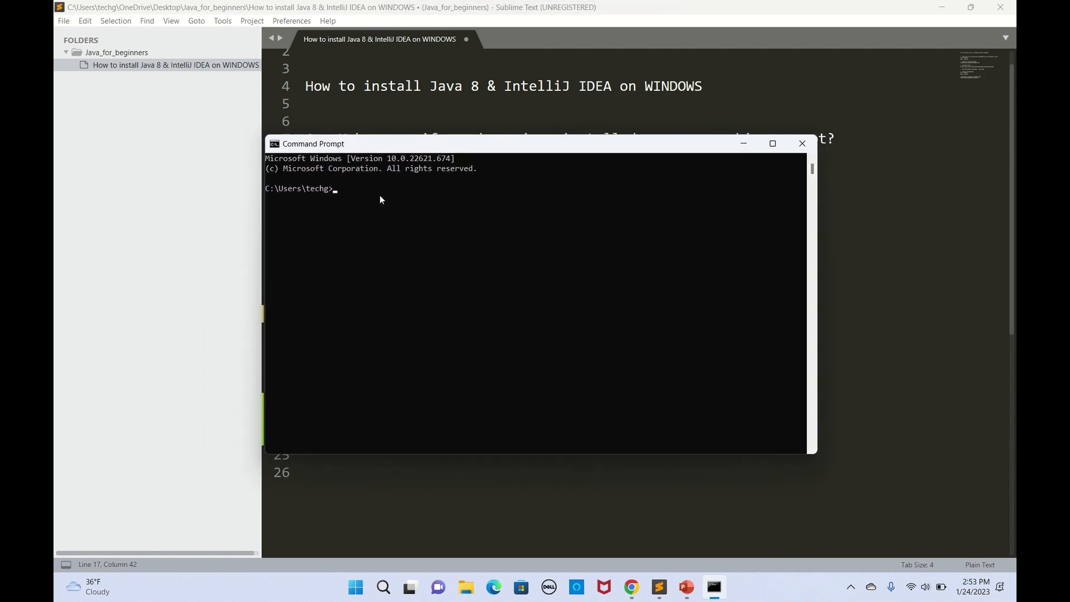
Step: Run java -version and javac -version to confirm 1.8.0_361, then close Command Prompt
{"action": "type", "text": "java -version"}
{"action": "key", "text": "Return"}
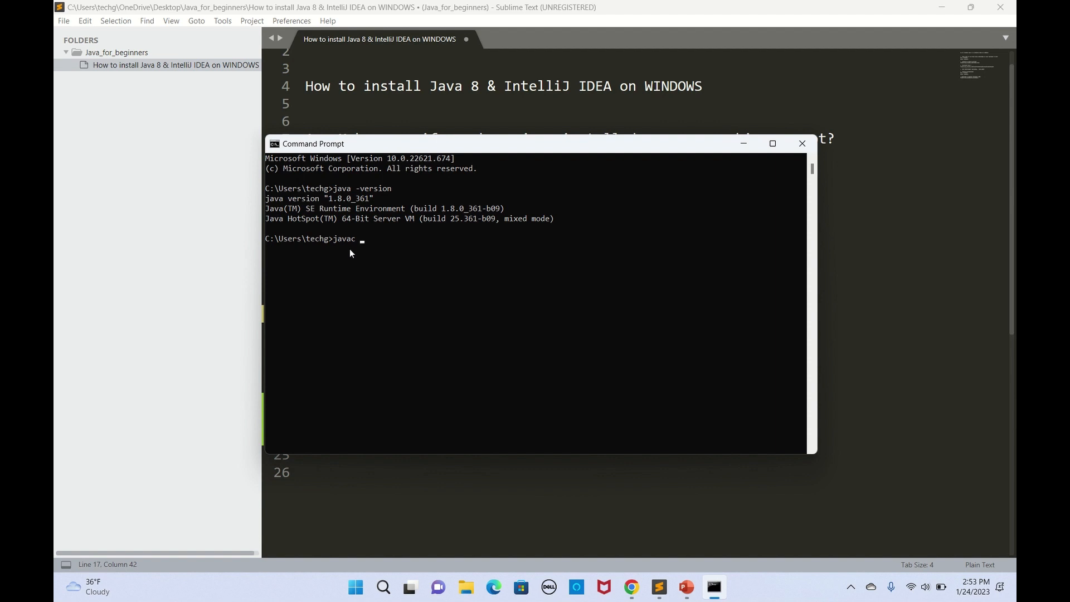
{"action": "type", "text": "rsion"}
{"action": "key", "text": "Return"}
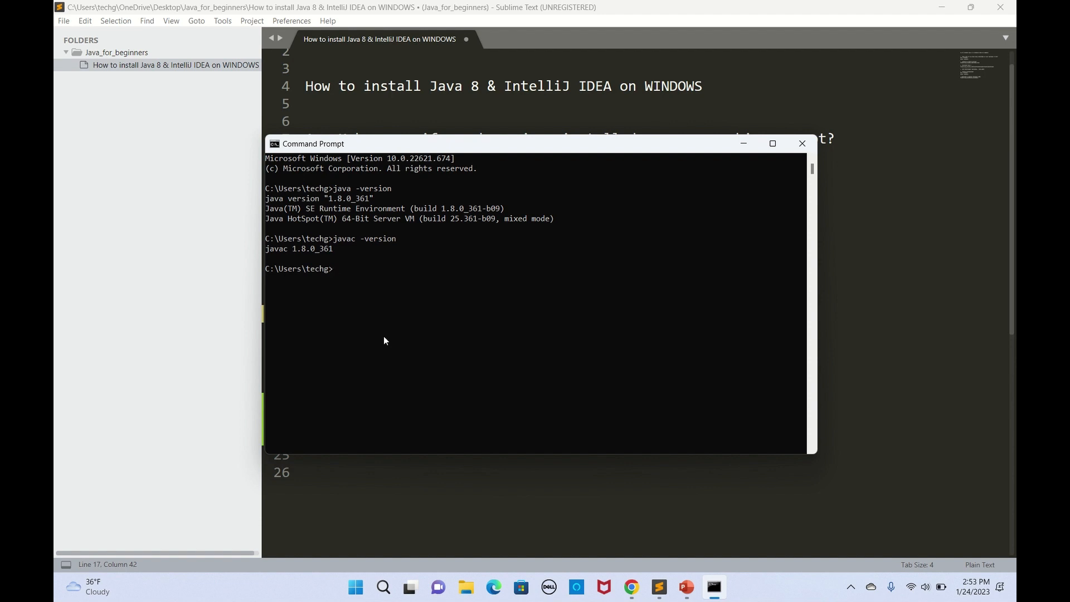
{"action": "left_click", "coordinate": [802, 143]}
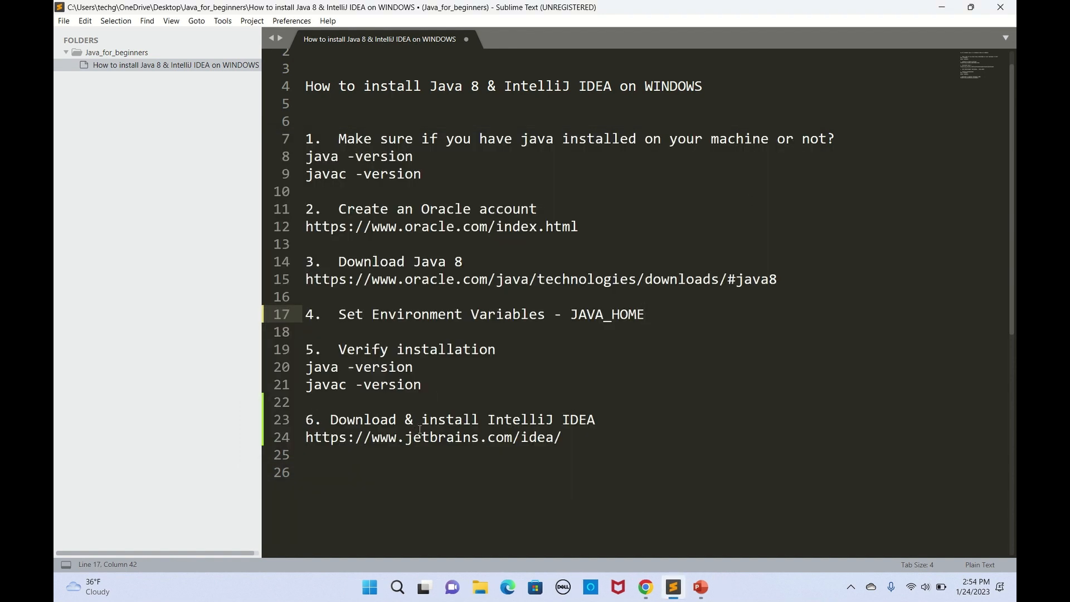
Step: Copy the jetbrains.com/idea URL from the notes and load it in a new Chrome tab
{"action": "left_click_drag", "start_coordinate": [580, 441], "coordinate": [299, 441]}
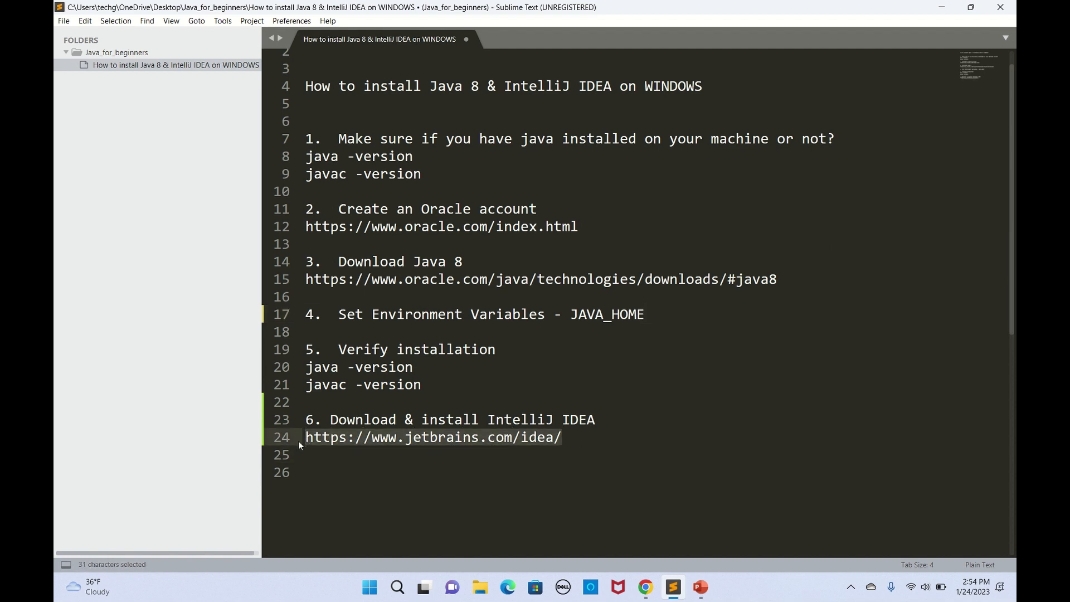
{"action": "key", "text": "ctrl+c"}
{"action": "left_click", "coordinate": [646, 590]}
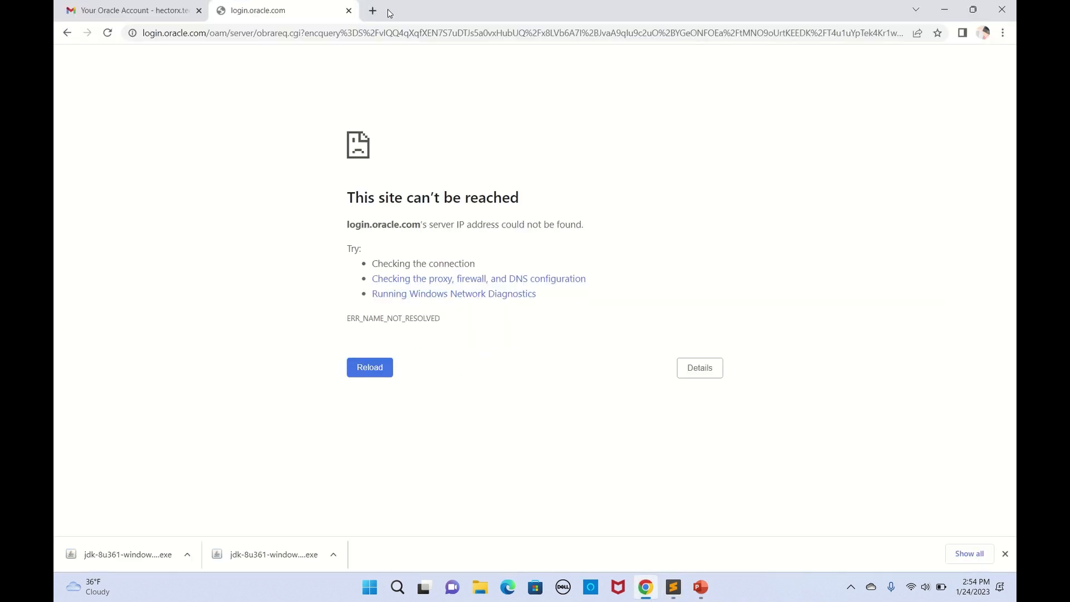
{"action": "left_click", "coordinate": [372, 11]}
{"action": "left_click", "coordinate": [343, 32]}
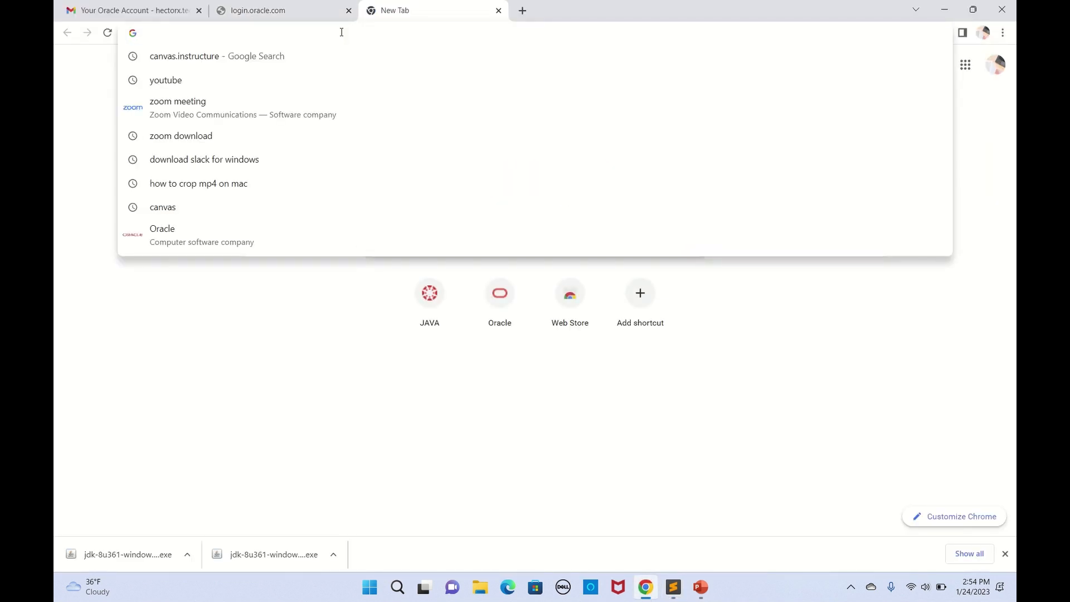
{"action": "key", "text": "ctrl+v"}
{"action": "key", "text": "Return"}
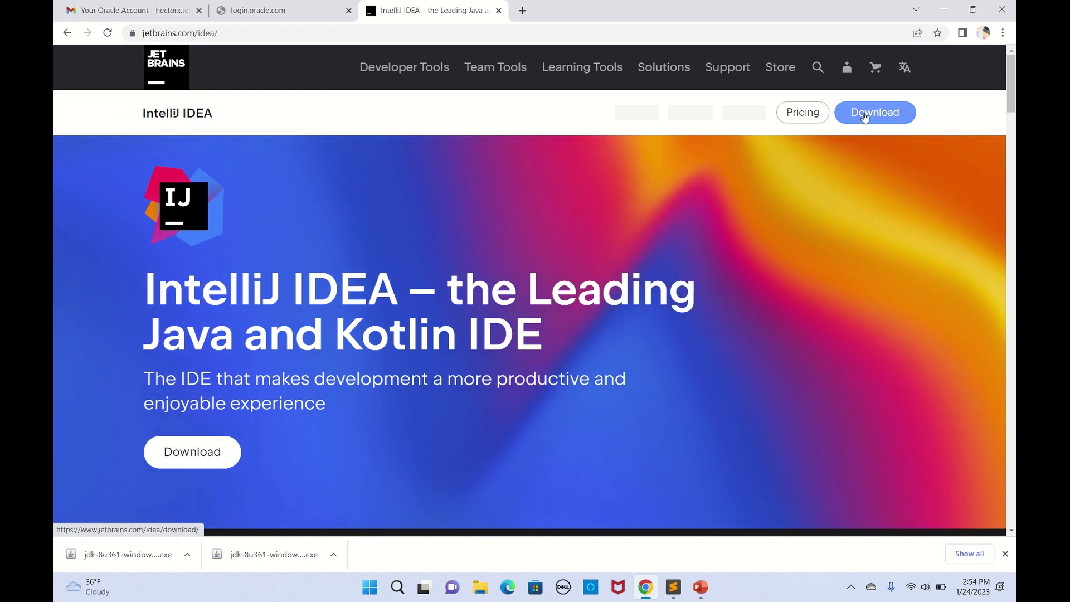
Step: Download the IntelliJ IDEA Community Edition installer ideaIC-2022.3.1.exe, set to open when finished
{"action": "left_click", "coordinate": [864, 115]}
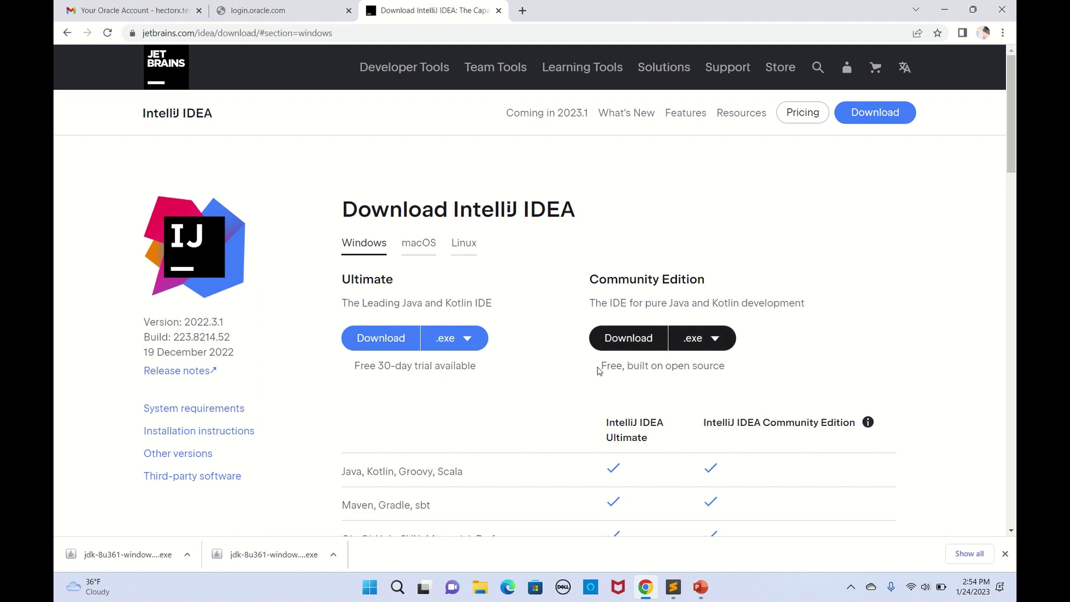
{"action": "left_click", "coordinate": [623, 342]}
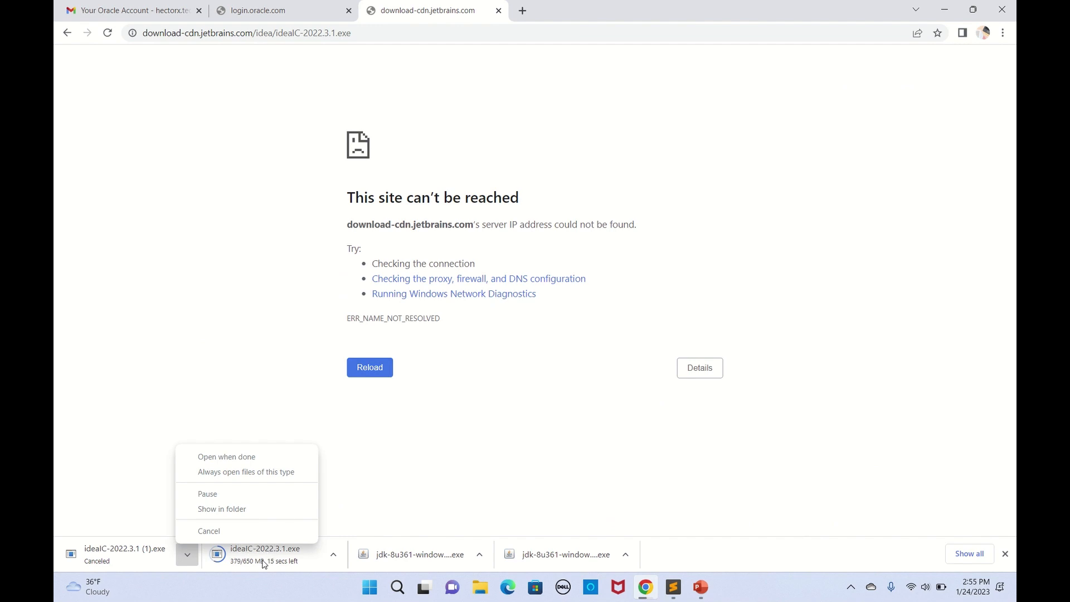
{"action": "left_click", "coordinate": [265, 564]}
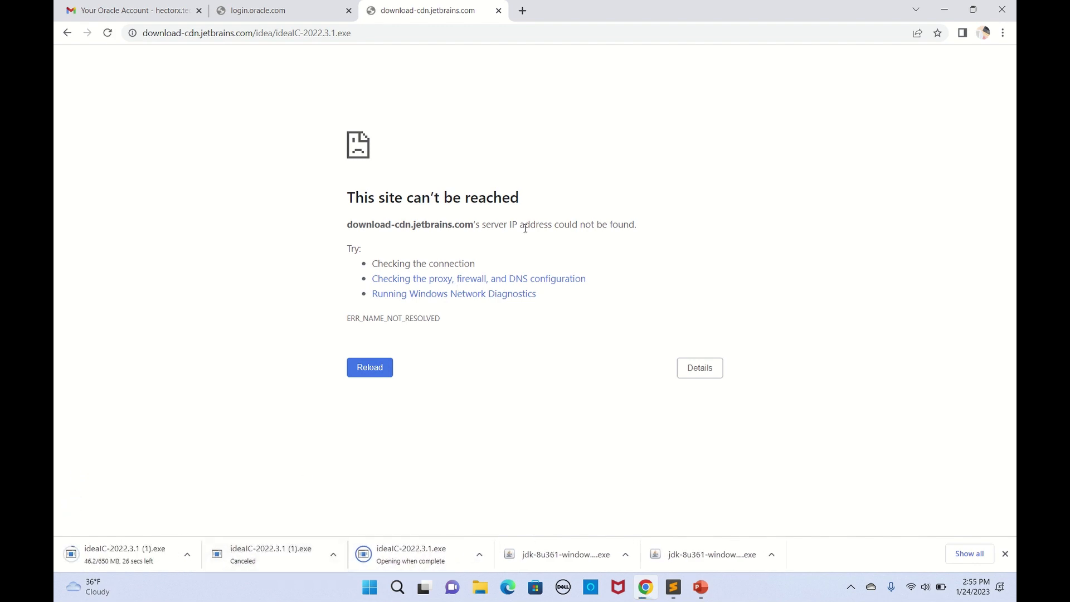
{"action": "left_click", "coordinate": [949, 11]}
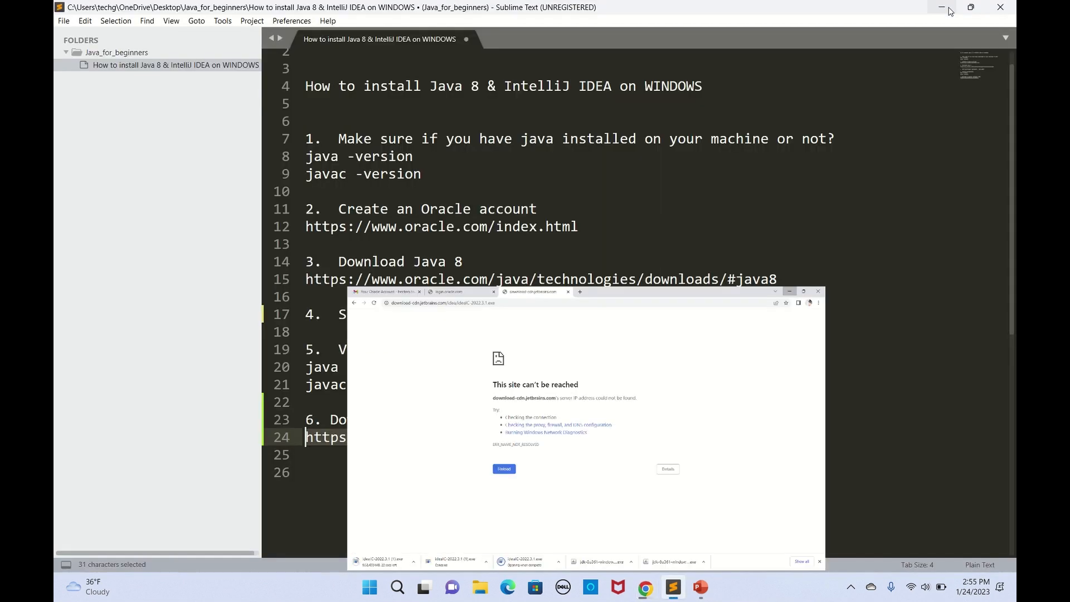
Step: Restore the notes window and minimize Chrome to bring the IntelliJ IDEA setup dialog forward
{"action": "double_click", "coordinate": [939, 13]}
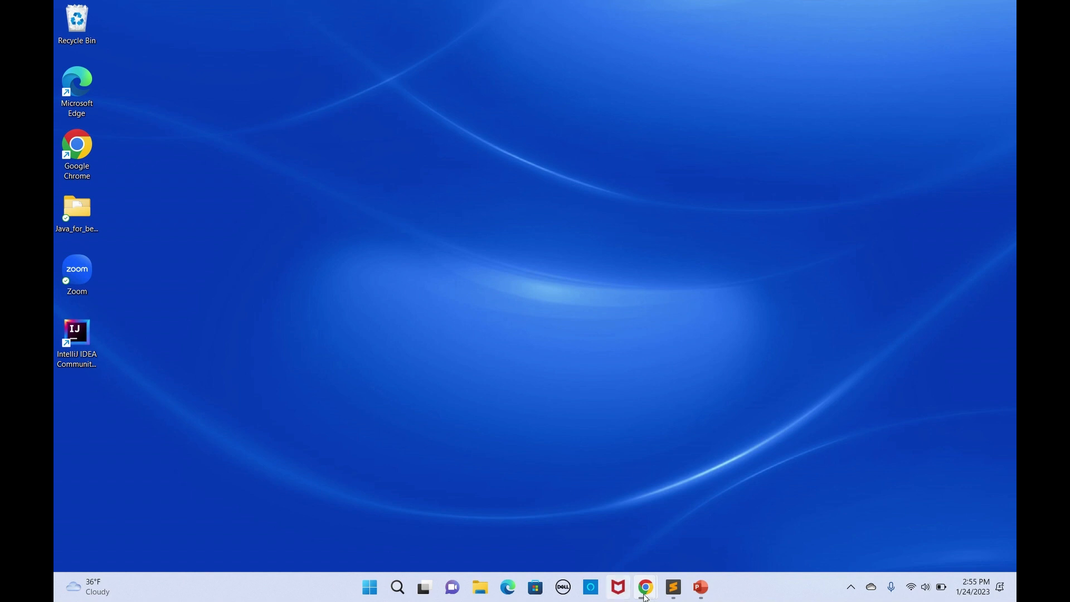
{"action": "mouse_move", "coordinate": [645, 585]}
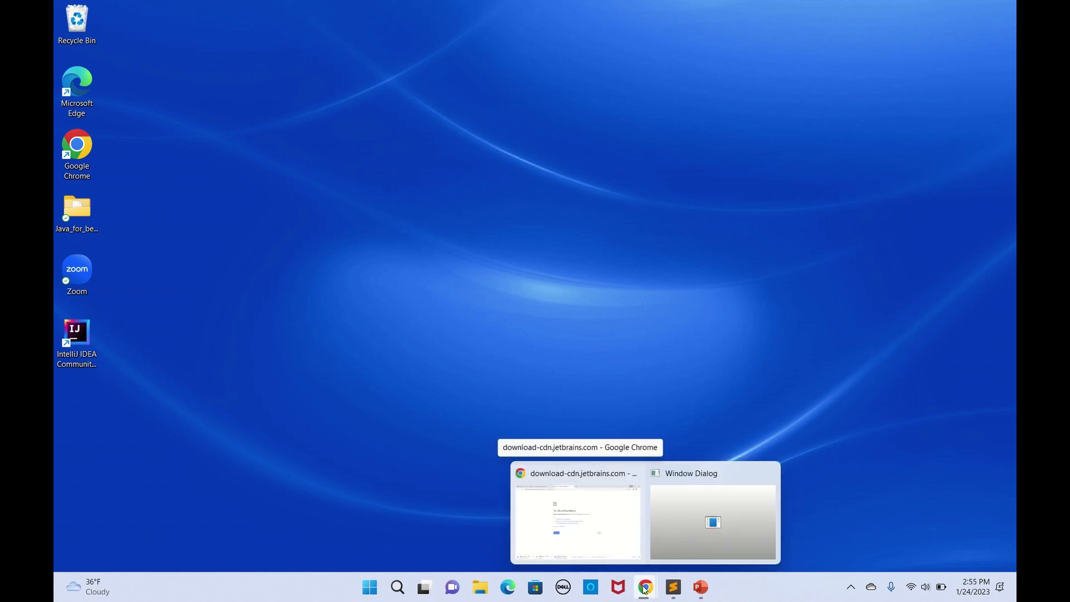
{"action": "left_click", "coordinate": [598, 530]}
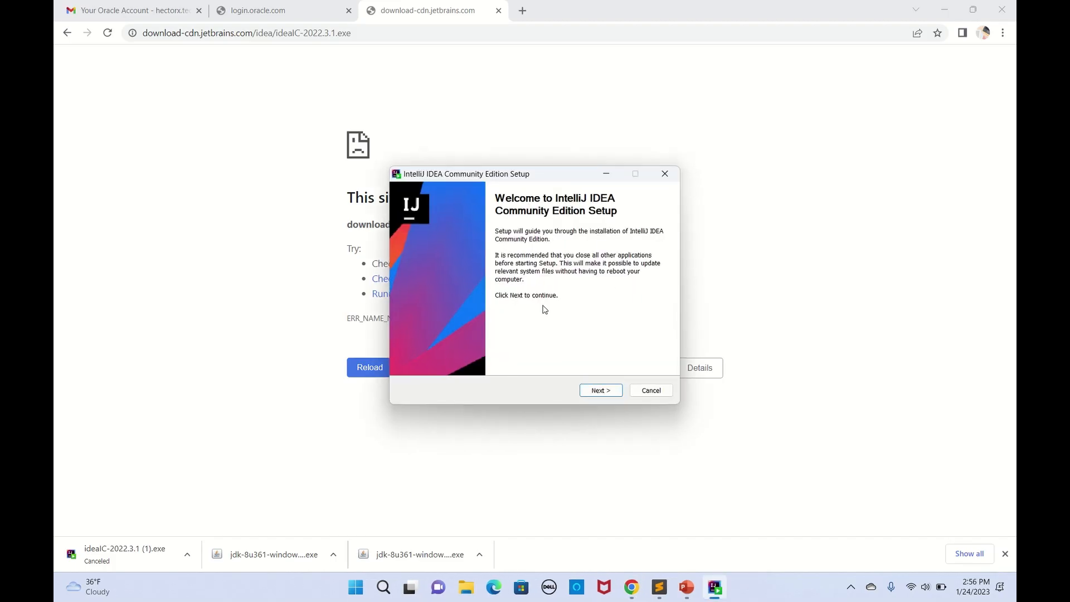
{"action": "left_click", "coordinate": [943, 10]}
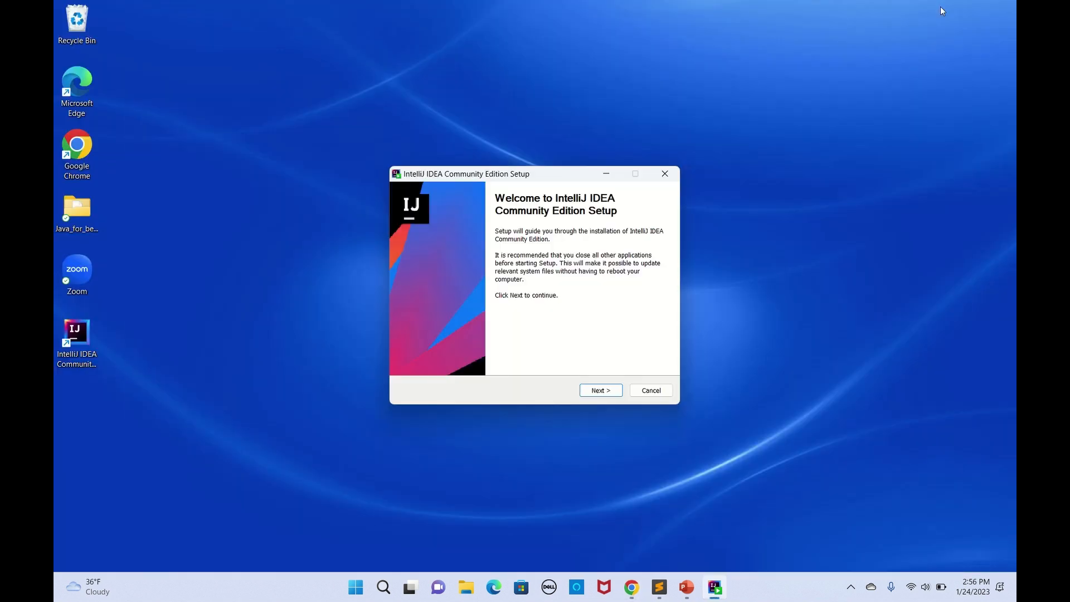
Step: Install IntelliJ IDEA to the default folder with a desktop shortcut, then select the new shortcut
{"action": "left_click", "coordinate": [595, 392]}
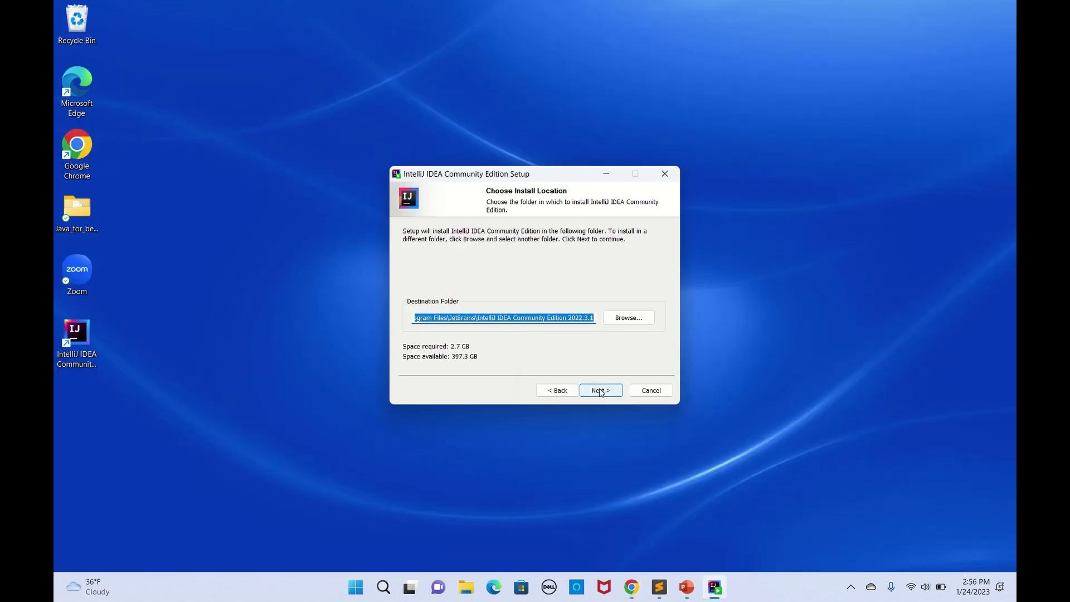
{"action": "left_click", "coordinate": [600, 392]}
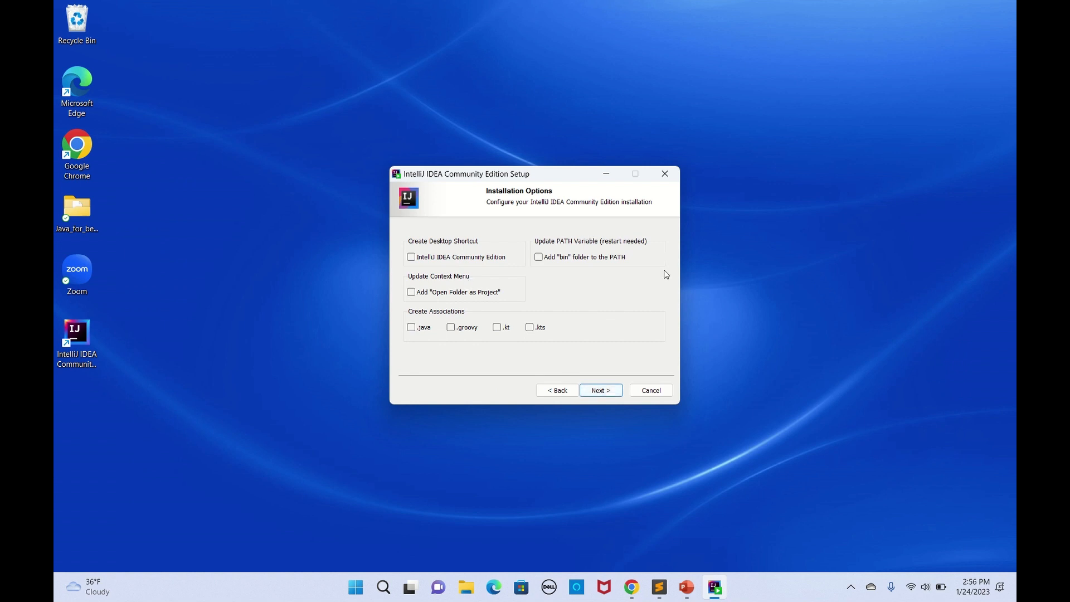
{"action": "left_click", "coordinate": [429, 258]}
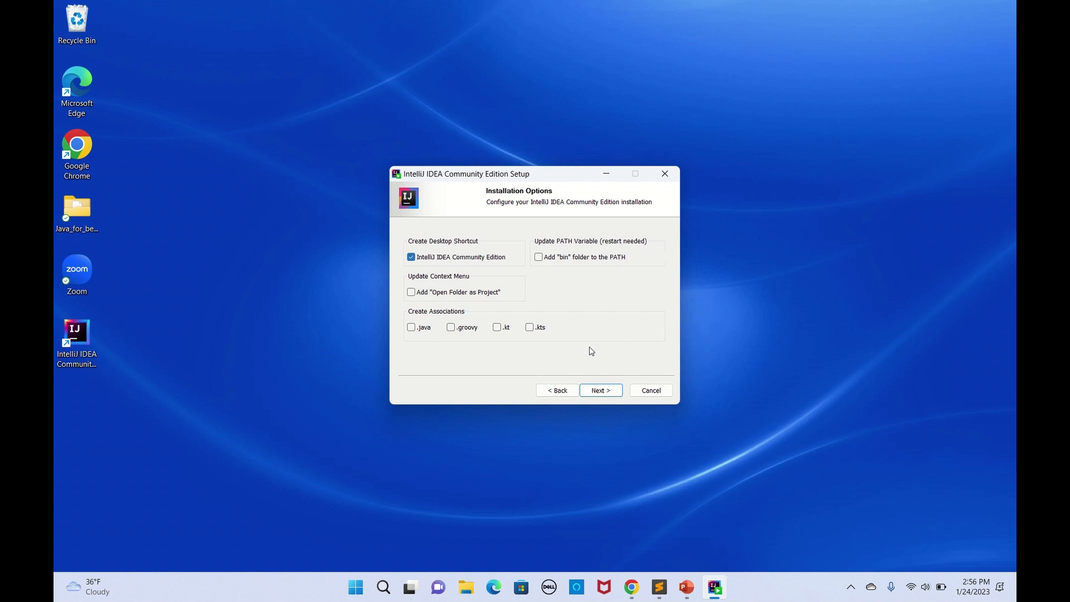
{"action": "left_click", "coordinate": [601, 391]}
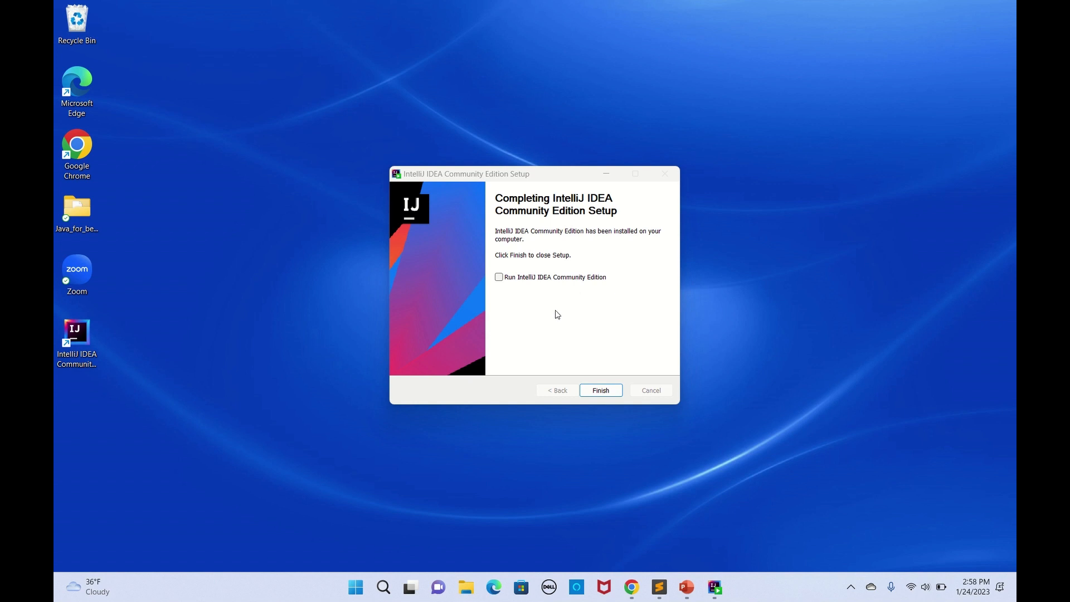
{"action": "left_click", "coordinate": [599, 395]}
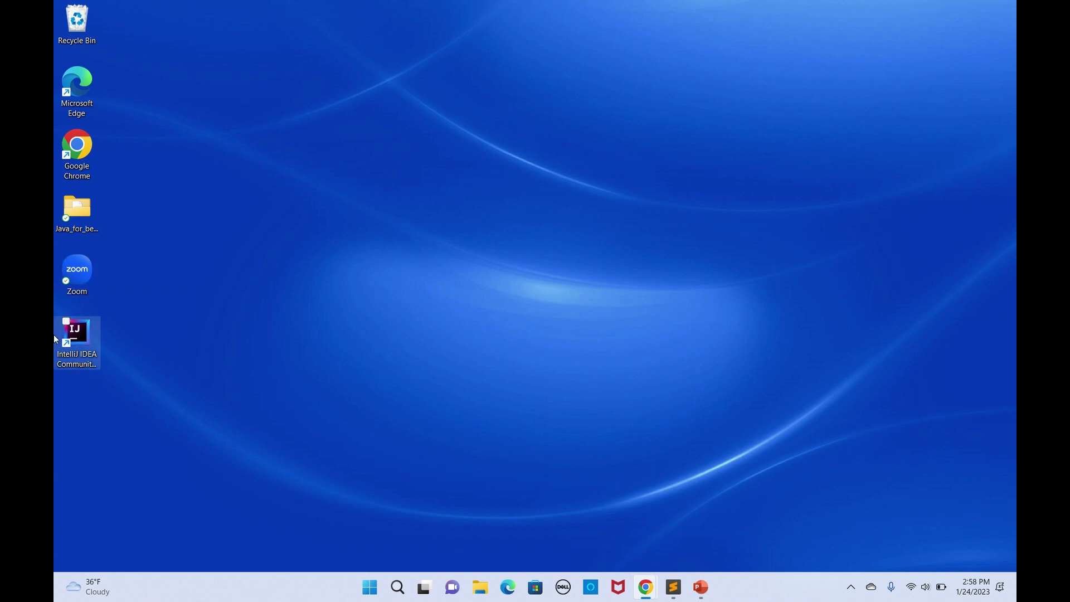
{"action": "left_click", "coordinate": [82, 336]}
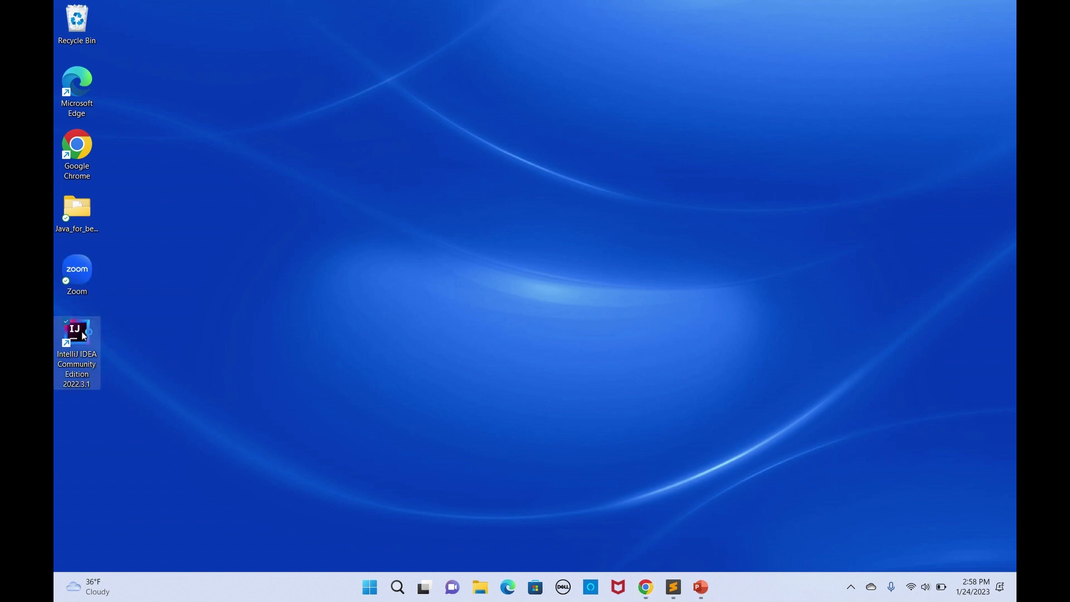